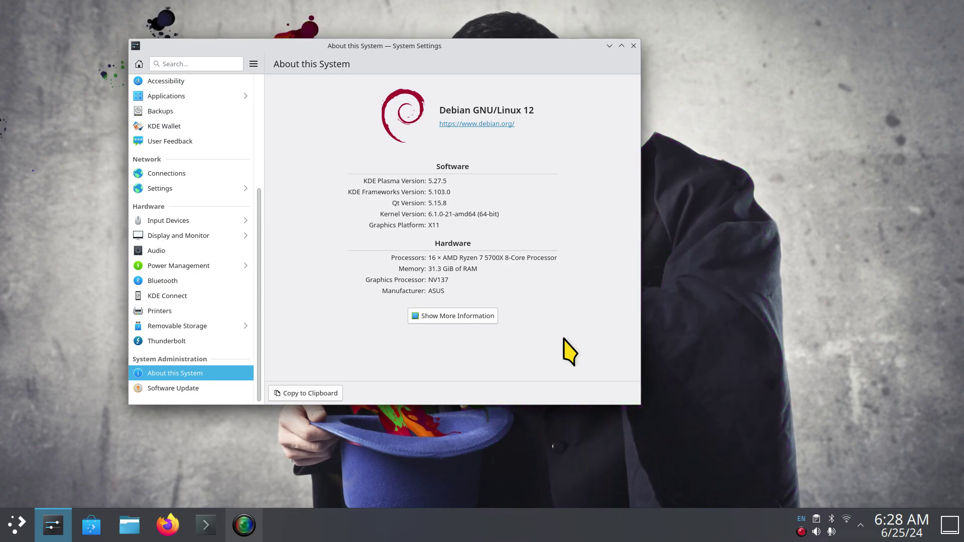
Look over the Display and Monitor and About this System pages, then close System Settings.
left_click(178, 235)
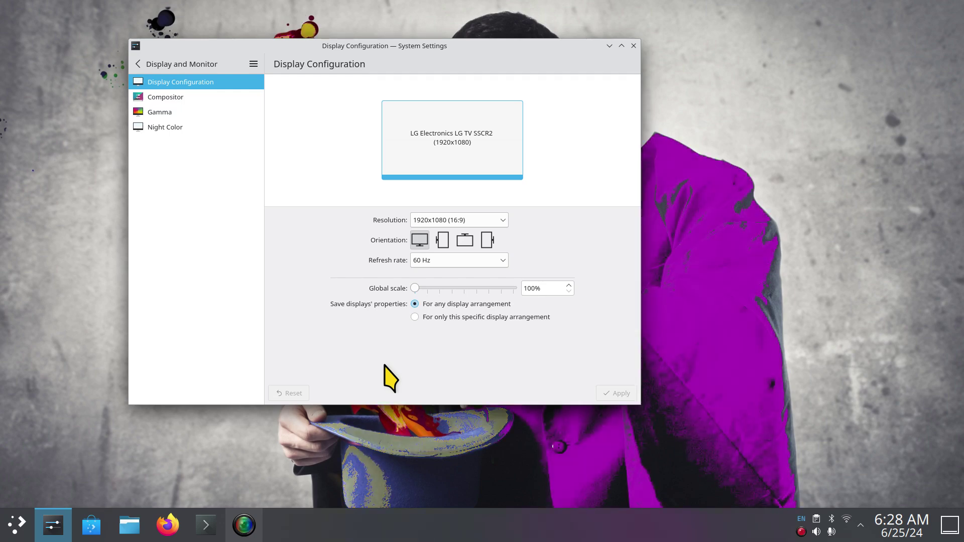
left_click(138, 64)
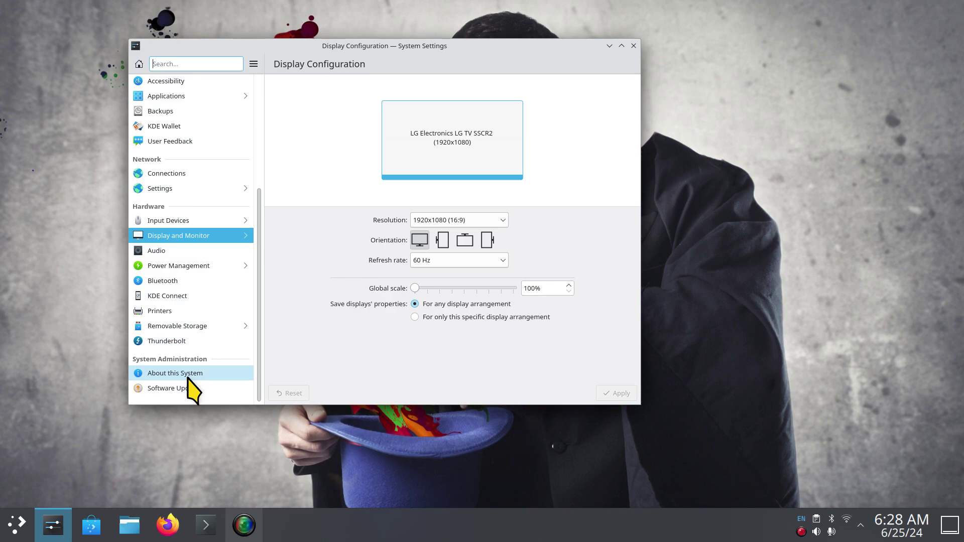
left_click(175, 373)
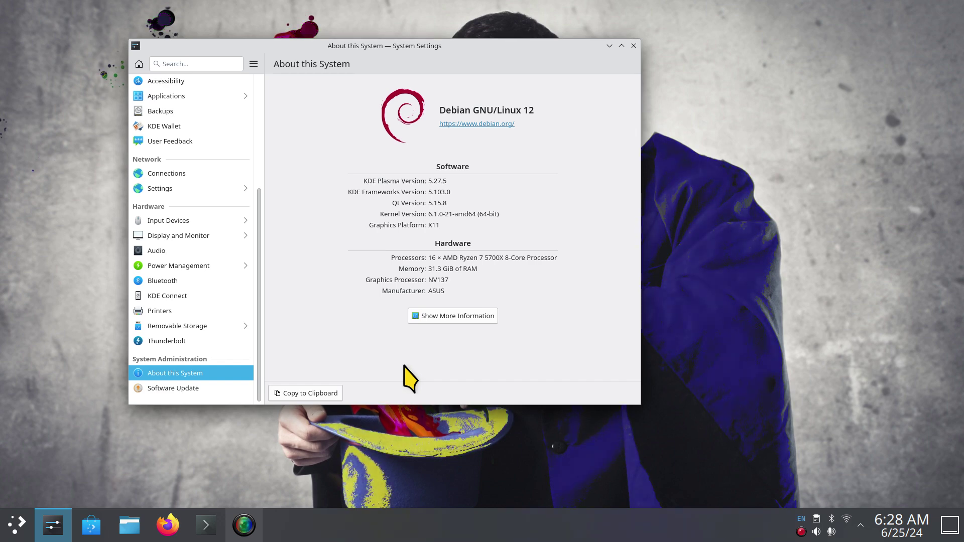
left_click(634, 46)
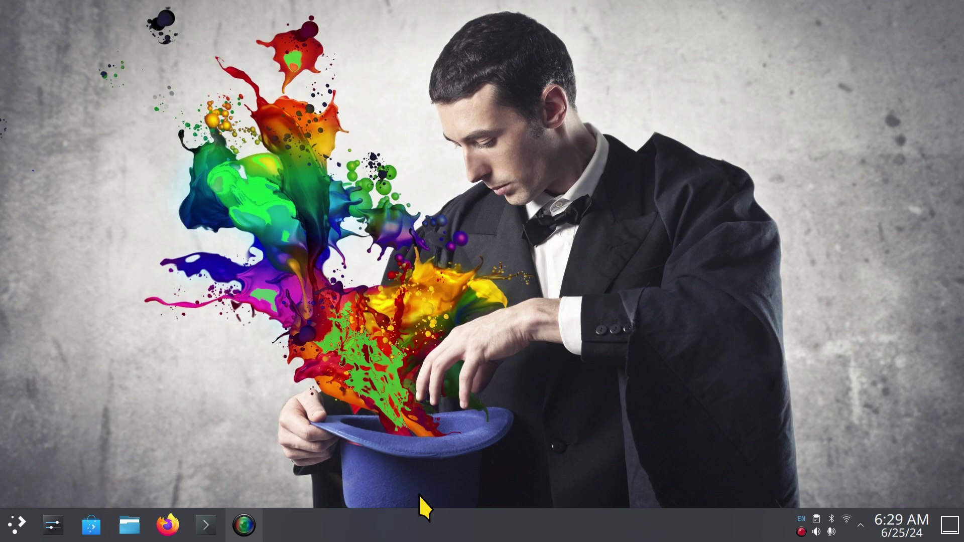
Launch Dolphin, view Pictures with thumbnails shrunk twice, then go to the Home folder.
left_click(18, 524)
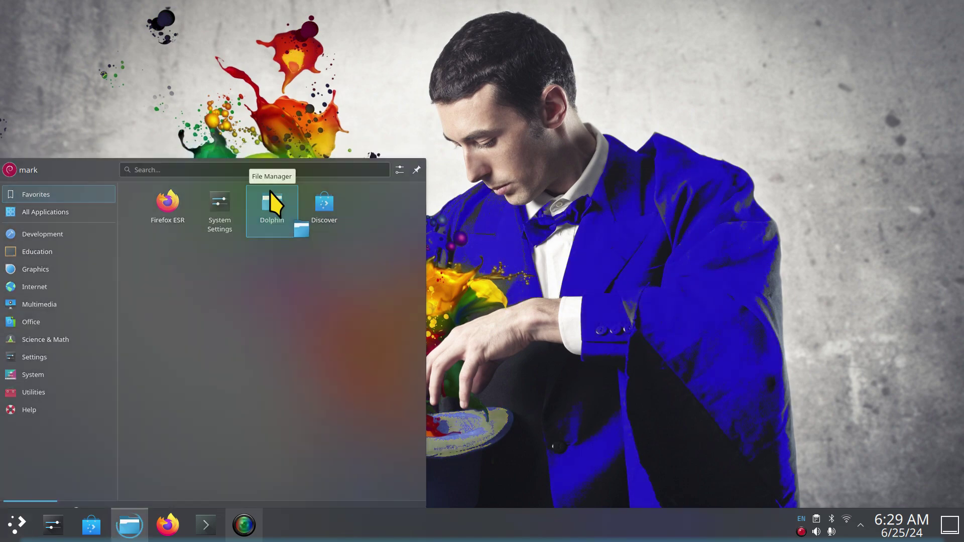
left_click(285, 202)
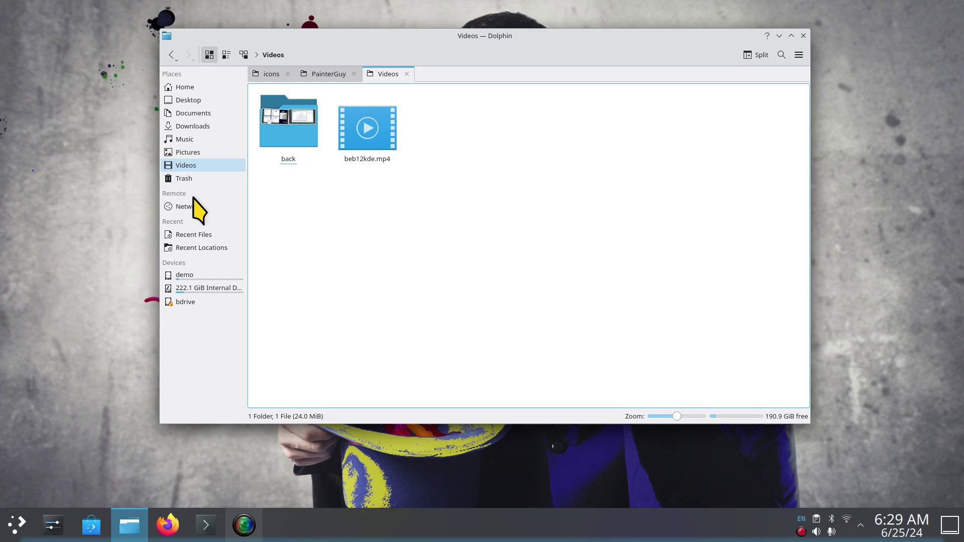
left_click(188, 152)
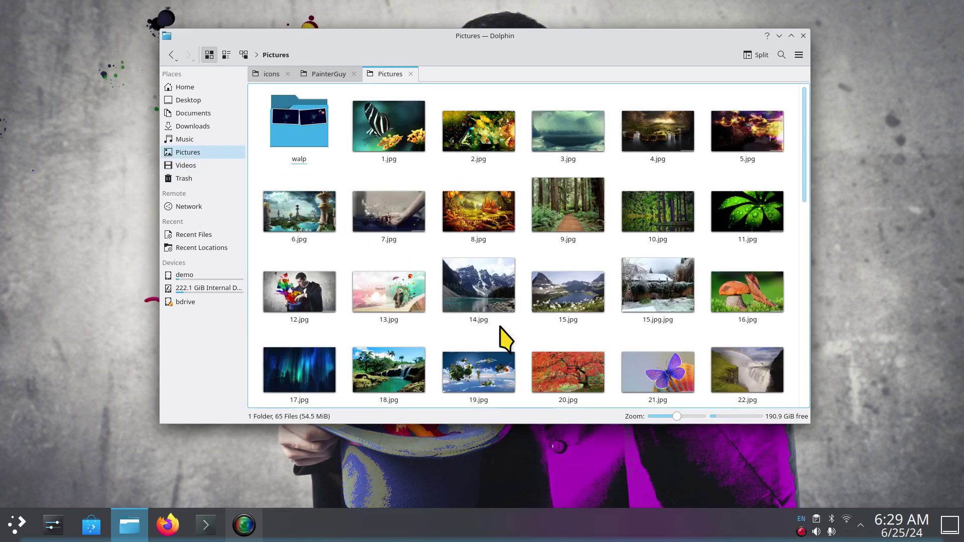
key("ctrl+minus")
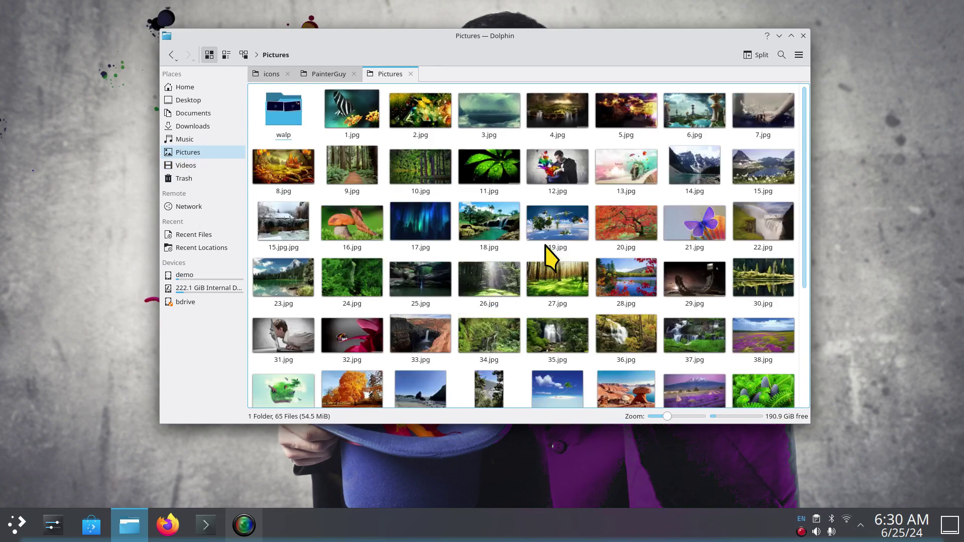
key("ctrl+minus")
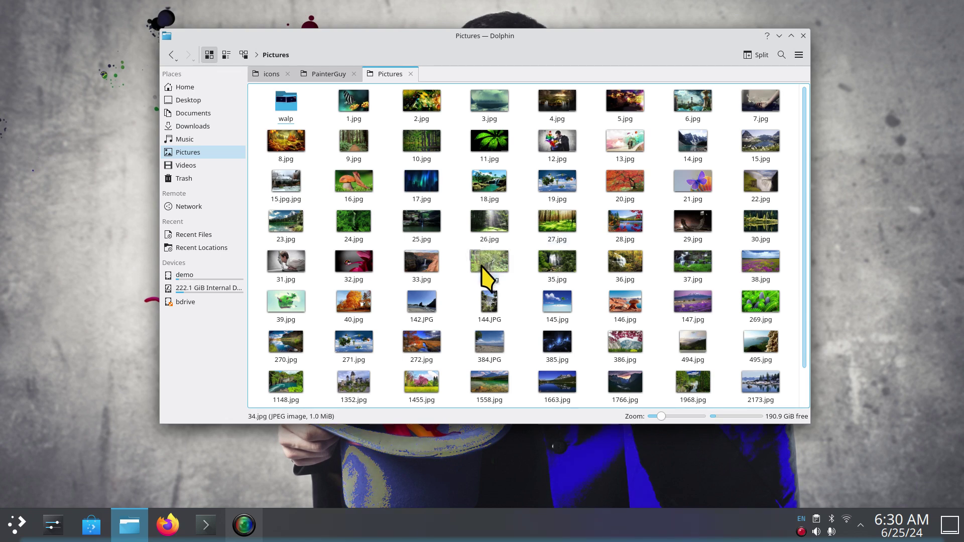
left_click(185, 87)
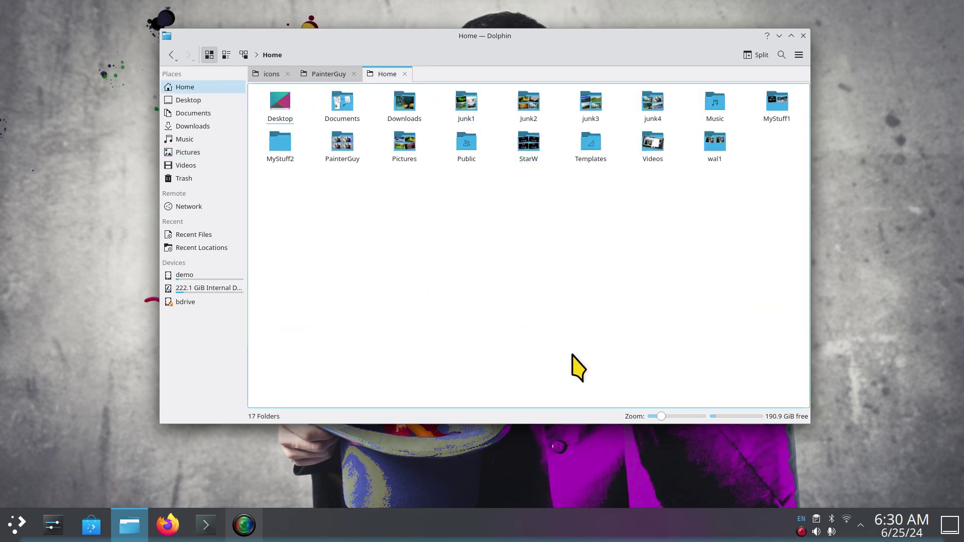
scroll(579, 368, "up", 2)
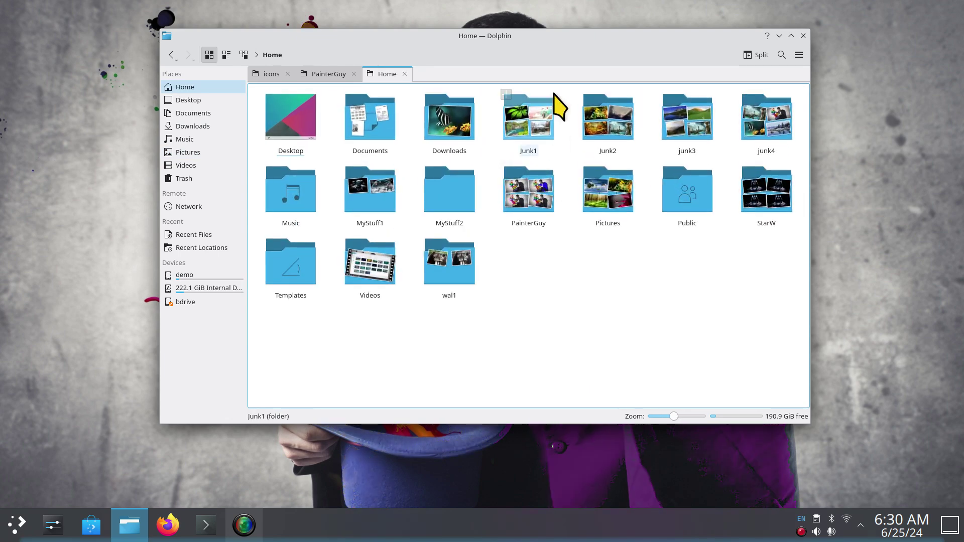
Look inside Junk1 and junk4, then switch to the PainterGuy tab showing 12–18.jpg.
left_click(528, 125)
double_click(532, 128)
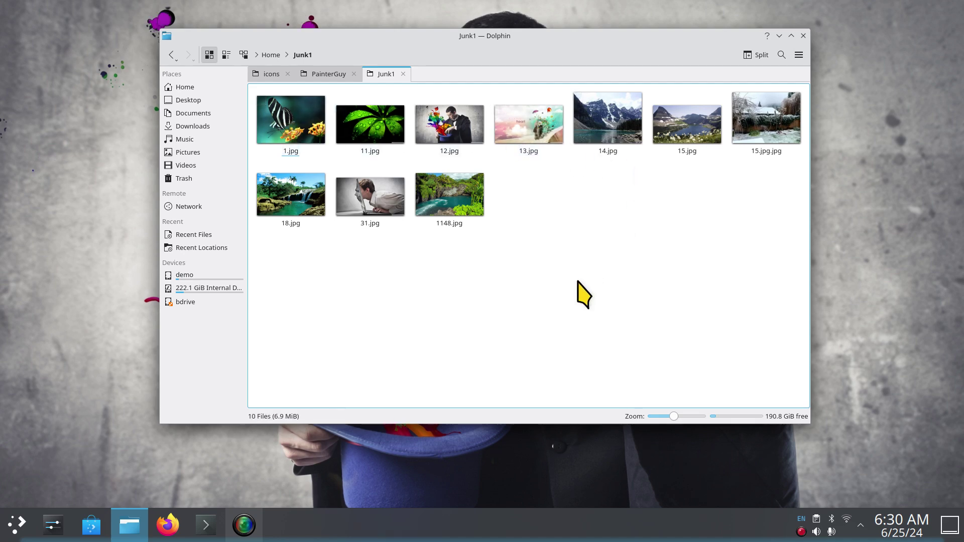
key("alt+Left")
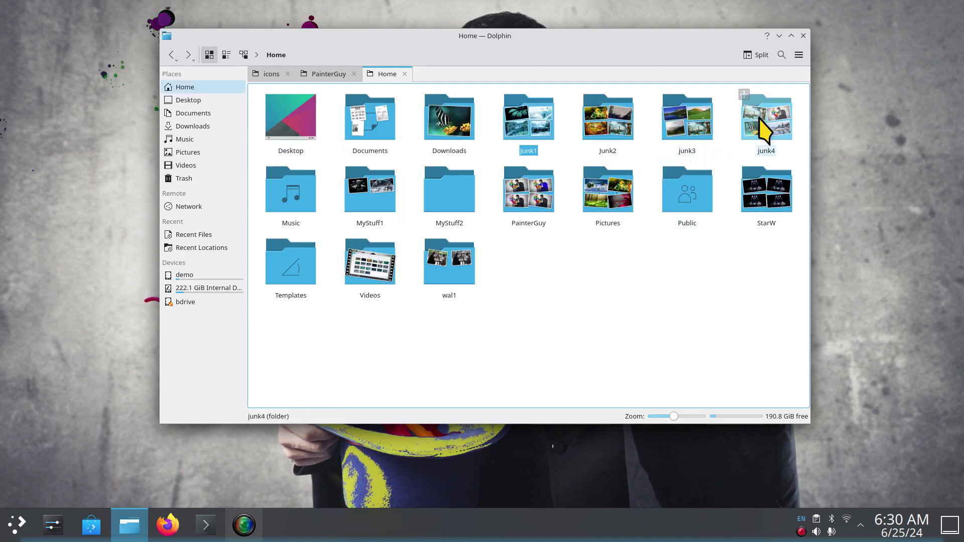
double_click(765, 124)
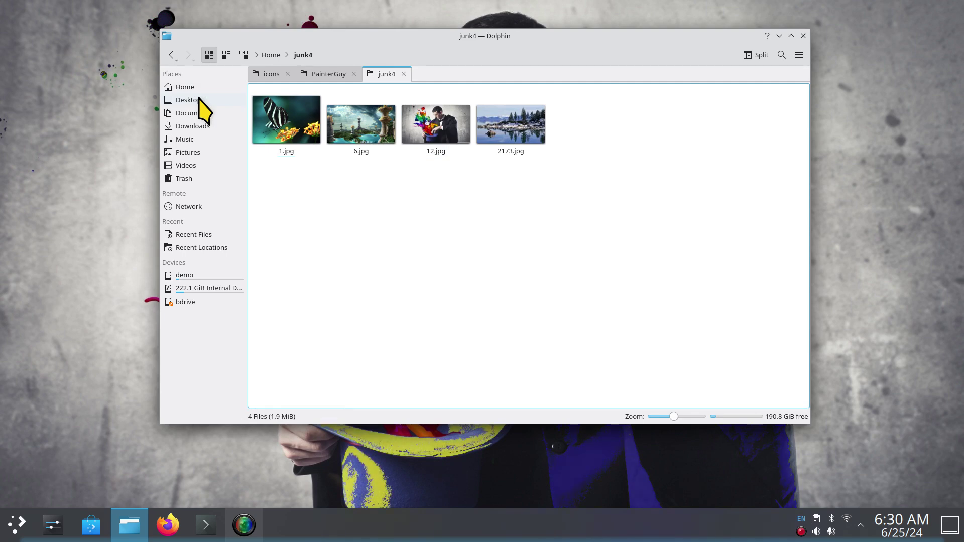
left_click(329, 73)
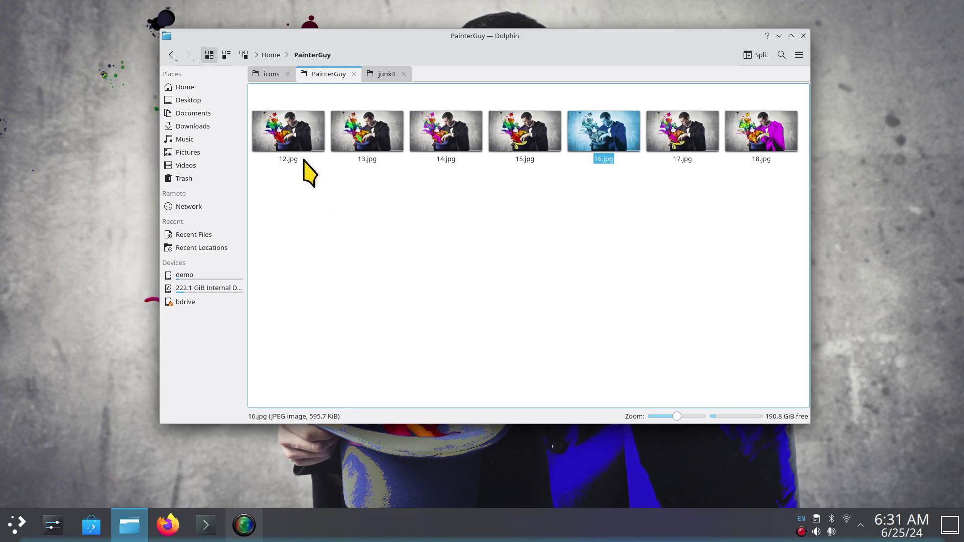
mouse_move(289, 131)
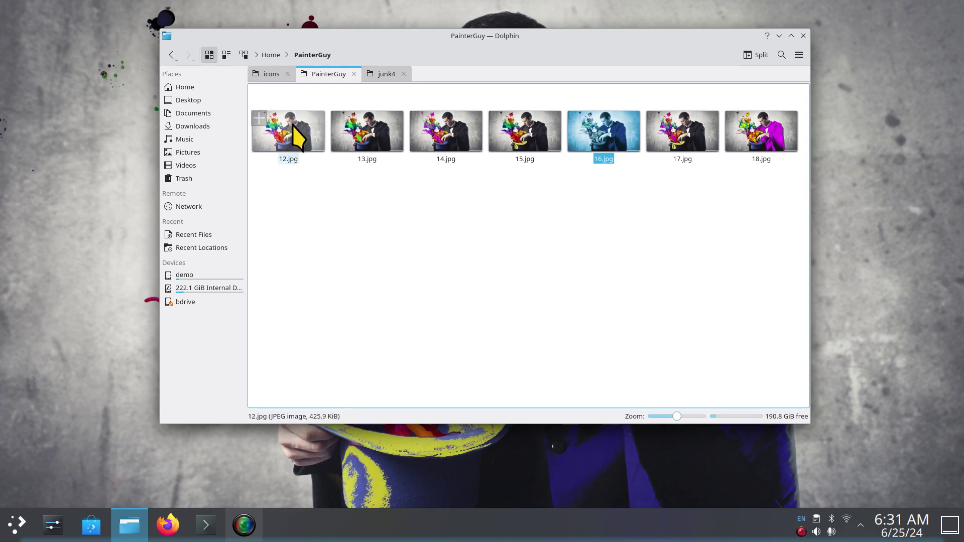
double_click(298, 138)
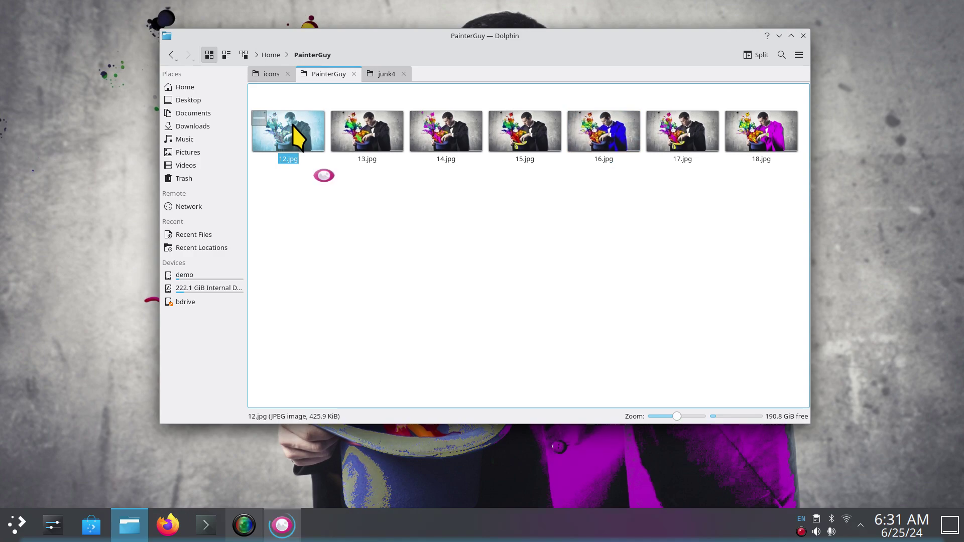
left_click_drag(298, 138, 620, 262)
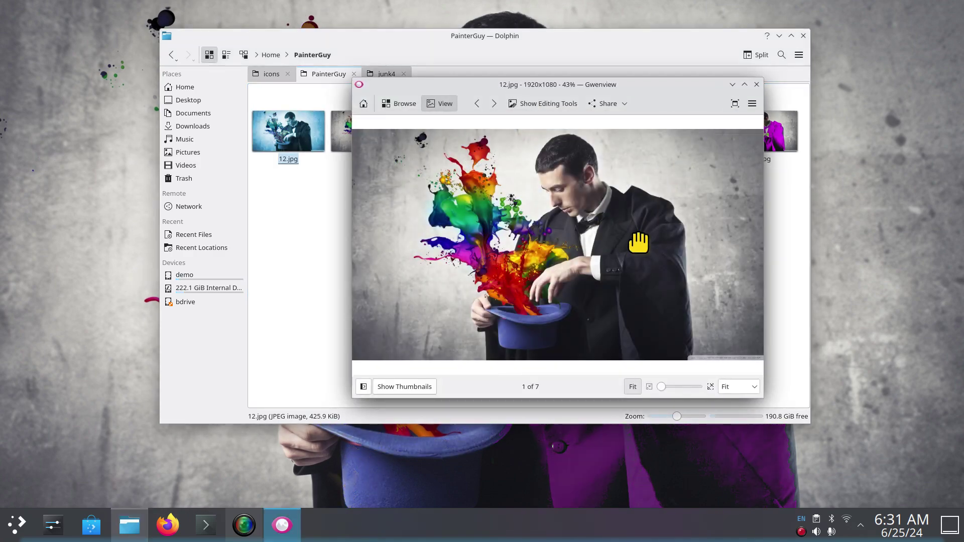
scroll(695, 316, "up", 5)
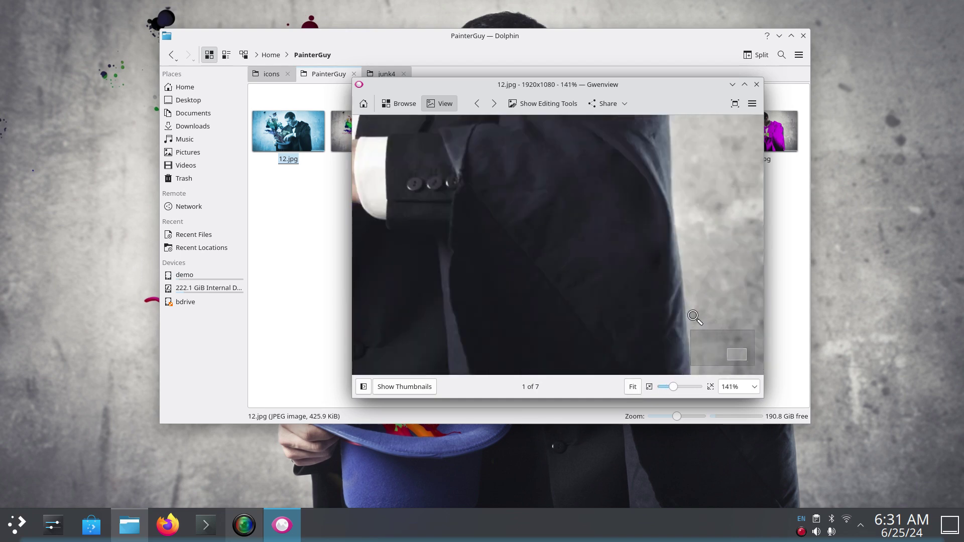
left_click_drag(672, 311, 554, 280)
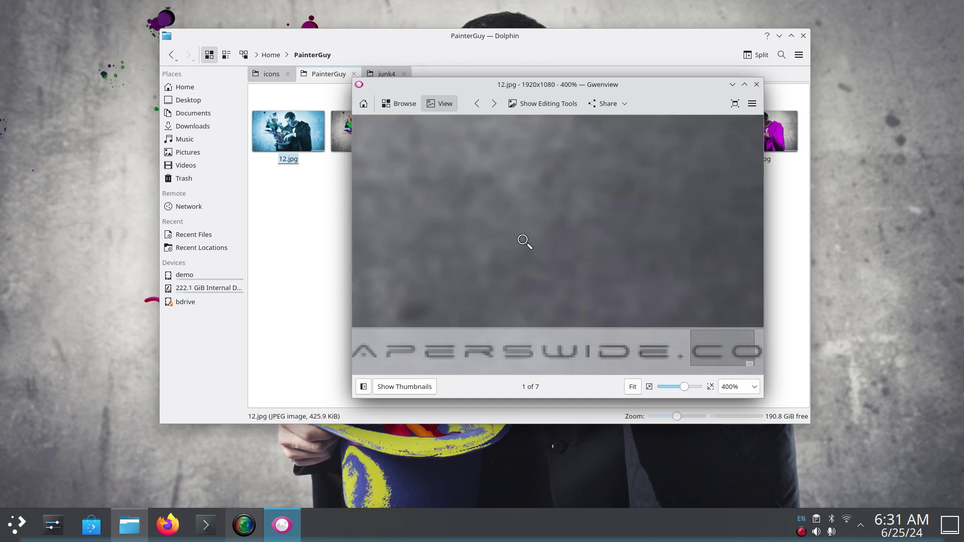
scroll(525, 242, "down", 2)
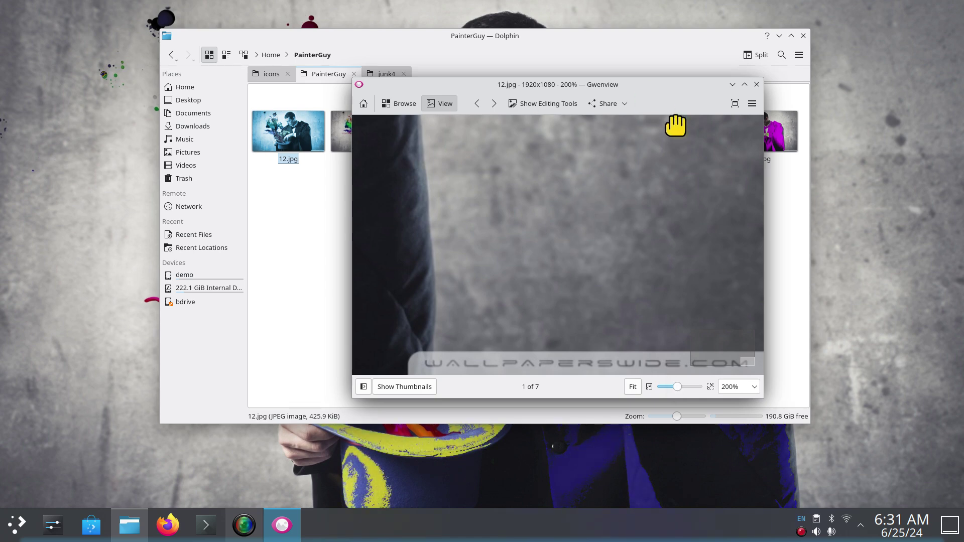
left_click(757, 84)
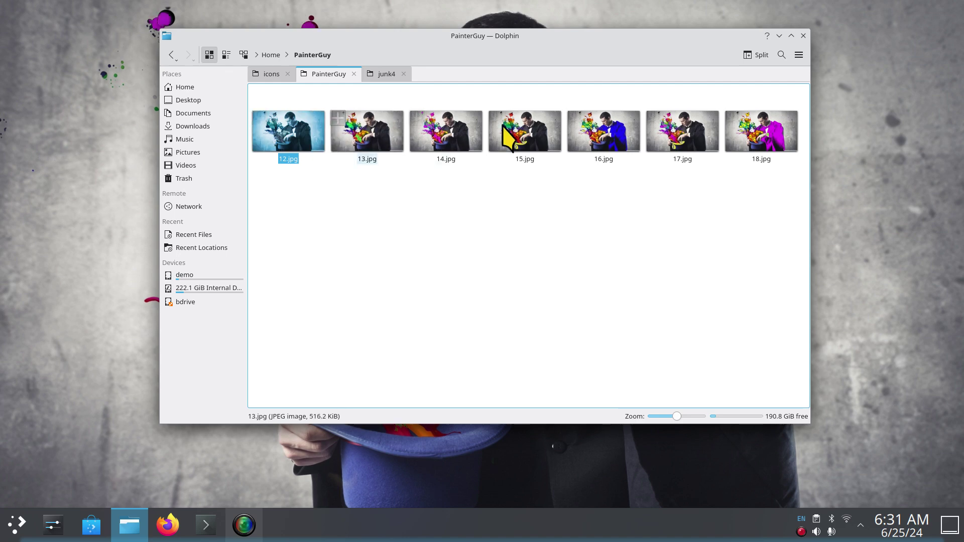
Dismiss the launcher unused, show Pictures (65 files) in Dolphin, then close Dolphin.
left_click(17, 524)
mouse_move(35, 253)
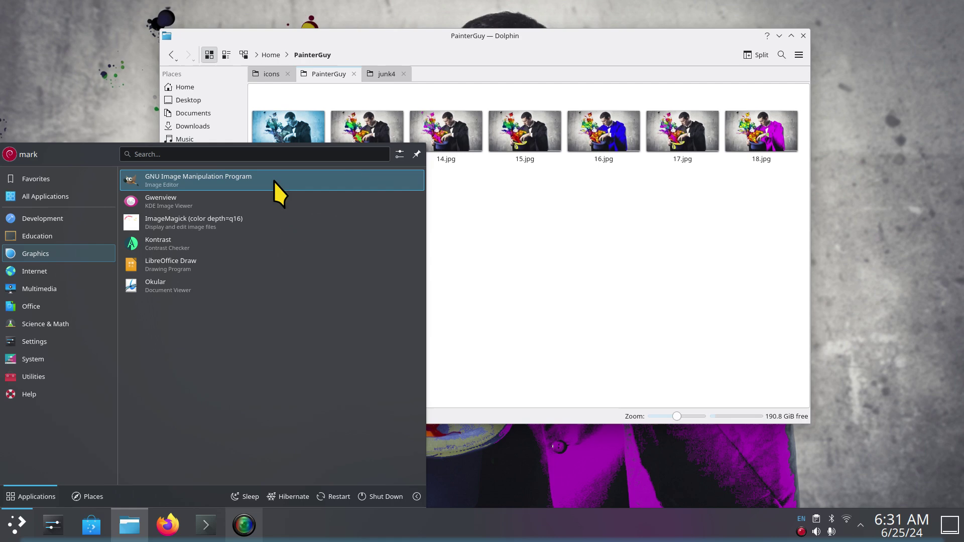
left_click(564, 306)
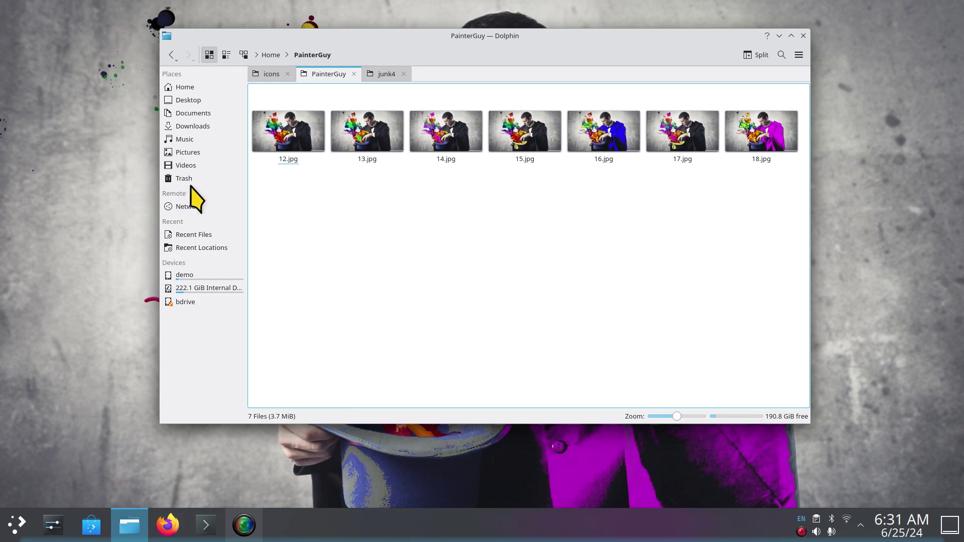
left_click(188, 152)
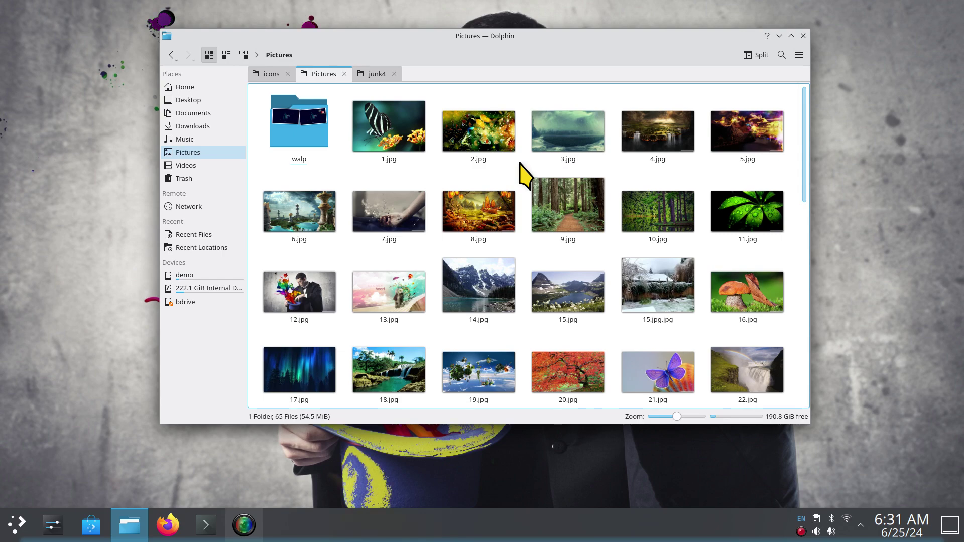
left_click(803, 36)
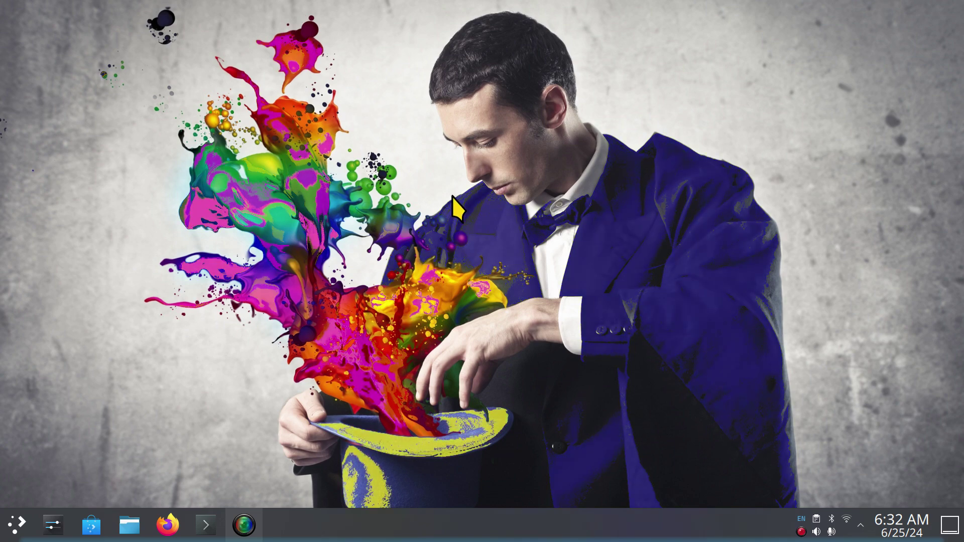
Open Desktop Folder Settings from the desktop menu, keeping the layout as Folder View.
right_click(442, 45)
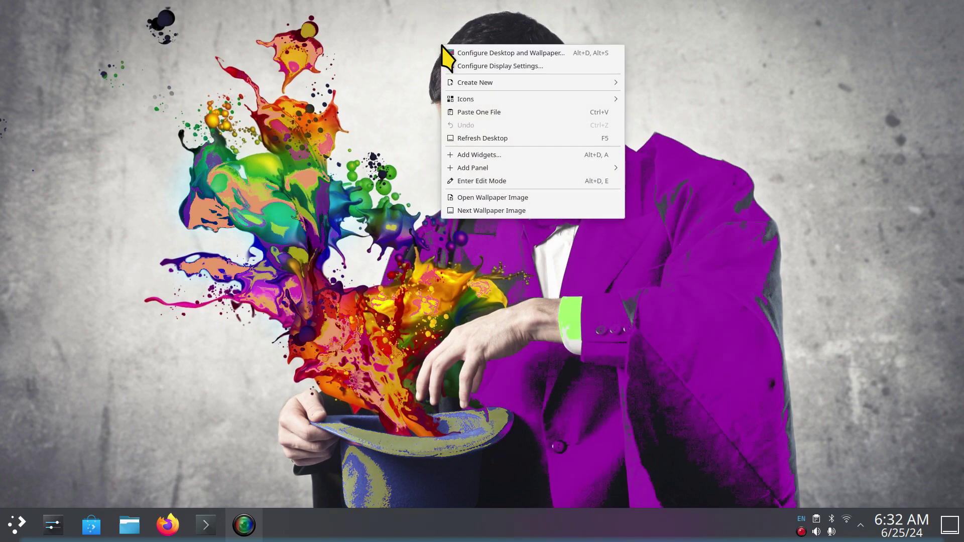
left_click(494, 55)
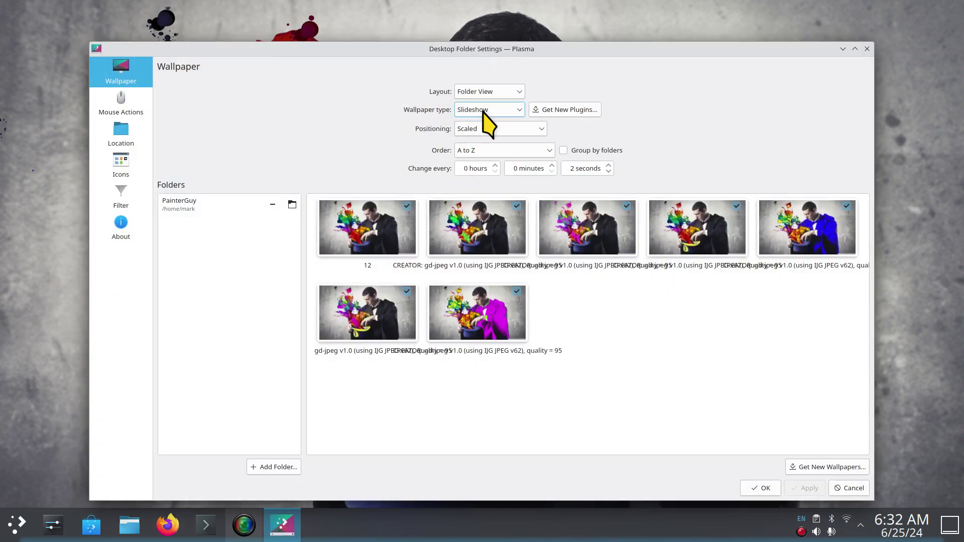
left_click(483, 111)
left_click(489, 92)
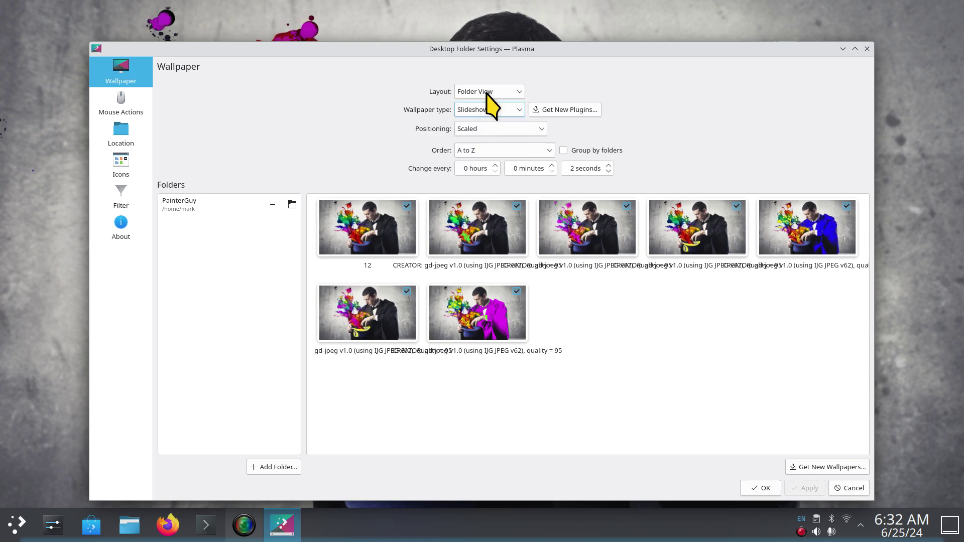
left_click(488, 92)
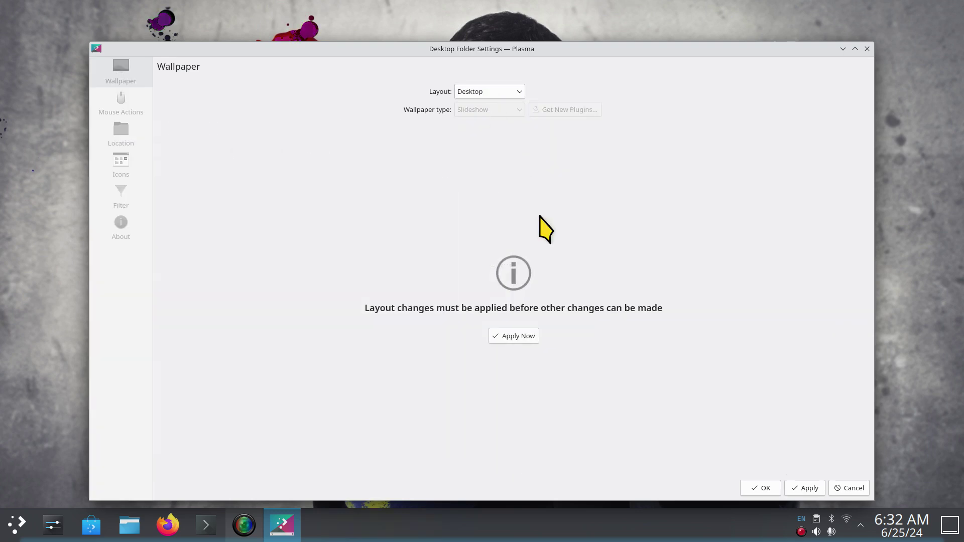
left_click(491, 92)
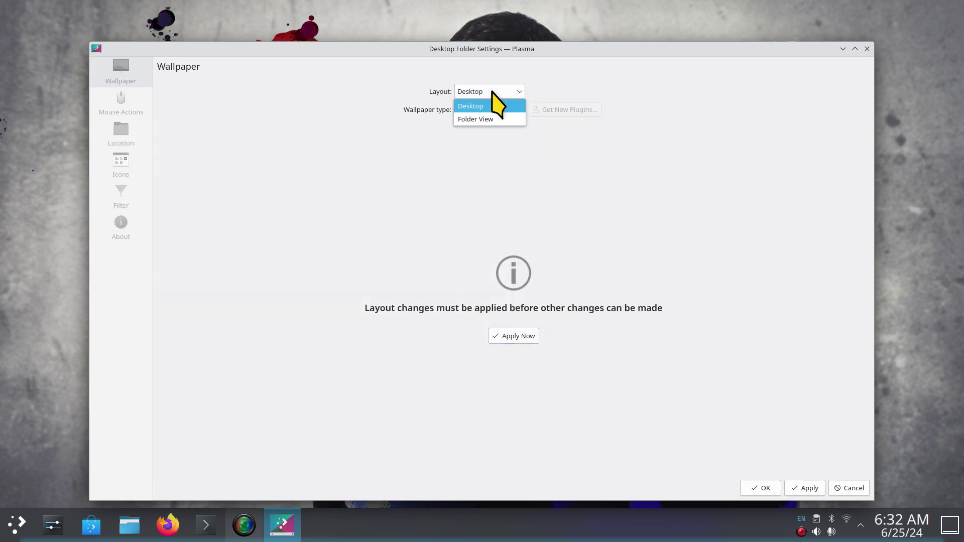
left_click(482, 119)
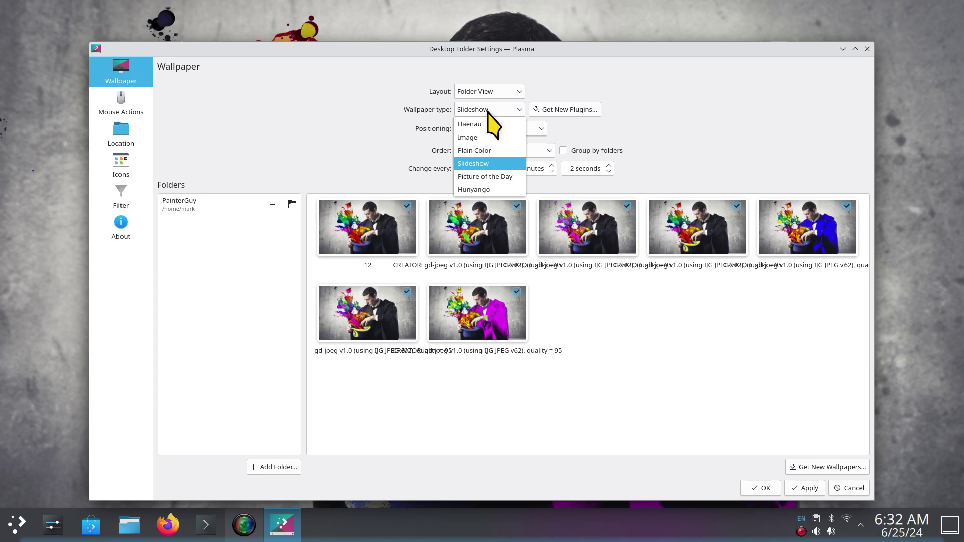
Change the wallpaper type from Image to Slideshow.
left_click(475, 137)
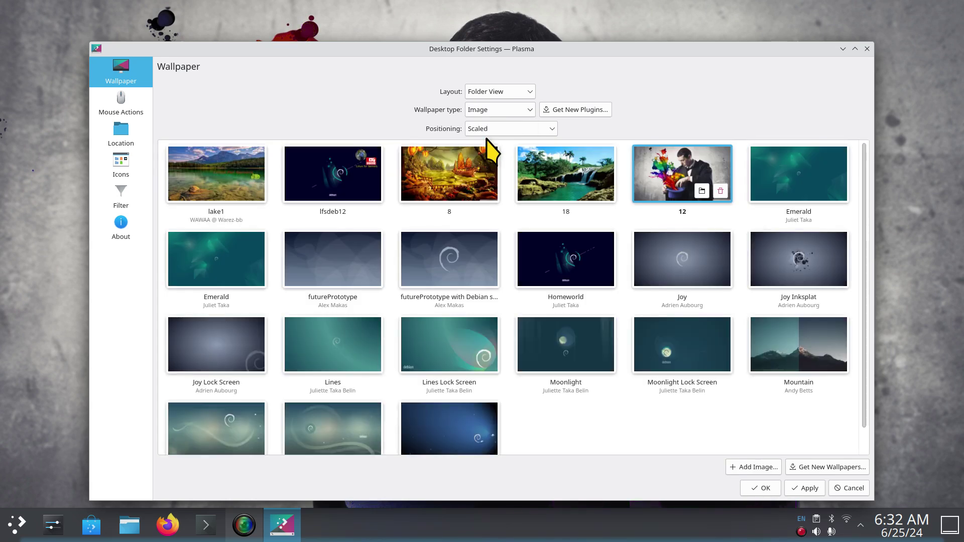
left_click(493, 110)
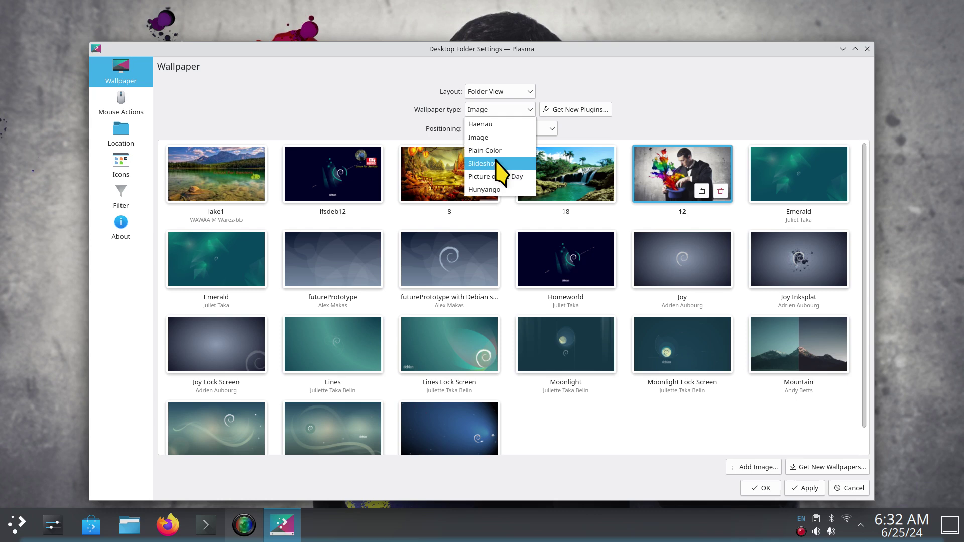
left_click(498, 164)
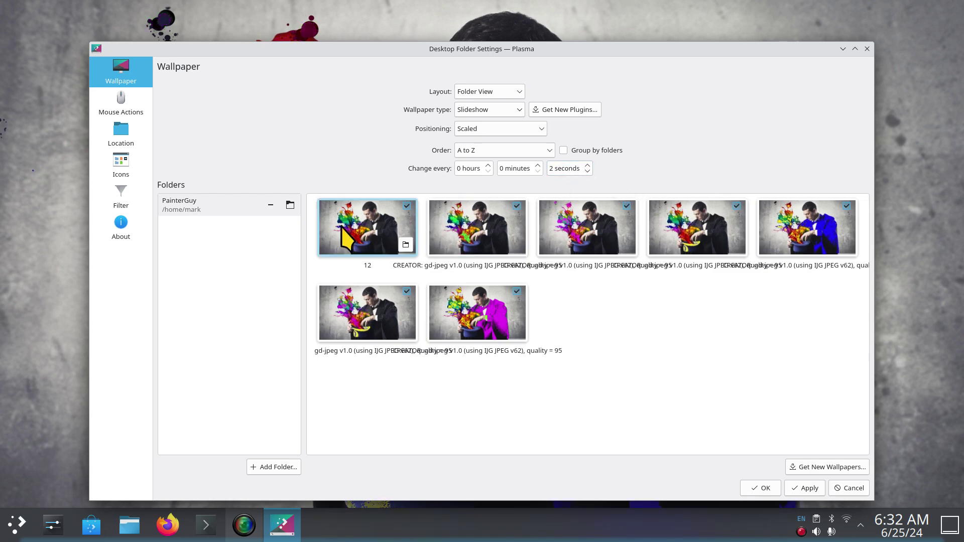
Remove PainterGuy from the slideshow folders and keep positioning as Scaled.
left_click(271, 204)
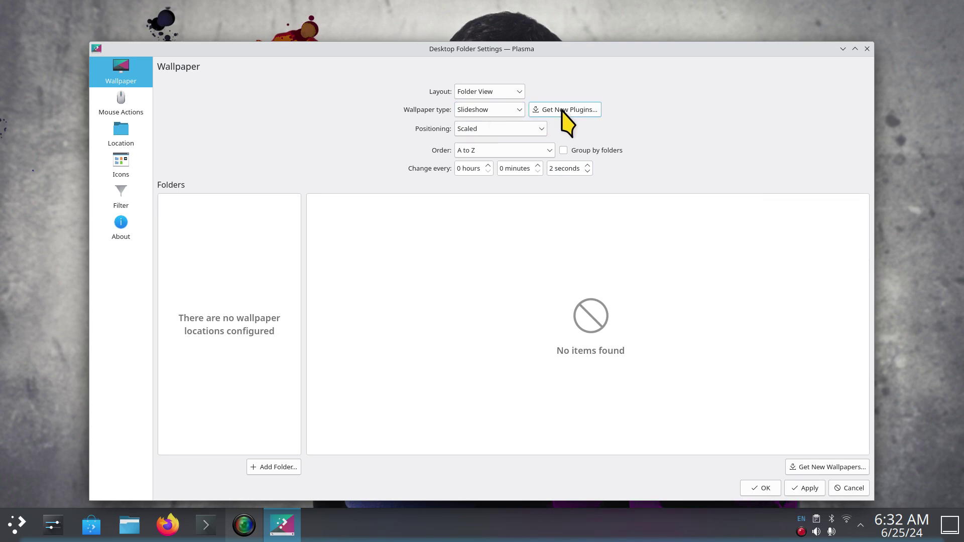
left_click(479, 129)
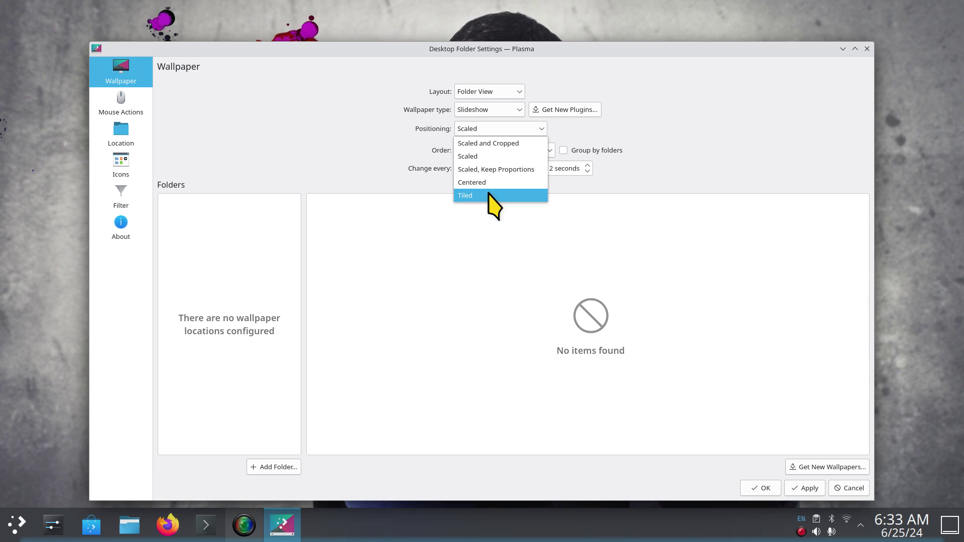
left_click(482, 156)
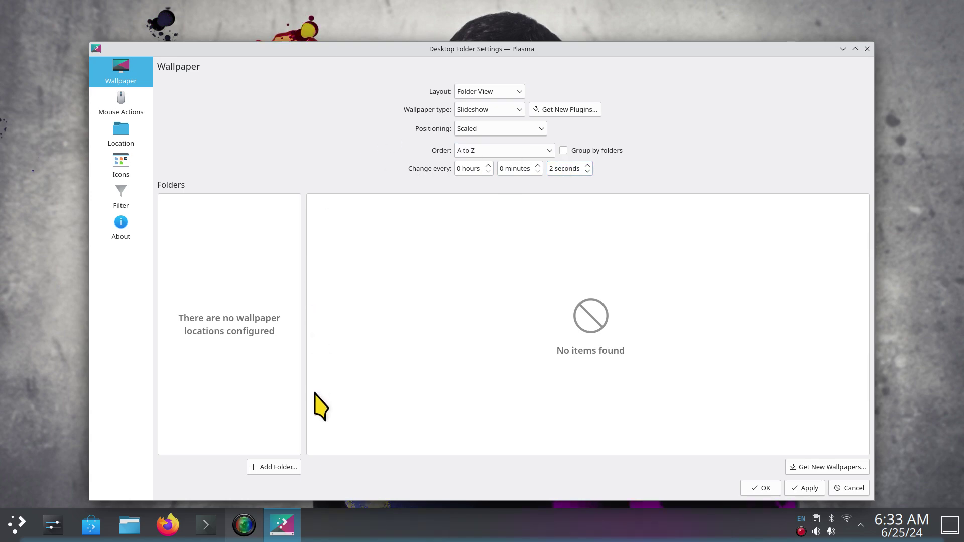
Add the PainterGuy folder back as the slideshow image source.
left_click(273, 468)
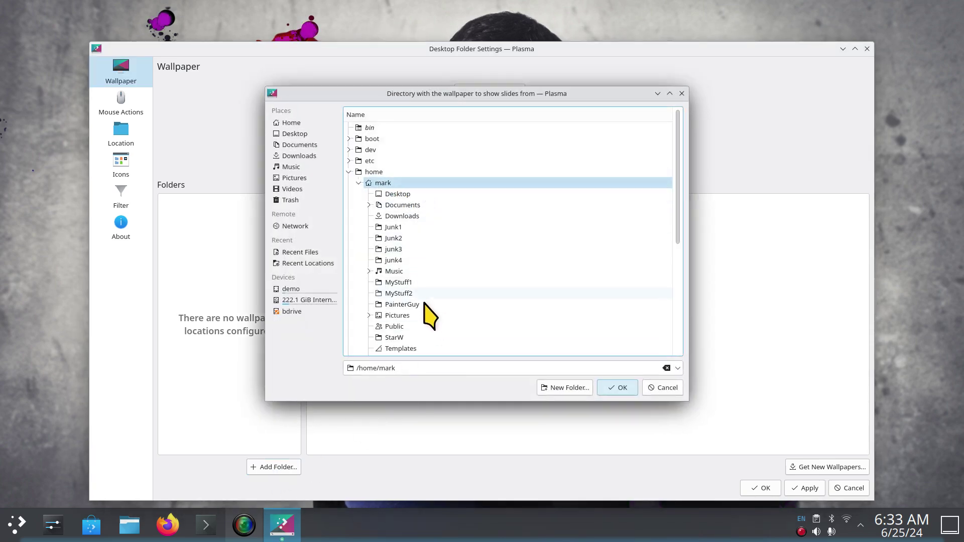
left_click(402, 304)
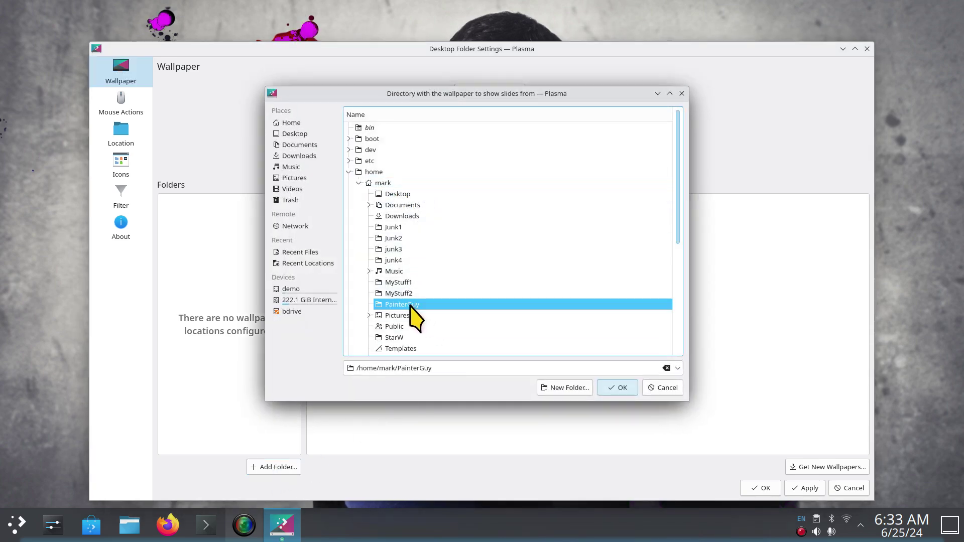
left_click(617, 388)
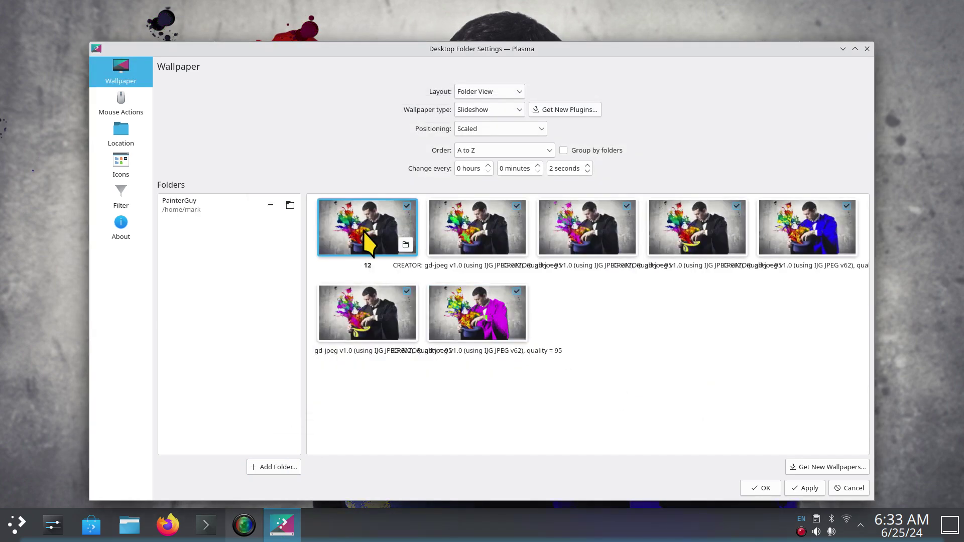
mouse_move(367, 227)
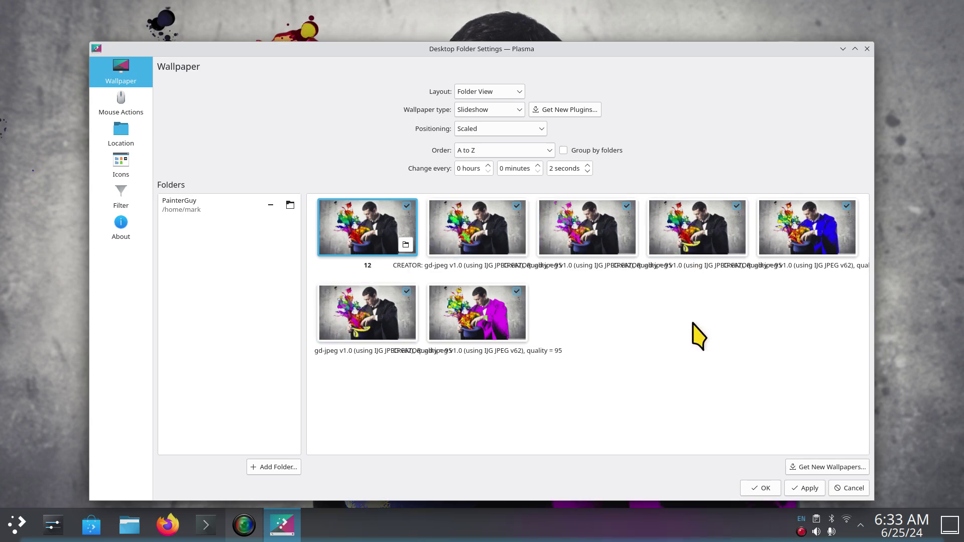
Keep the 2-second interval and A-to-Z order, apply, and reopen the wallpaper settings.
left_click(559, 169)
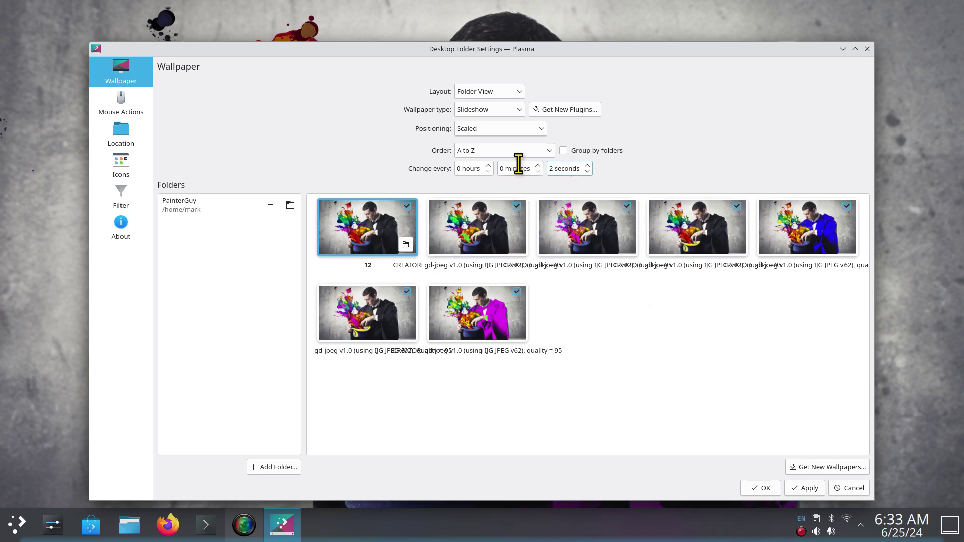
left_click(478, 152)
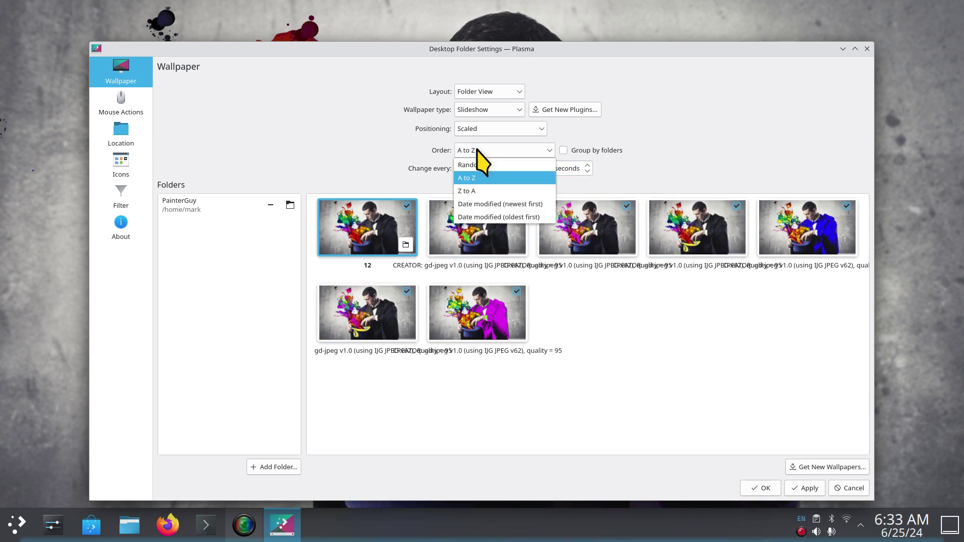
left_click(479, 151)
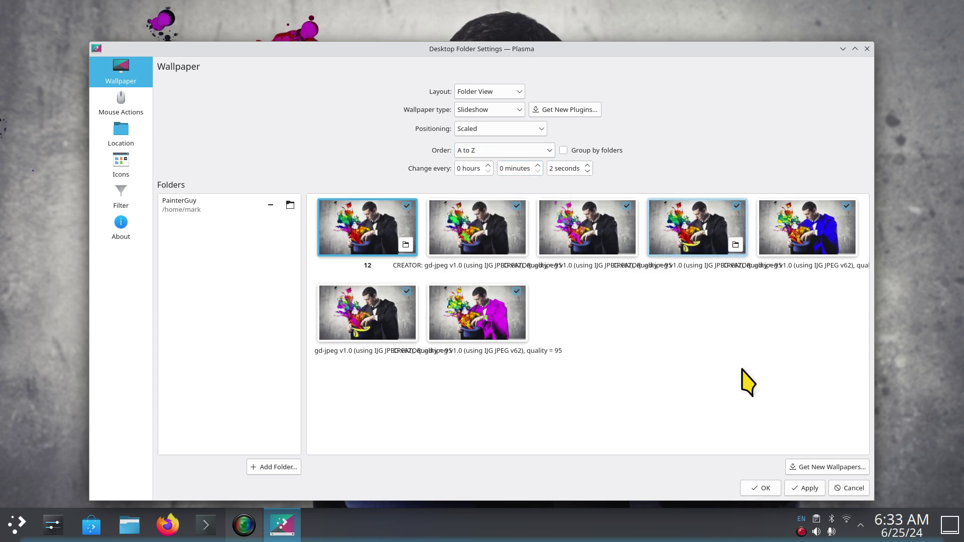
left_click(762, 489)
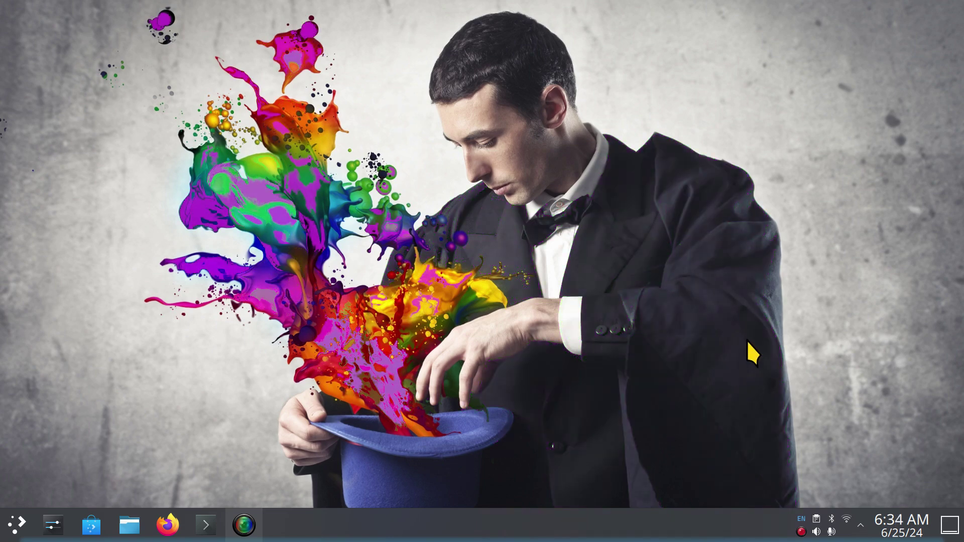
right_click(469, 67)
left_click(527, 63)
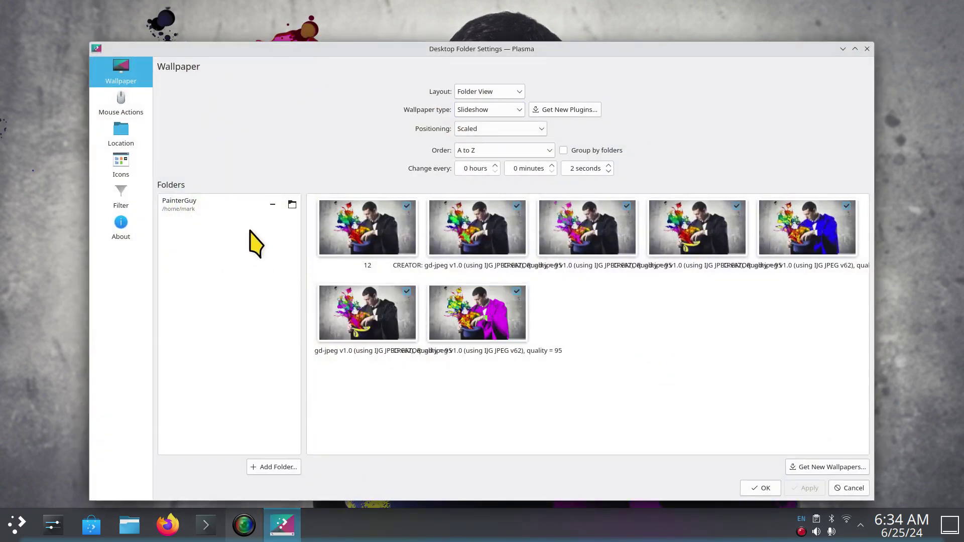
Replace PainterGuy with the Pictures folder as the slideshow source.
left_click(272, 205)
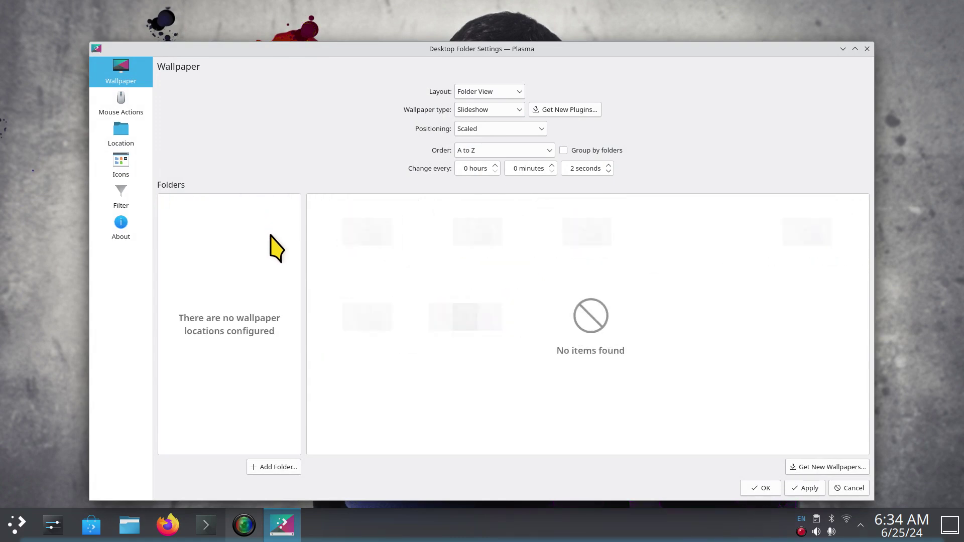
left_click(273, 468)
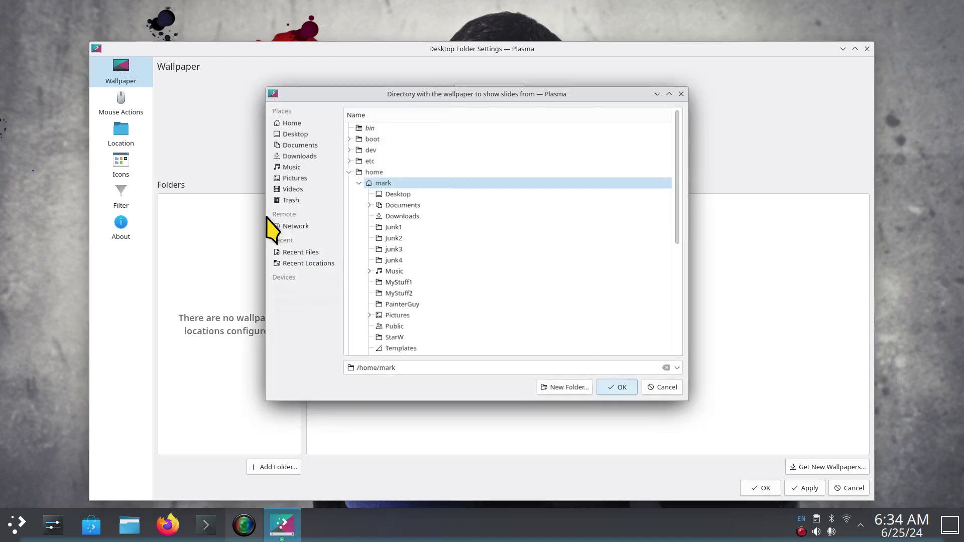
left_click(398, 316)
left_click(619, 387)
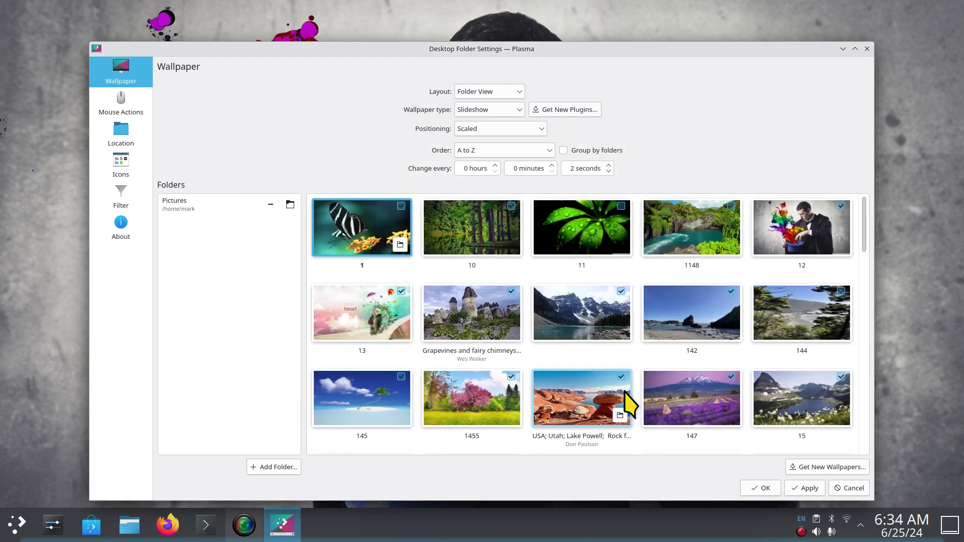
scroll(722, 352, "down", 4)
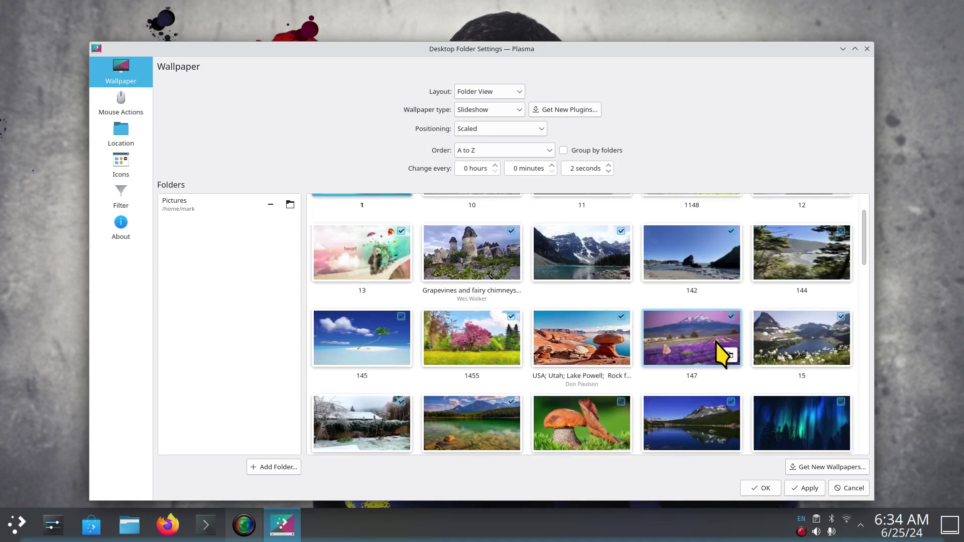
scroll(722, 353, "down", 6)
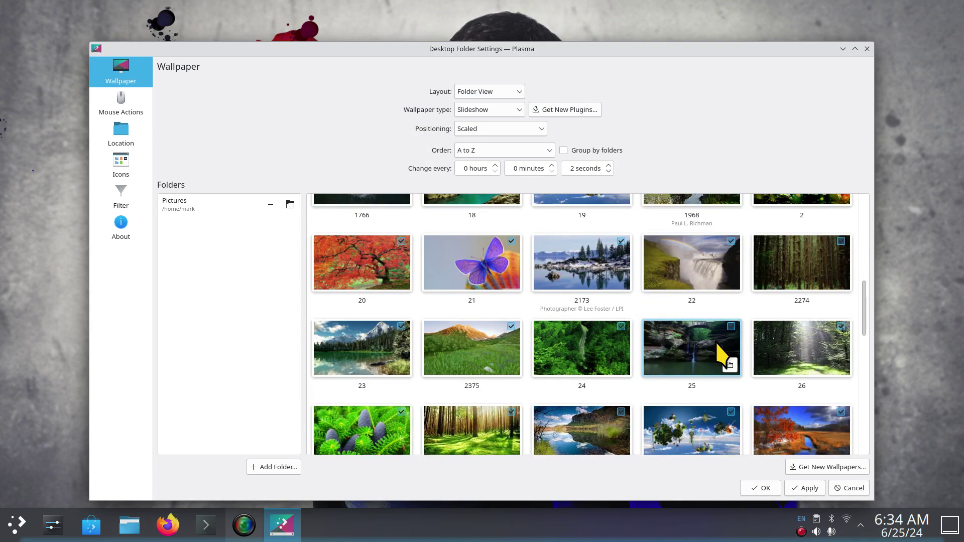
scroll(722, 353, "down", 2)
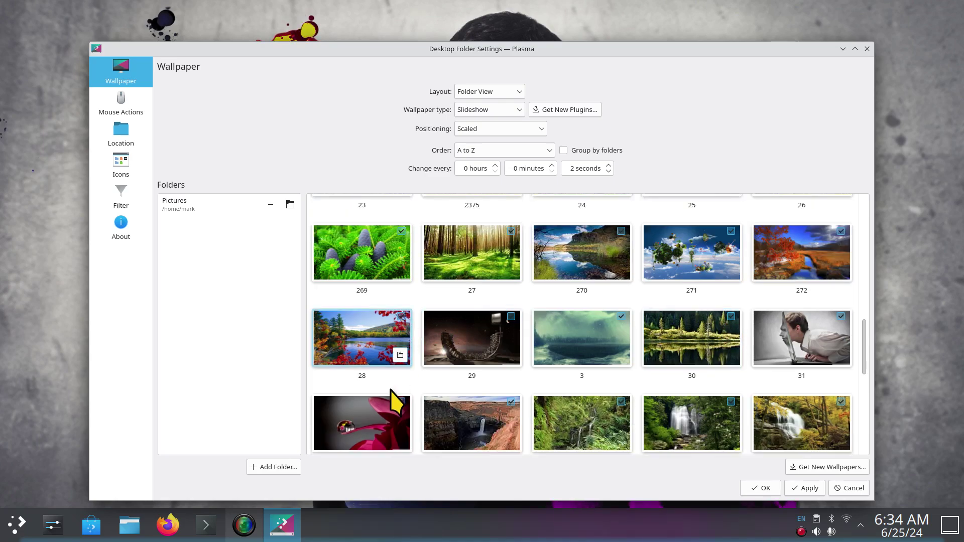
scroll(407, 331, "up", 5)
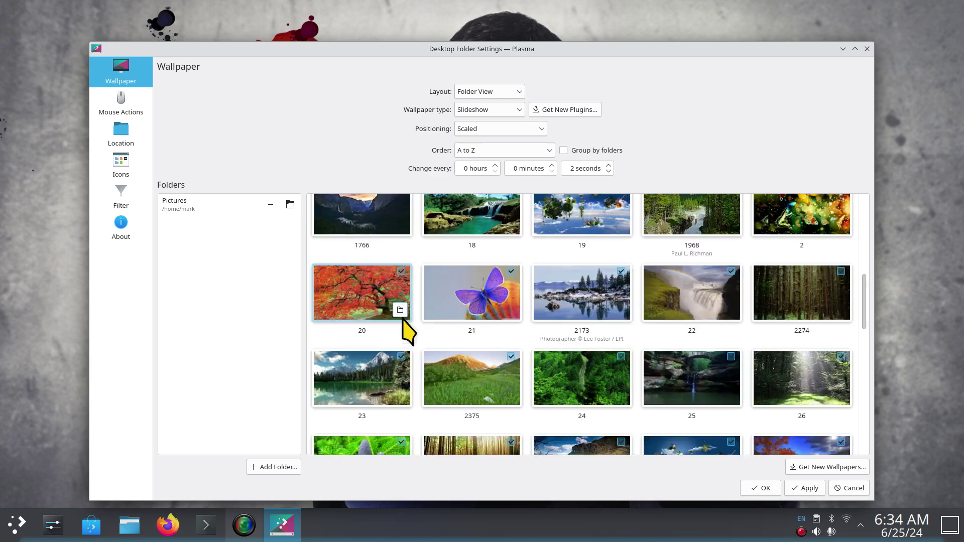
scroll(407, 332, "up", 3)
scroll(406, 332, "up", 1)
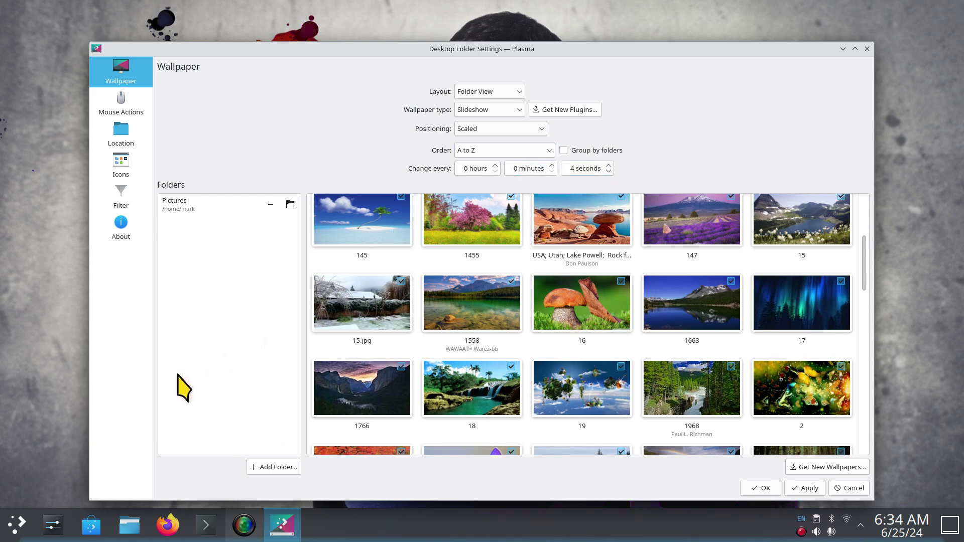
Remove Pictures from the slideshow, check junk4's four images in Dolphin, then close Dolphin.
left_click(269, 205)
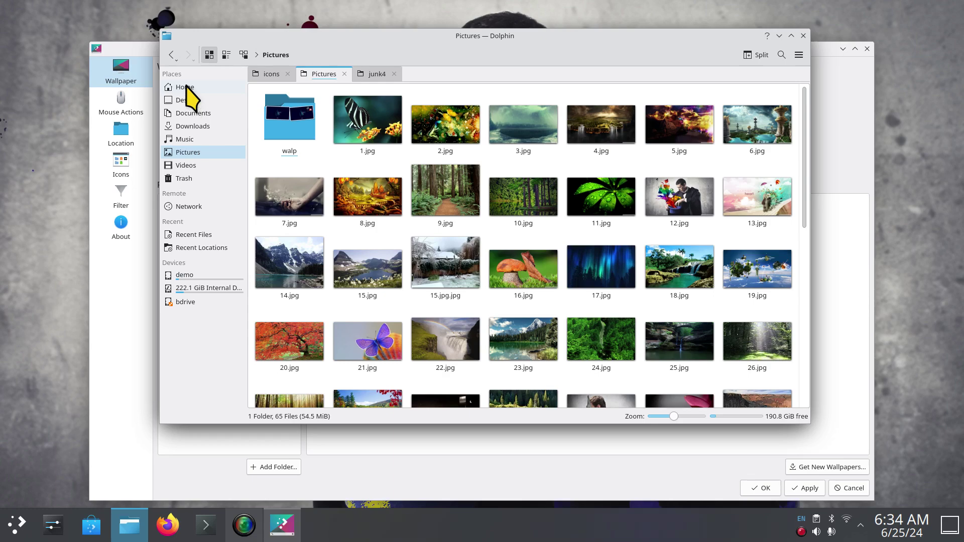
left_click(185, 86)
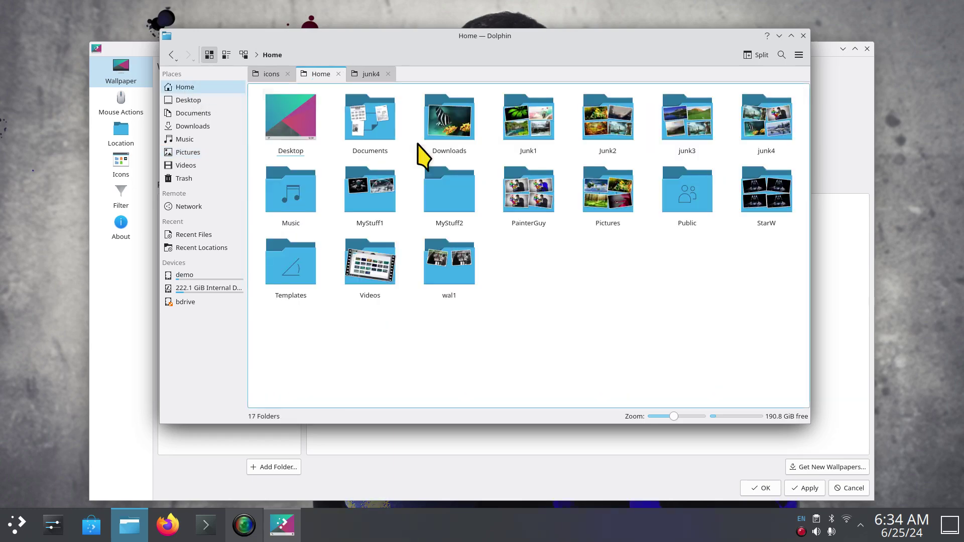
double_click(767, 121)
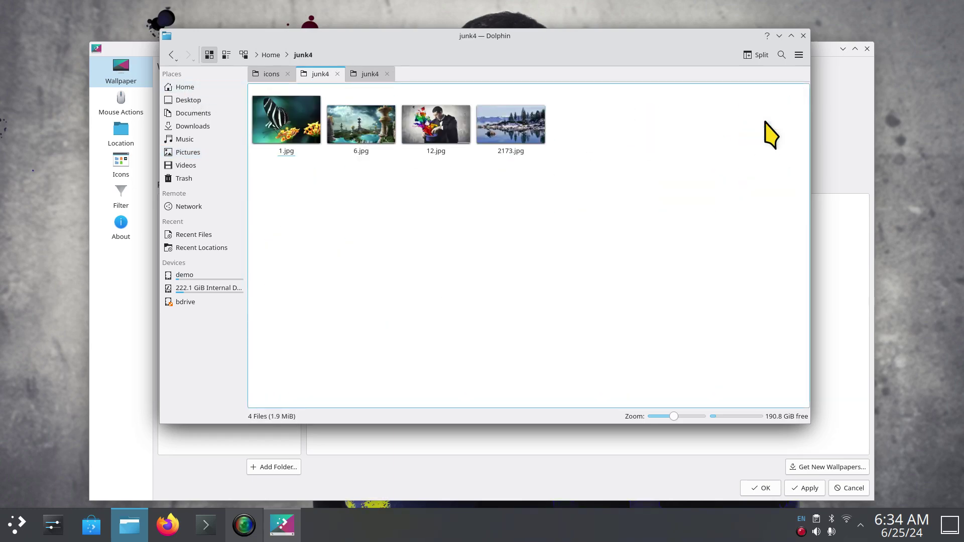
left_click(804, 36)
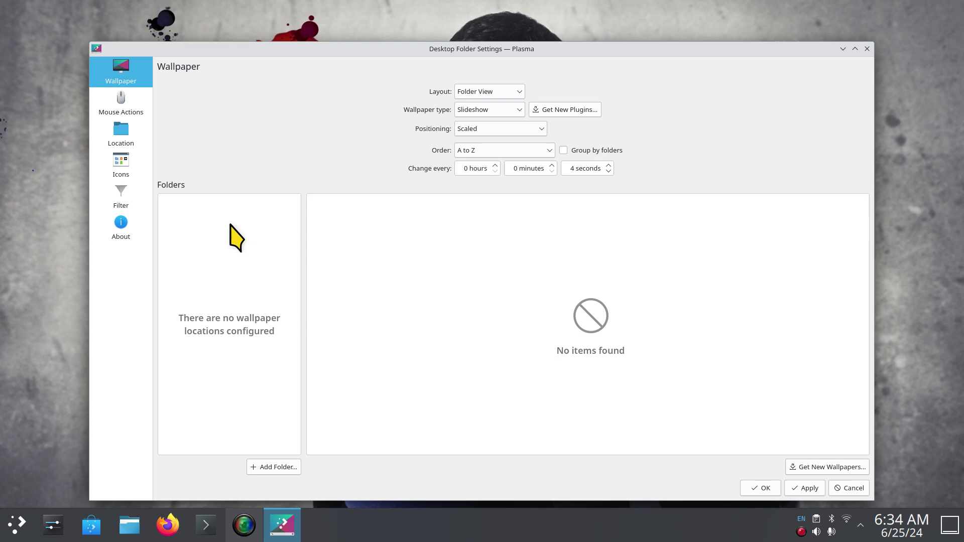
Add the junk4 folder as the slideshow source.
left_click(256, 473)
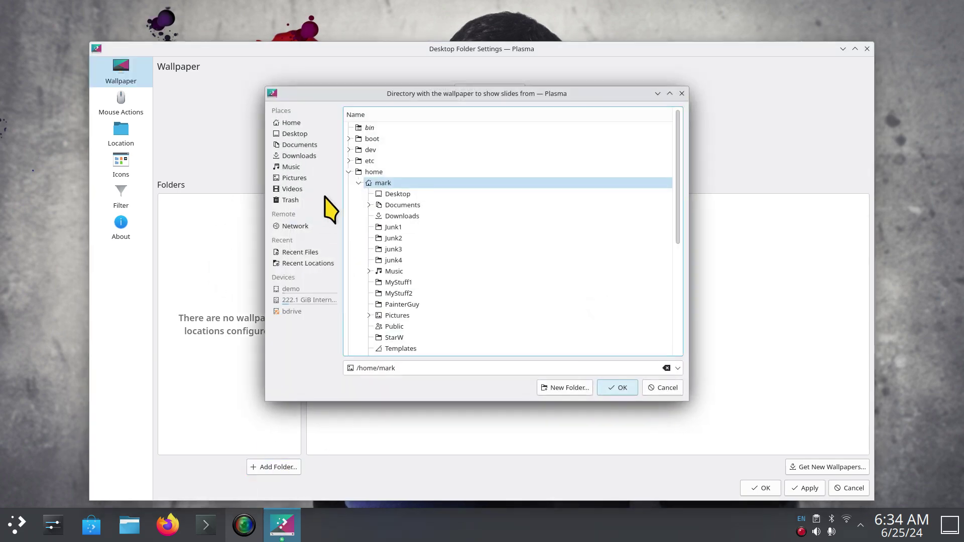
left_click(394, 260)
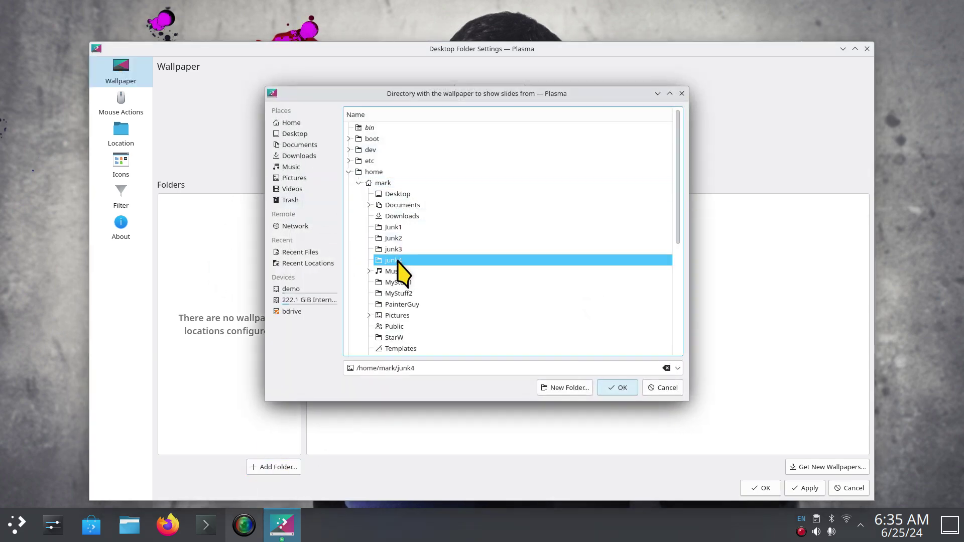
left_click(616, 387)
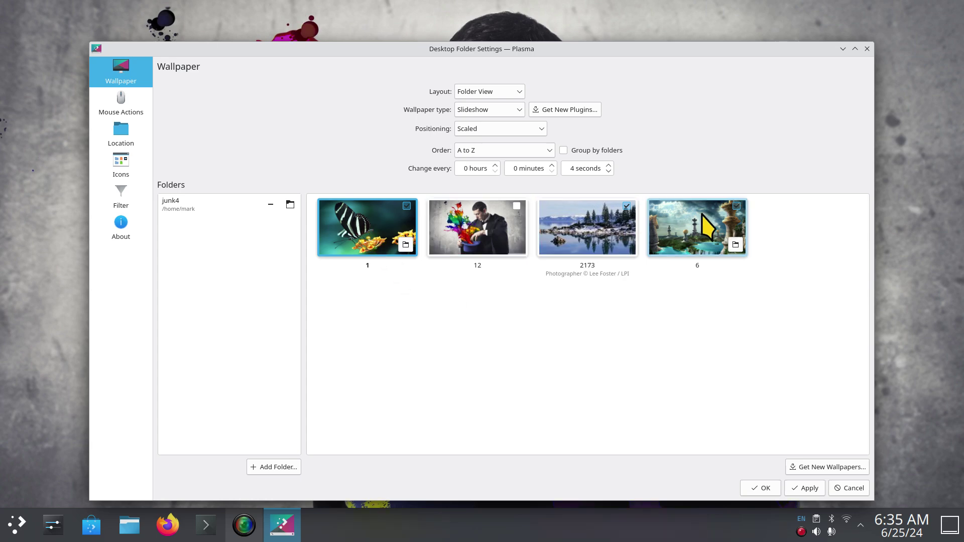
mouse_move(697, 227)
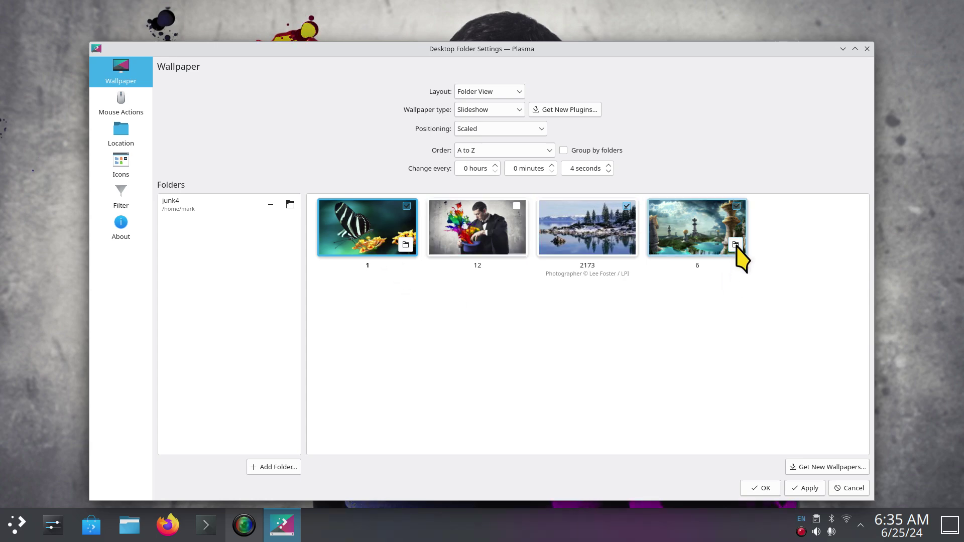
Open junk4 in Dolphin and briefly view 6.jpg in Gwenview.
left_click(737, 246)
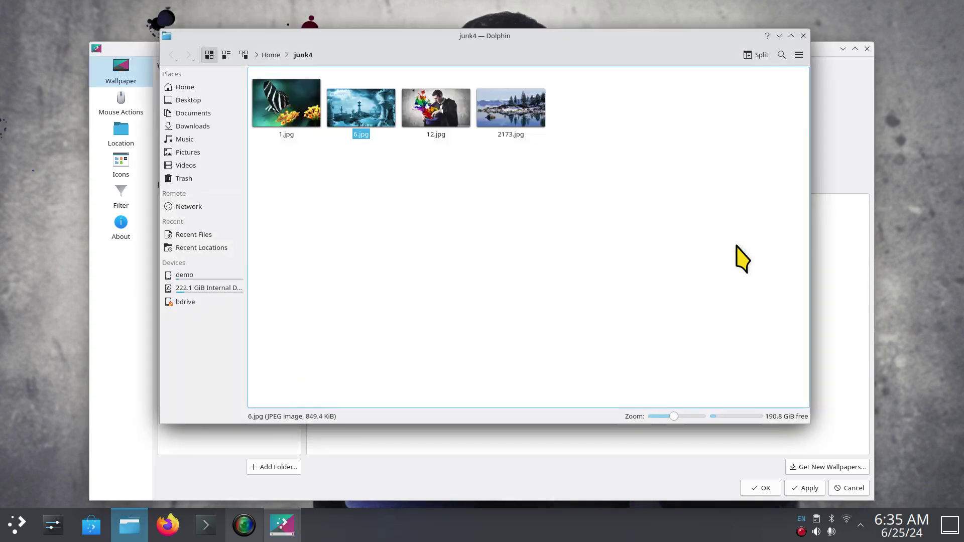
right_click(360, 113)
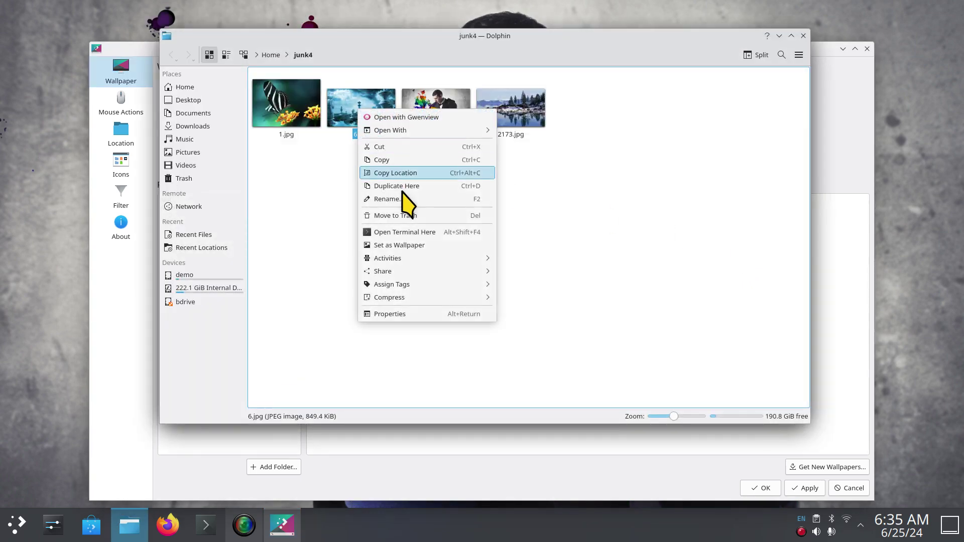
left_click(413, 118)
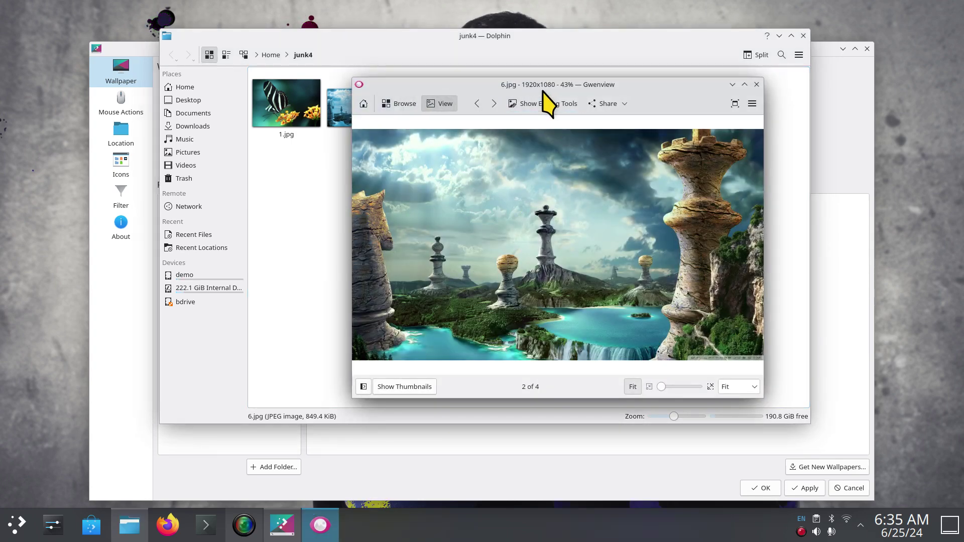
left_click(757, 85)
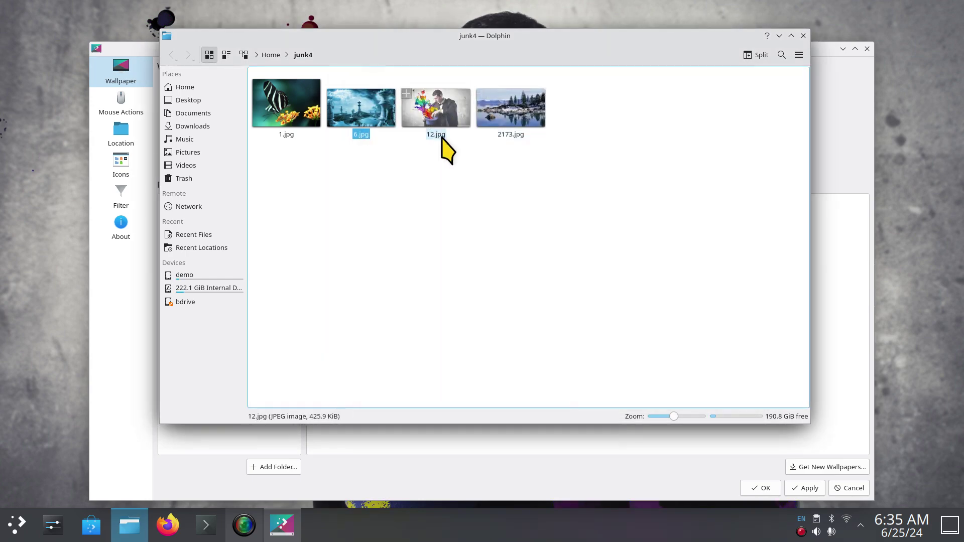
Check 6.jpg's 1920×1080 details in Properties, then open butterfly photo 1.jpg in Gwenview.
right_click(360, 103)
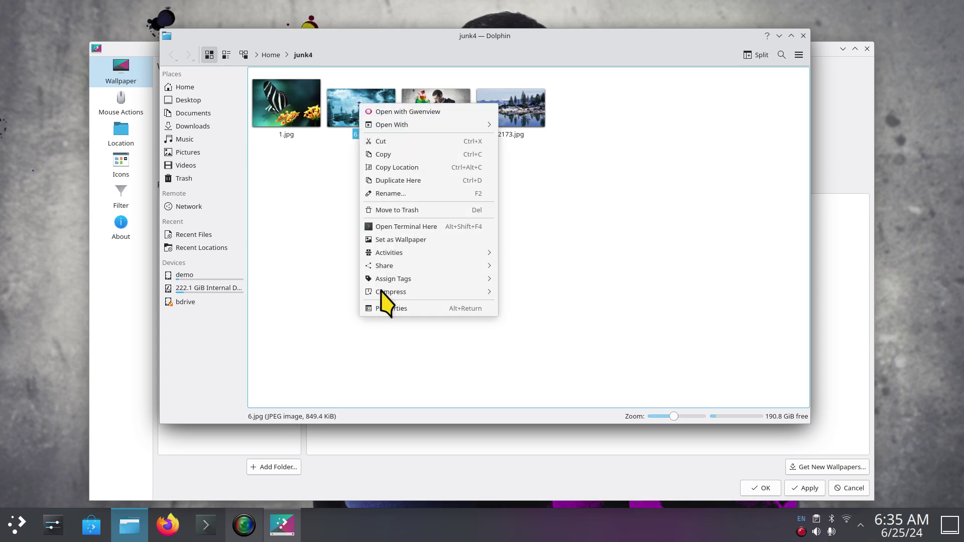
left_click(390, 308)
left_click(529, 110)
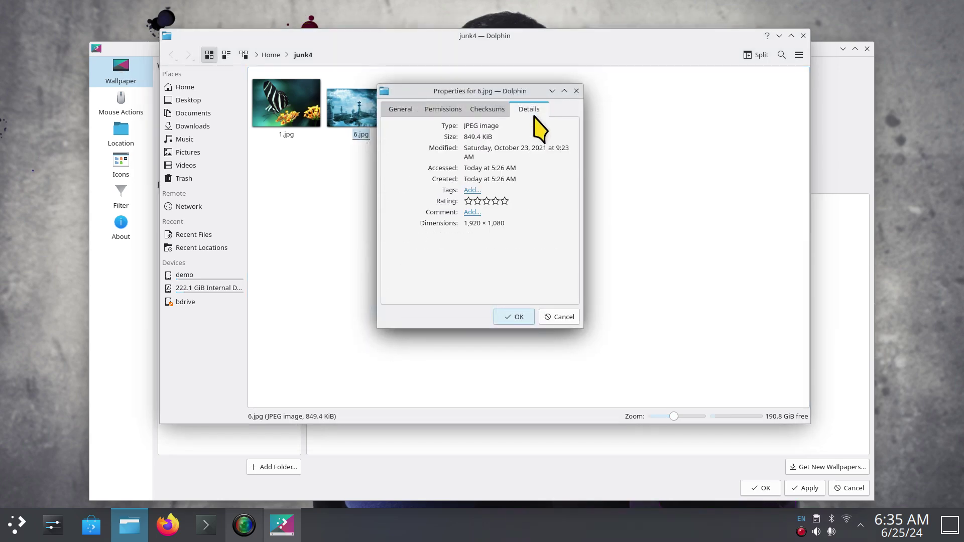
left_click(557, 318)
double_click(293, 120)
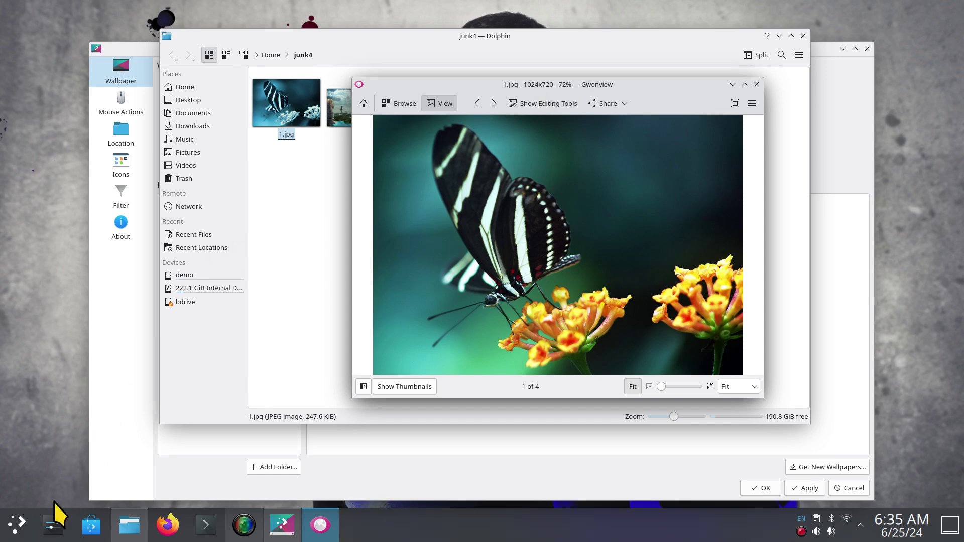
Try 3840x2160 resolution in Display Configuration, then close and discard the change.
left_click(52, 525)
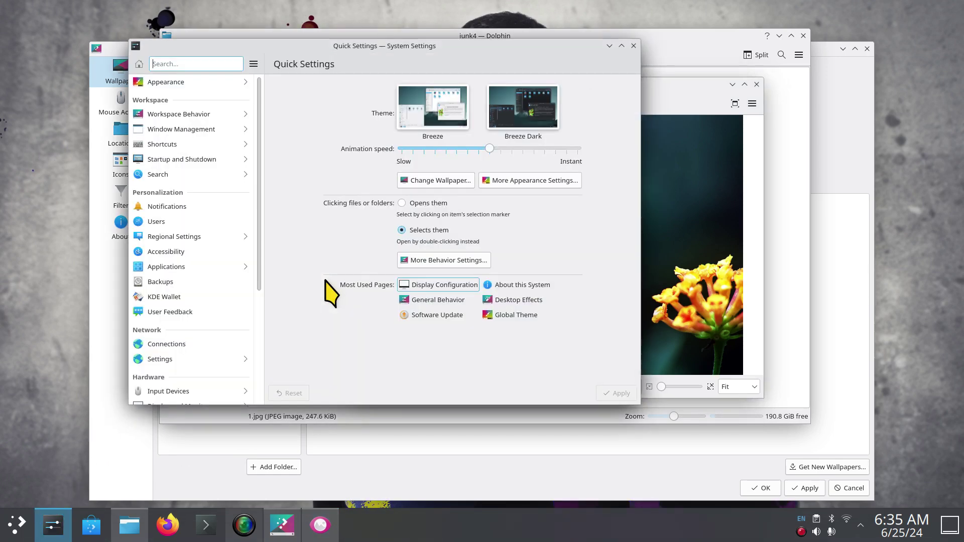
scroll(216, 286, "down", 5)
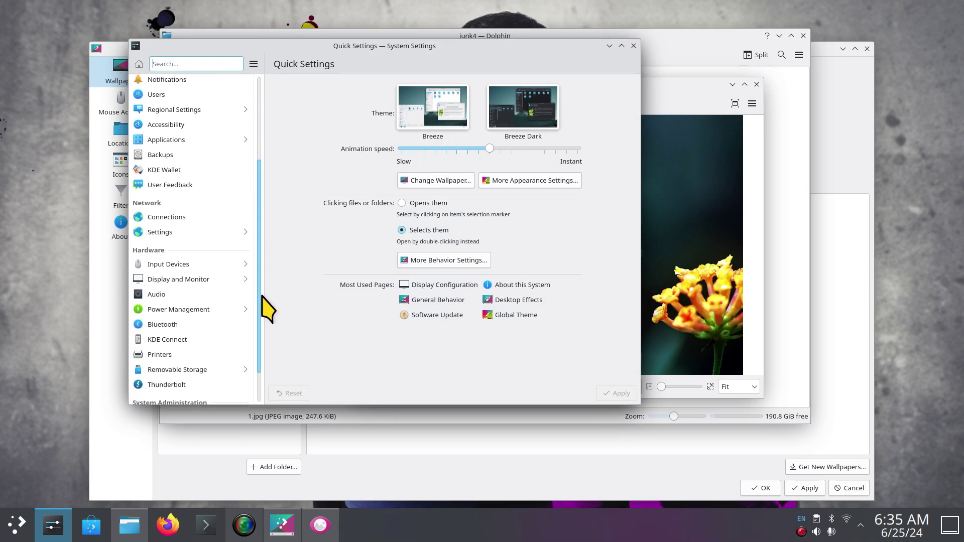
left_click(178, 278)
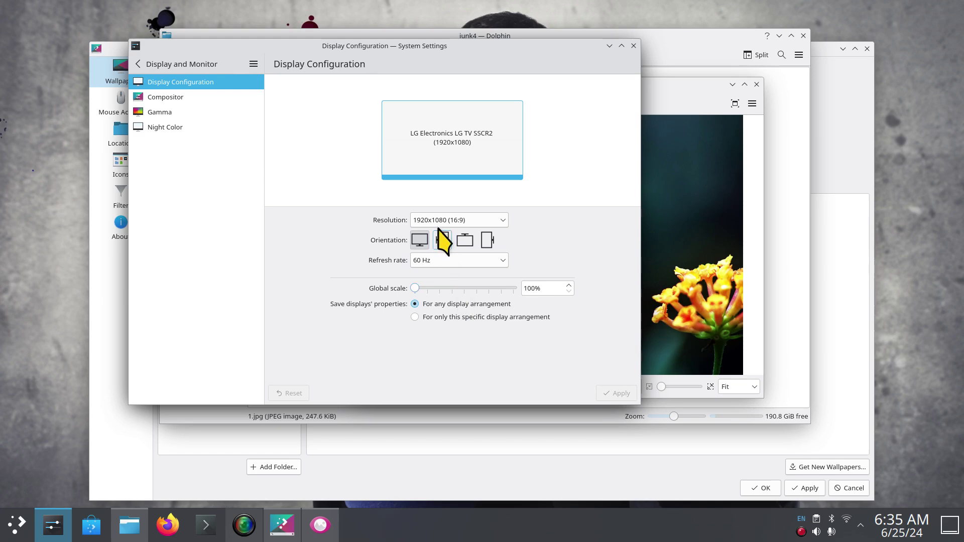
left_click(503, 221)
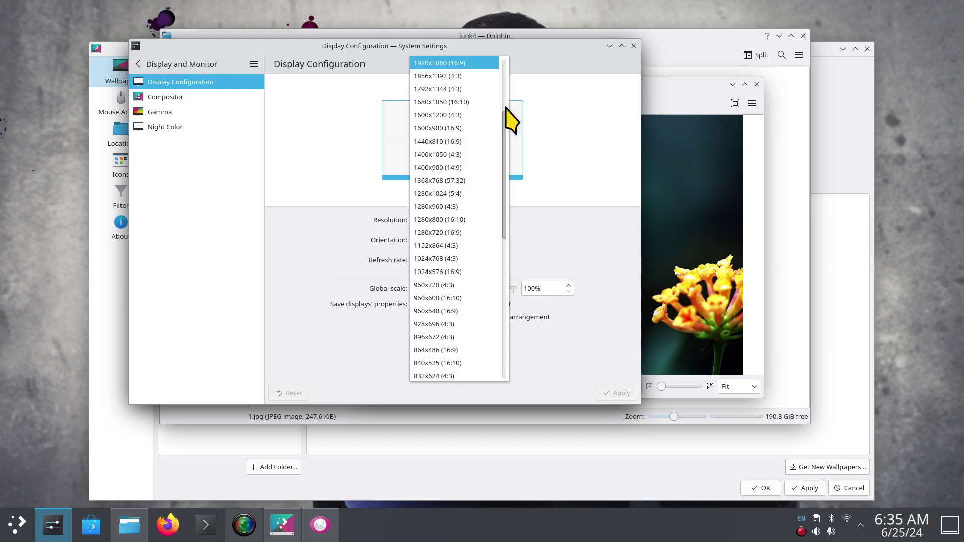
scroll(510, 91, "up", 3)
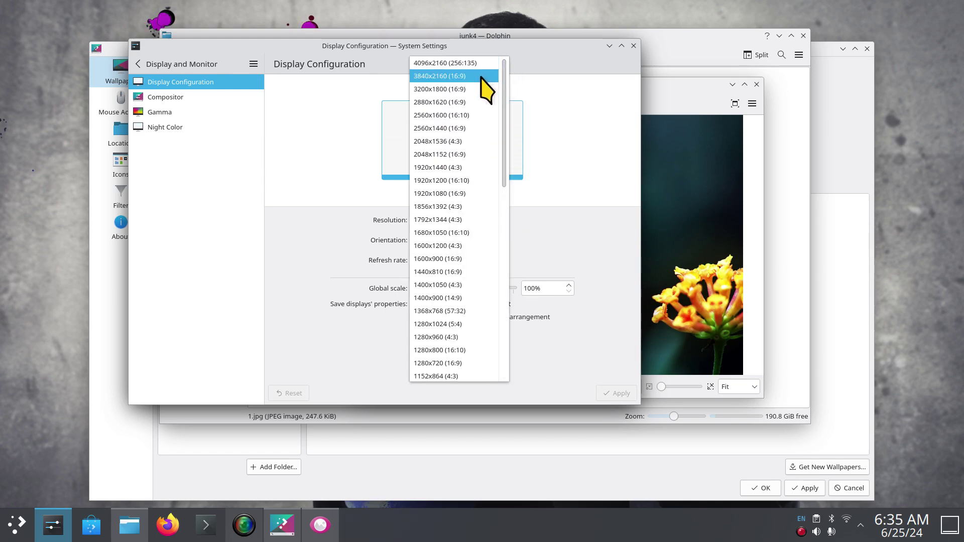
left_click(452, 63)
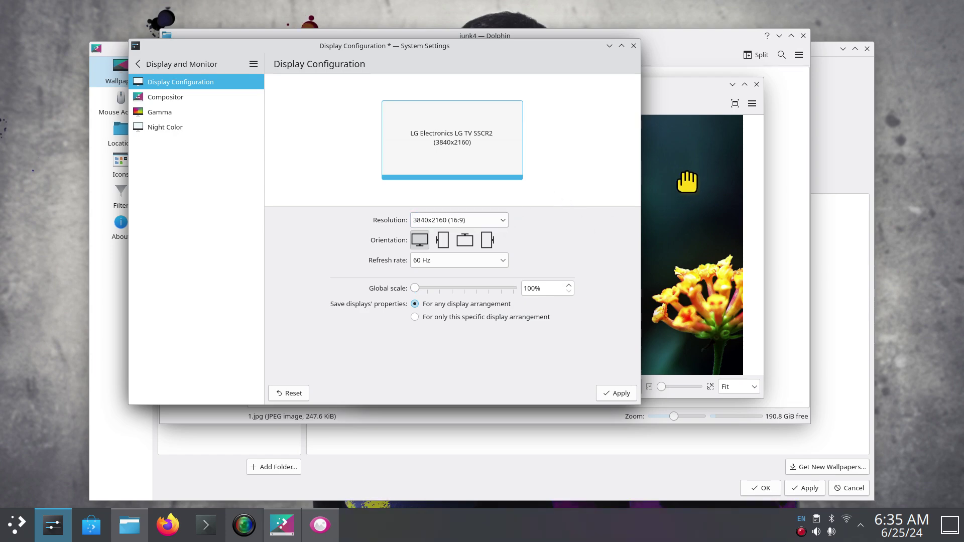
left_click(634, 46)
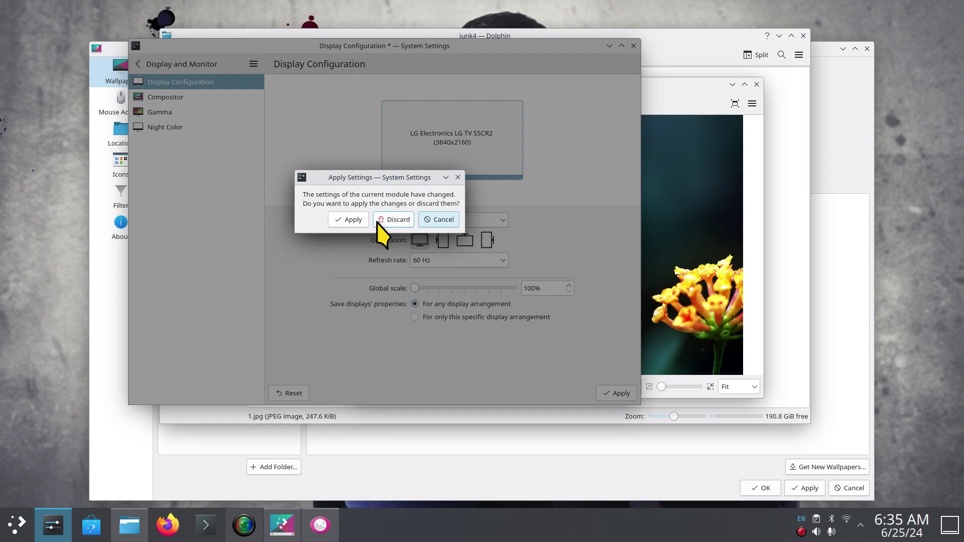
left_click(391, 219)
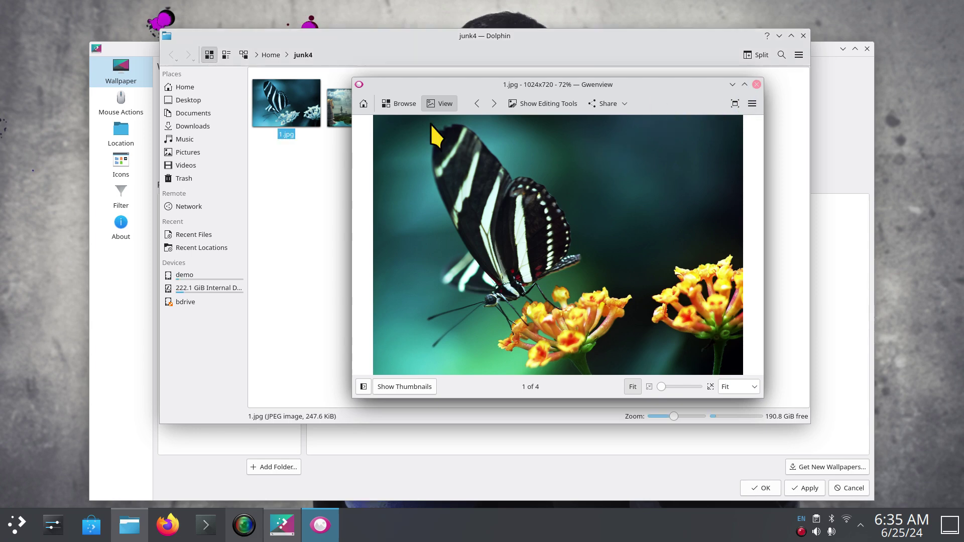
Close the viewer and inspect 2173.jpg's Properties Details metadata.
key("Escape")
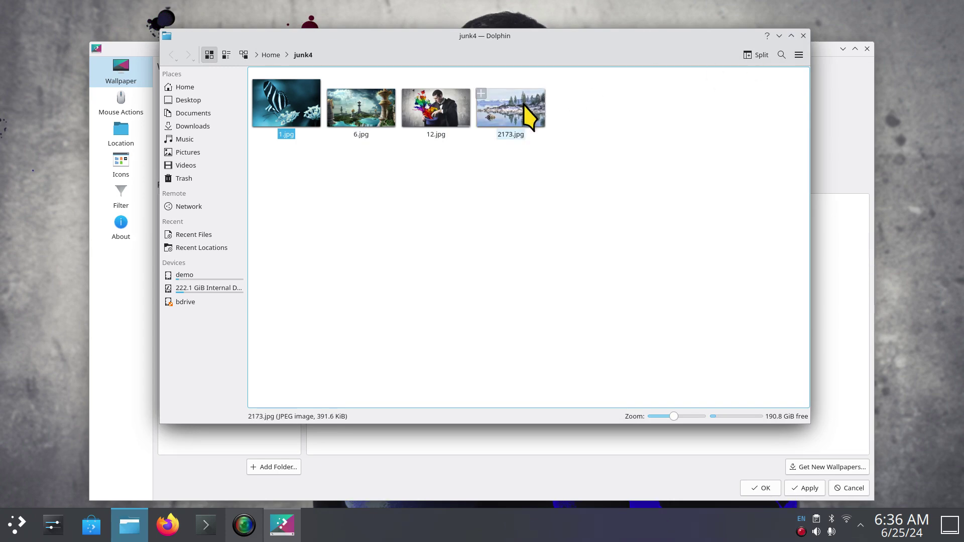
right_click(497, 108)
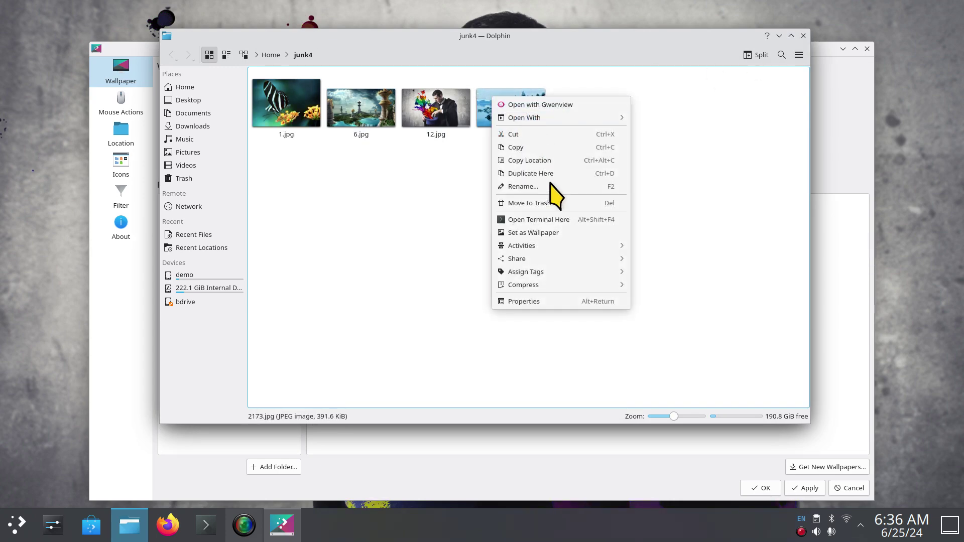
left_click(553, 311)
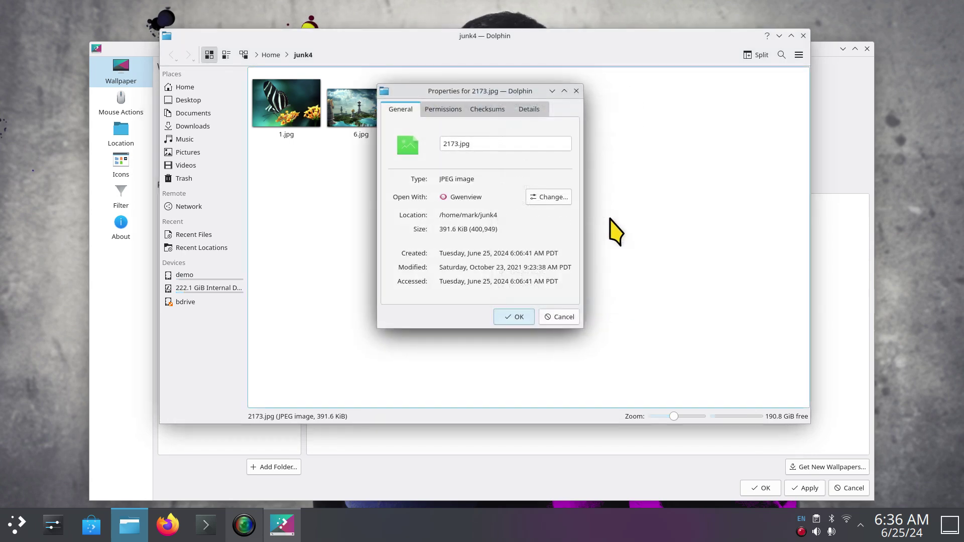
left_click(529, 108)
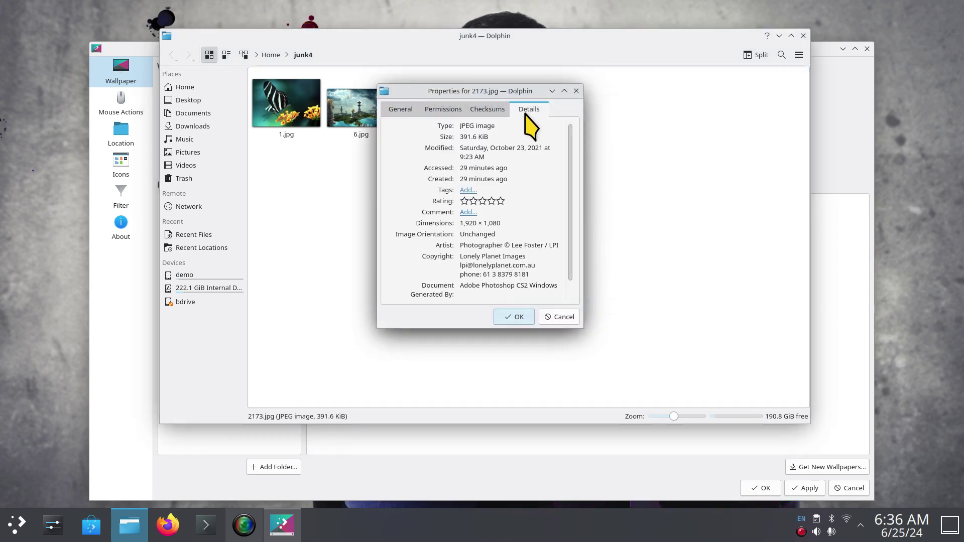
left_click(577, 91)
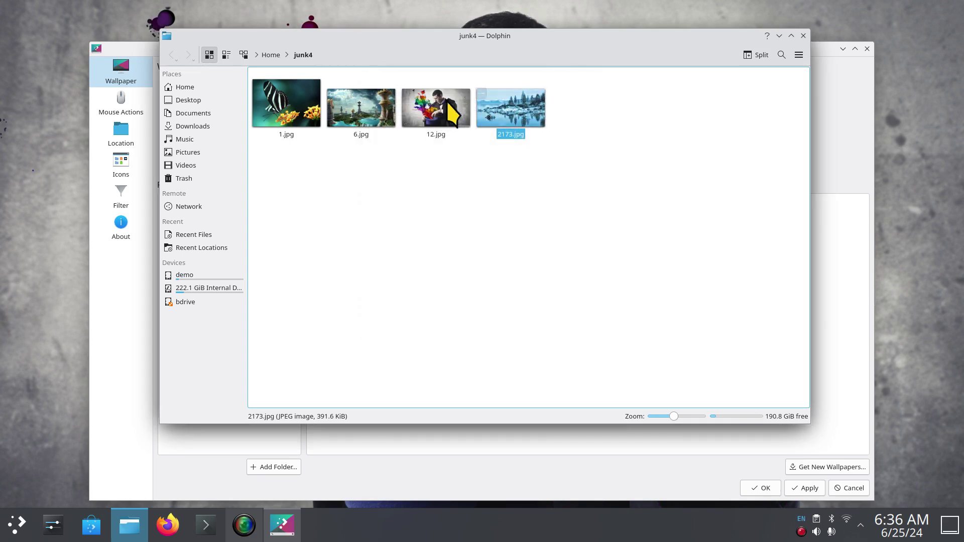
Preview 12.jpg, 6.jpg and 1.jpg in Gwenview, then close Dolphin.
double_click(439, 106)
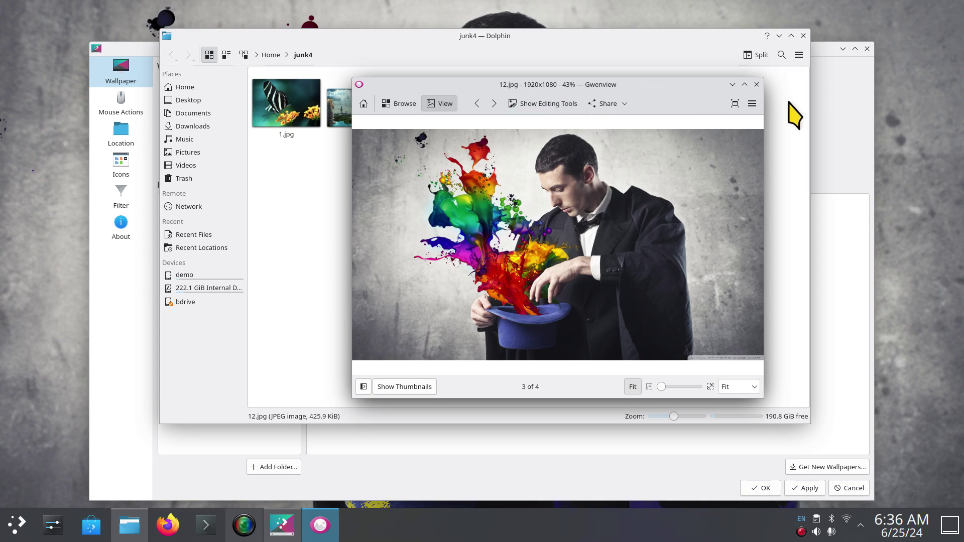
left_click(757, 84)
double_click(361, 106)
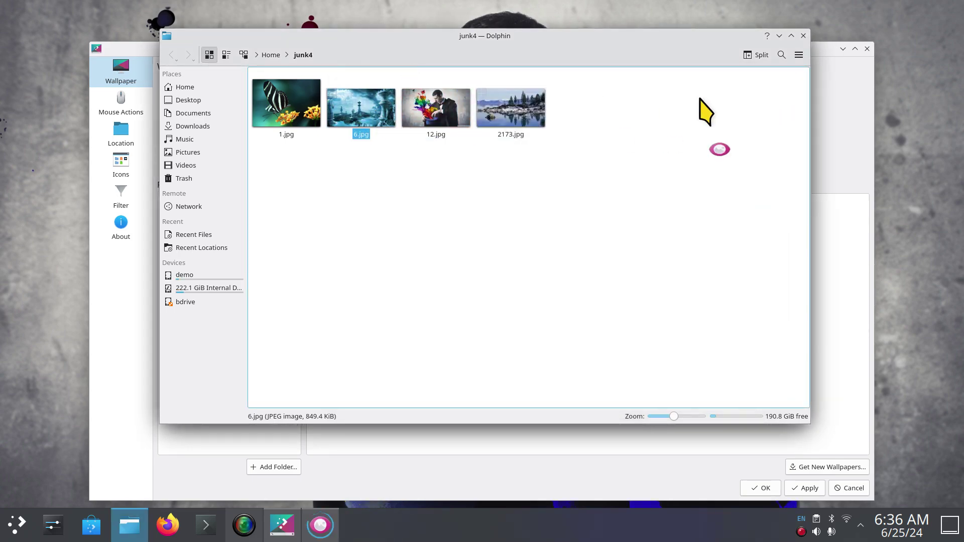
left_click(757, 85)
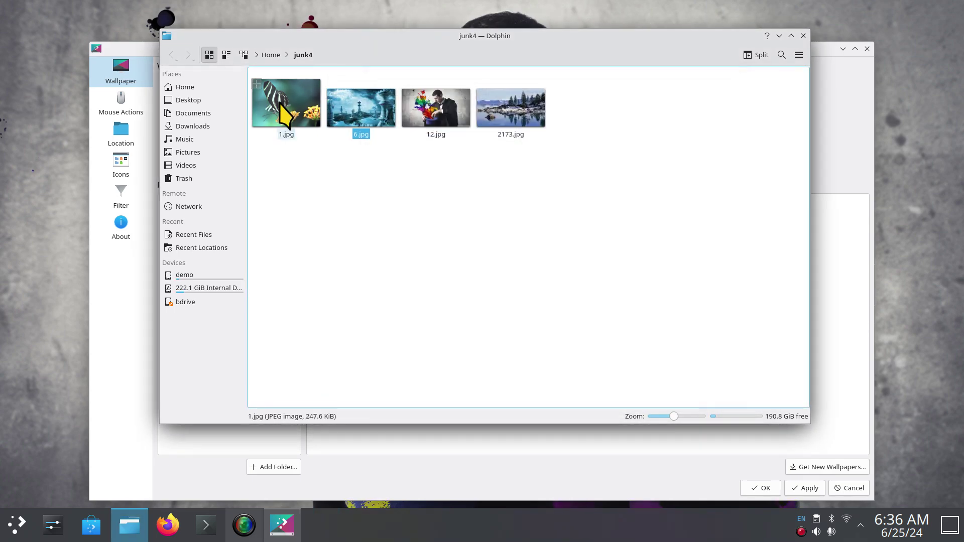
double_click(287, 103)
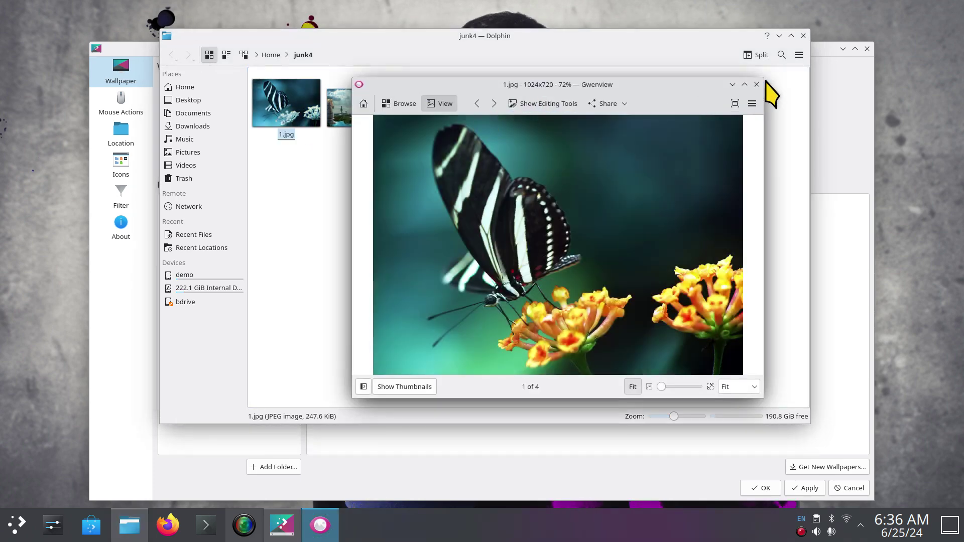
left_click(757, 84)
left_click(803, 36)
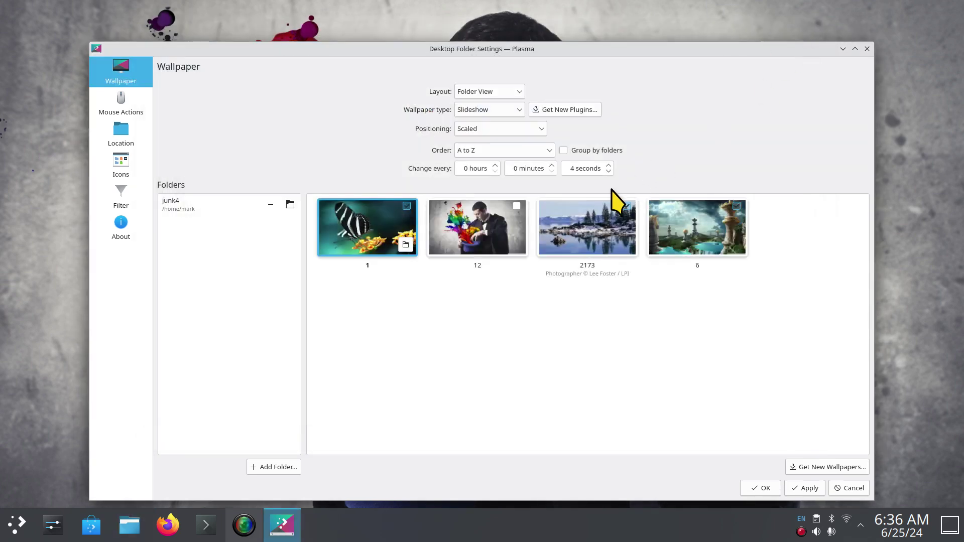
Set the junk4 slideshow to Tiled positioning with a 2-second interval and apply.
left_click(498, 129)
left_click(490, 193)
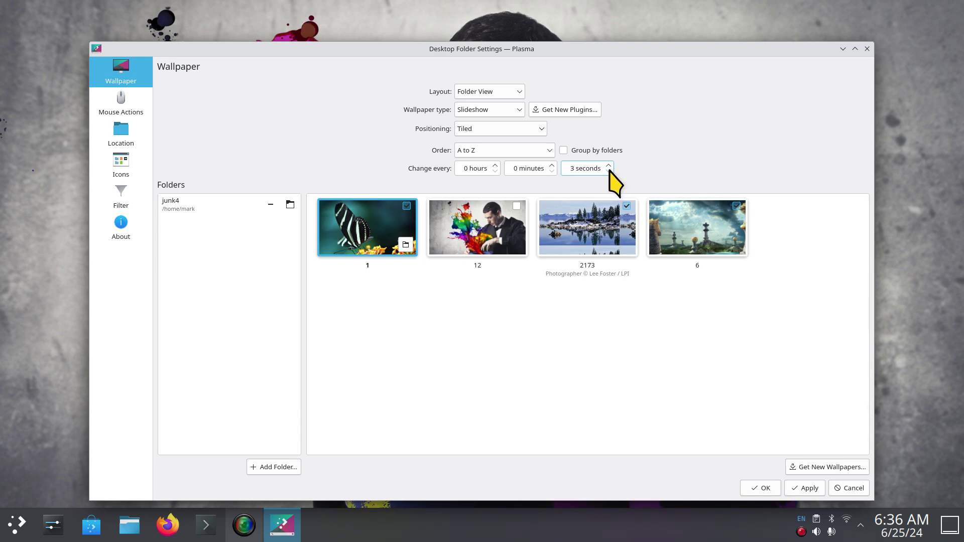
left_click(609, 172)
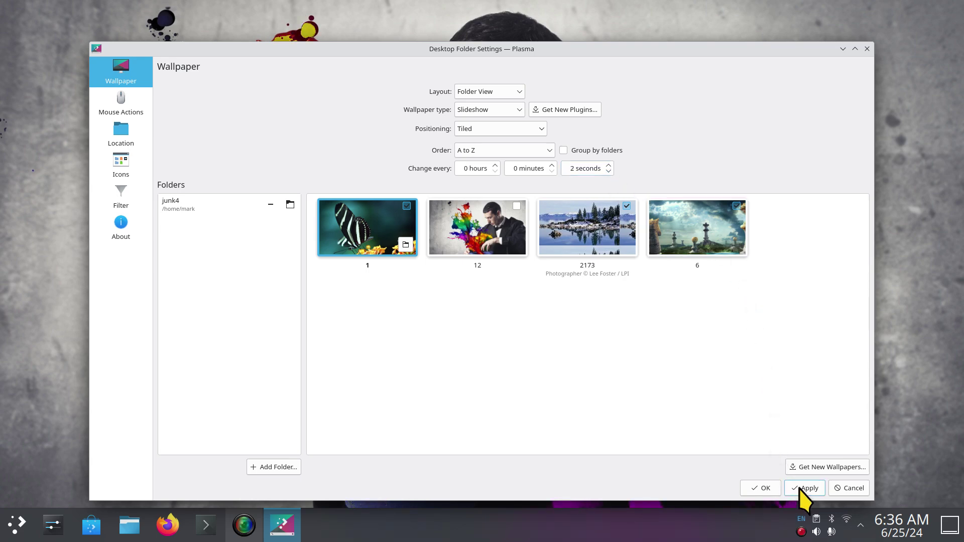
left_click(766, 488)
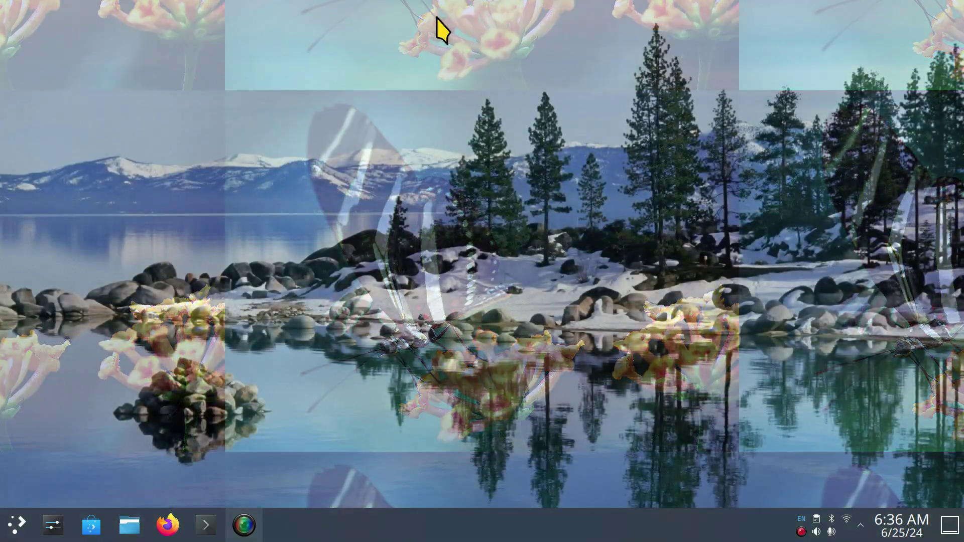
Set wallpaper positioning back to Scaled, apply, and confirm with OK.
right_click(437, 17)
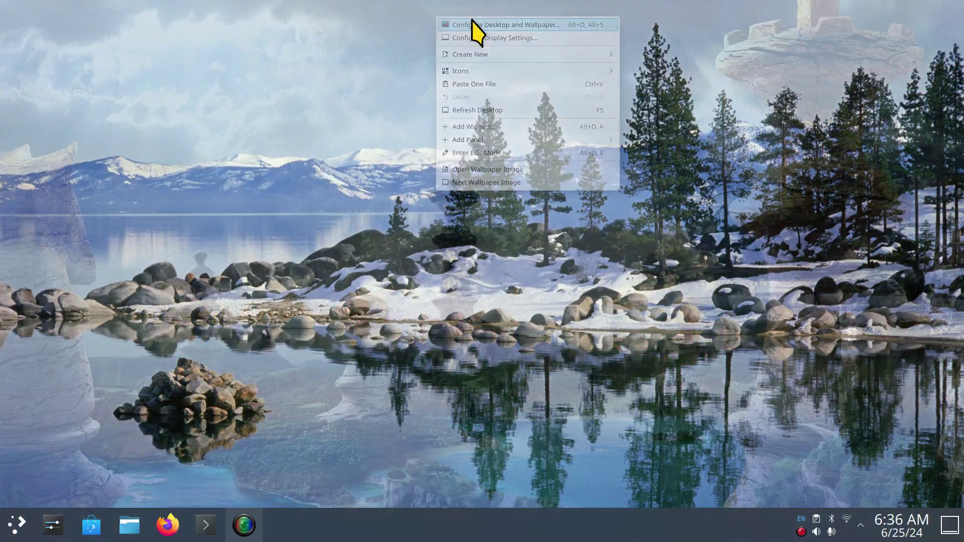
left_click(475, 24)
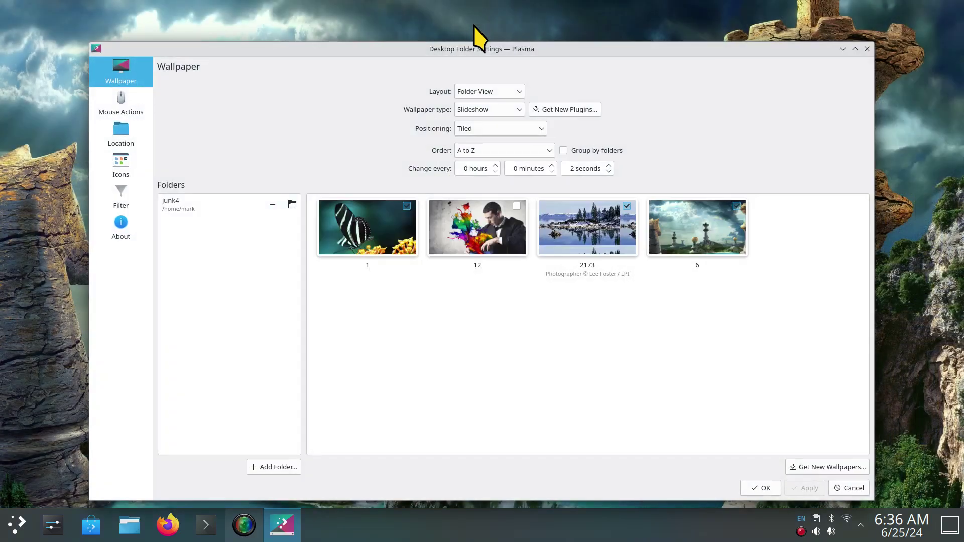
left_click(499, 130)
left_click(499, 159)
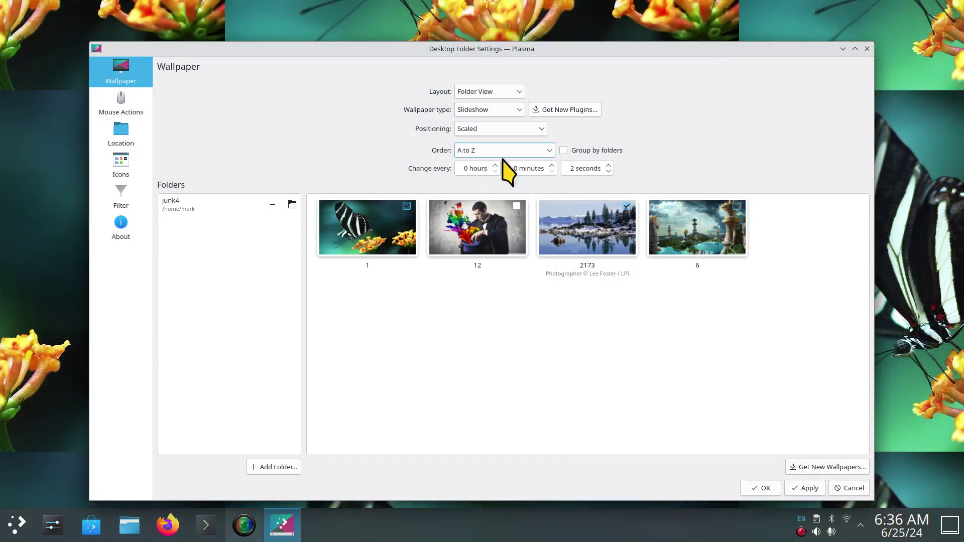
left_click(808, 490)
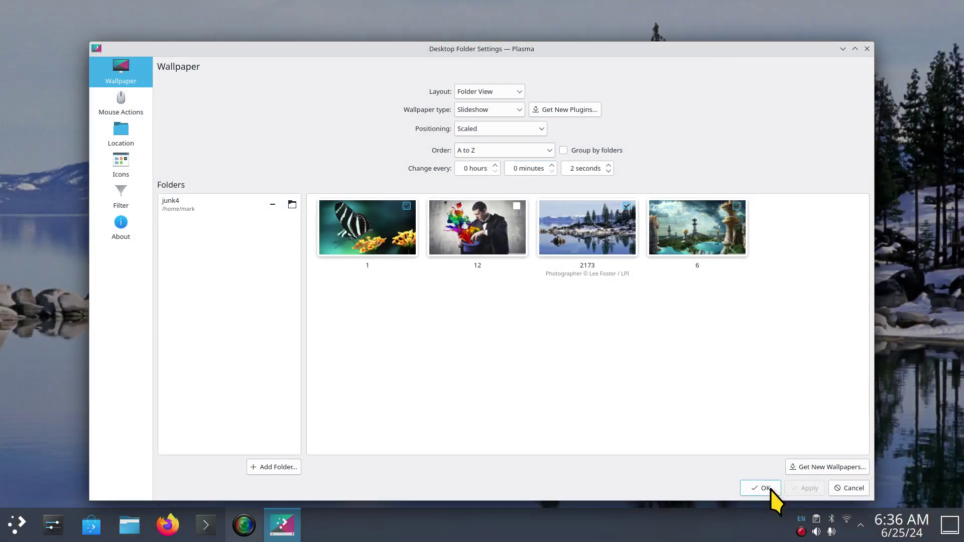
left_click(771, 490)
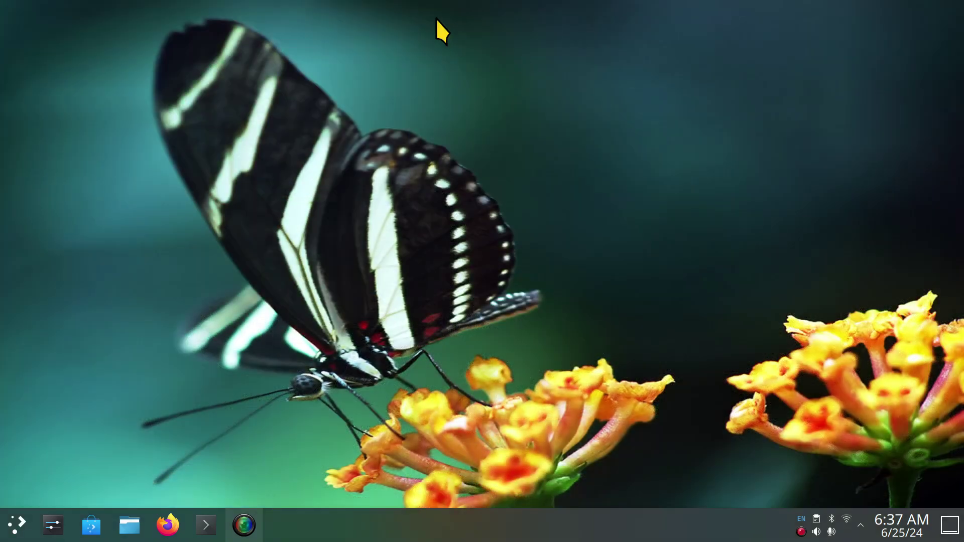
Replace the junk4 slideshow folder with the Pictures folder.
right_click(436, 18)
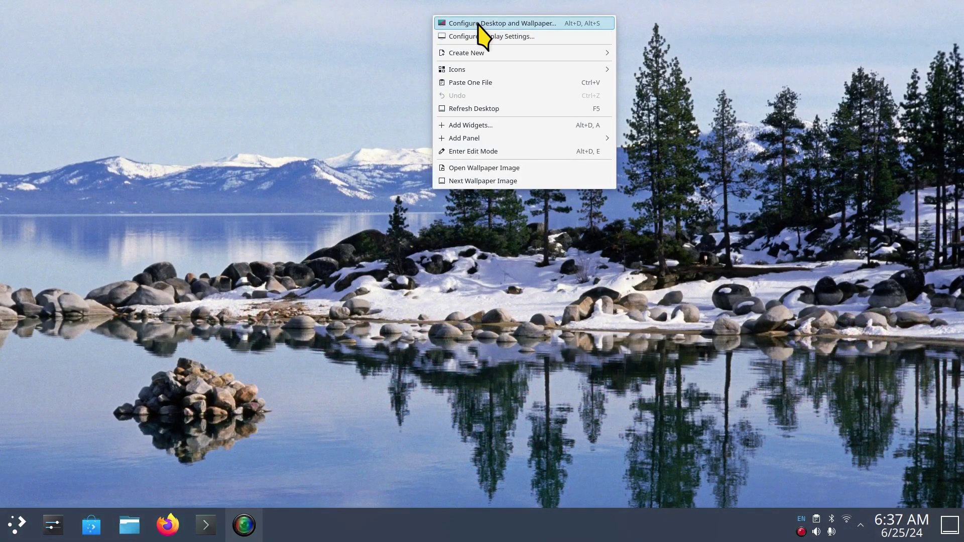
left_click(479, 23)
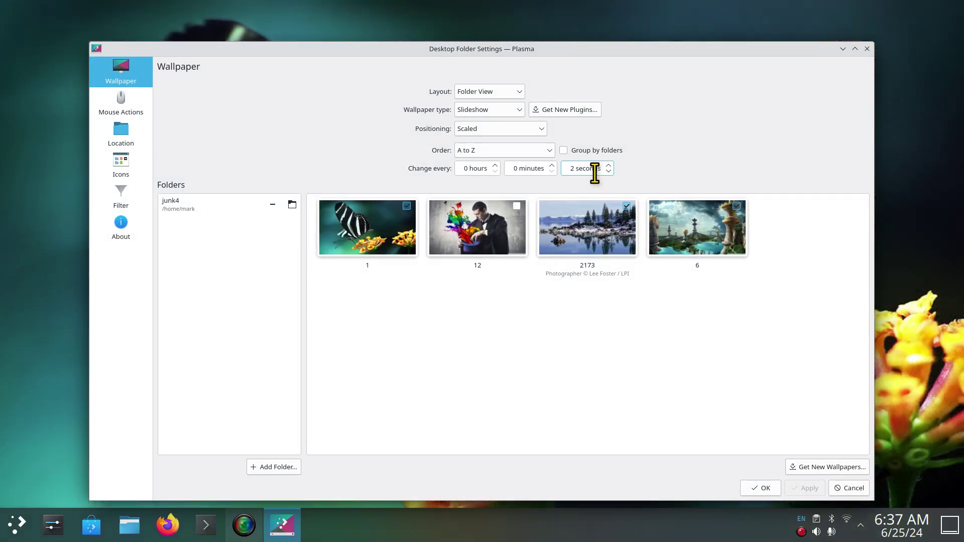
left_click(272, 204)
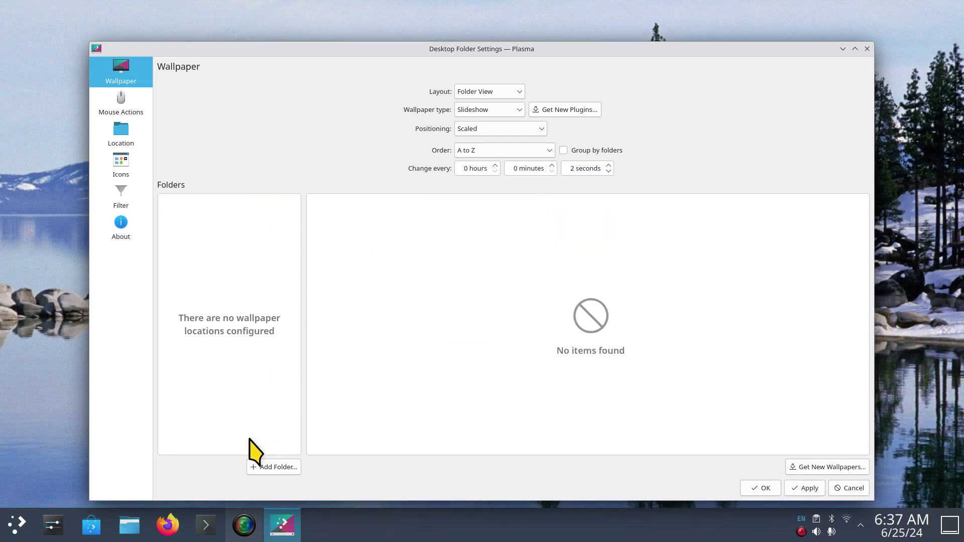
left_click(272, 468)
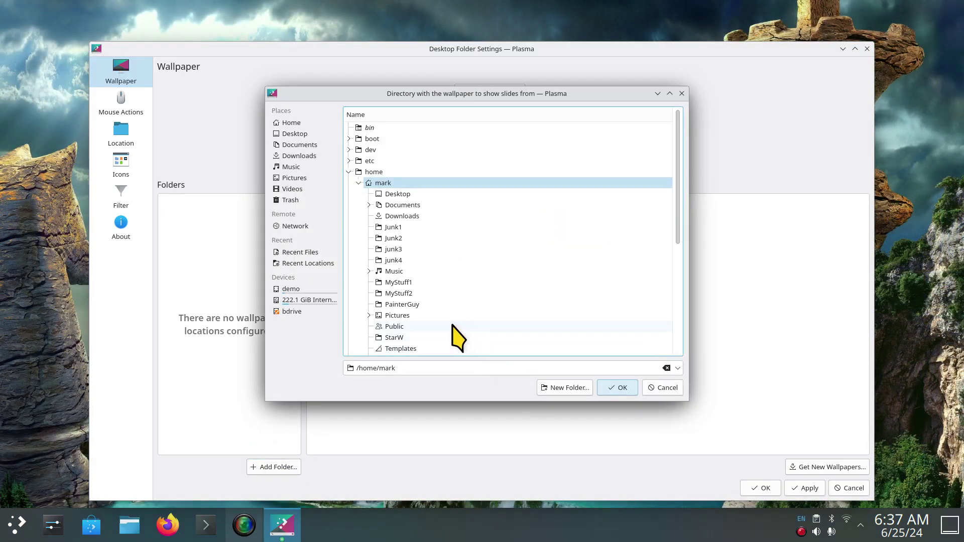
left_click(397, 315)
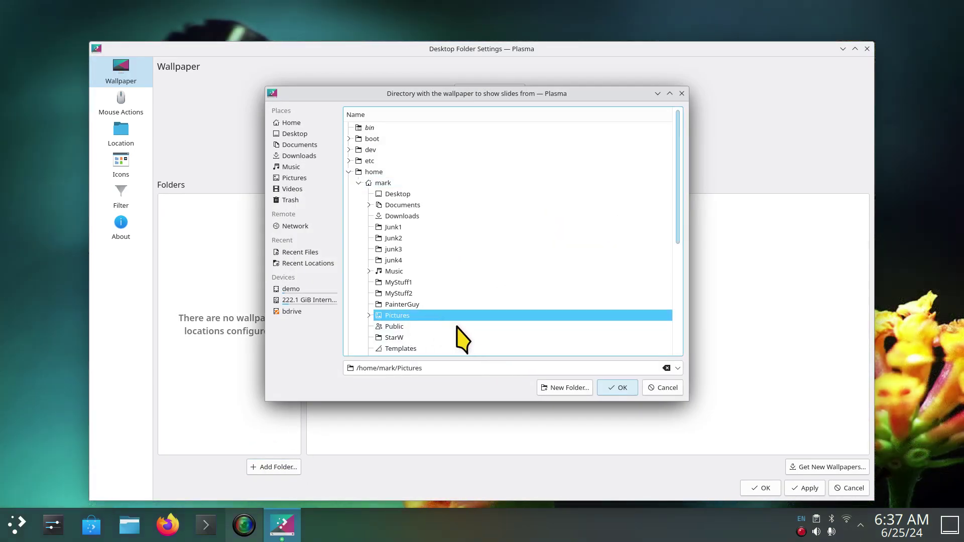
left_click(622, 387)
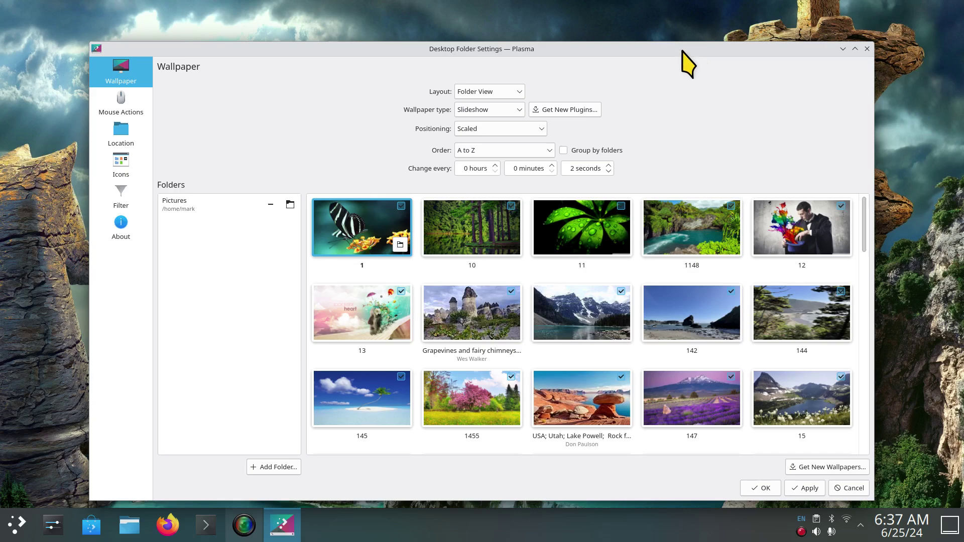
Raise the slide interval from 2 to 4 seconds and apply.
left_click_drag(687, 62, 738, 29)
left_click(861, 455)
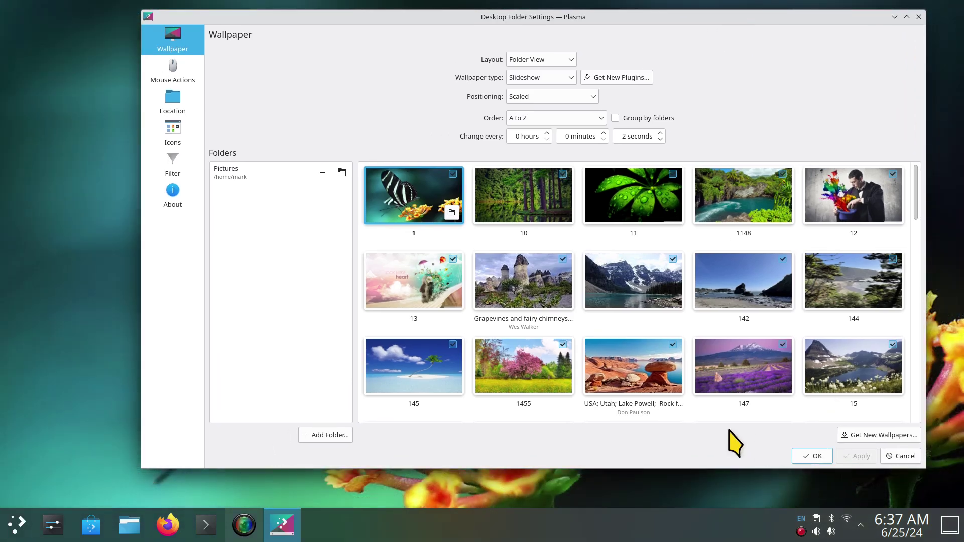
left_click(660, 133)
left_click(661, 132)
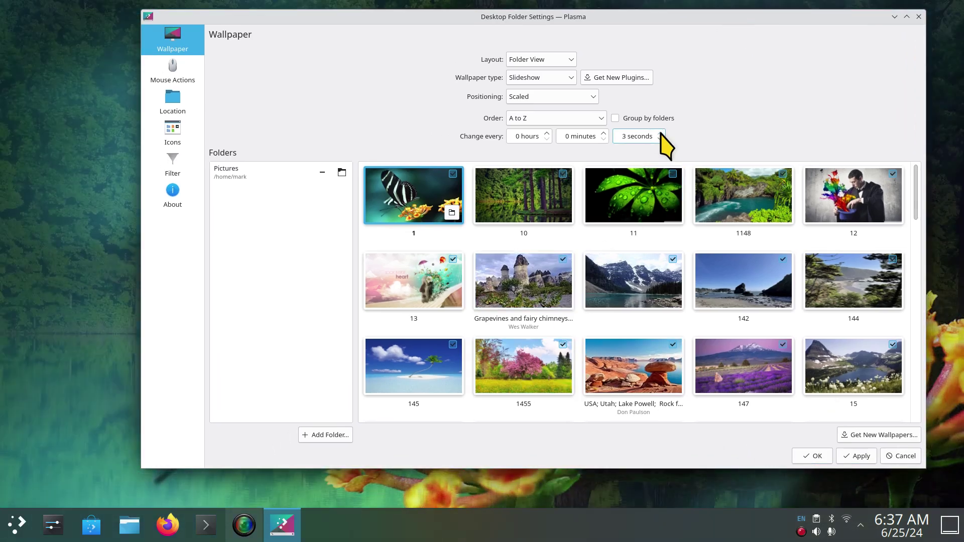
left_click(856, 456)
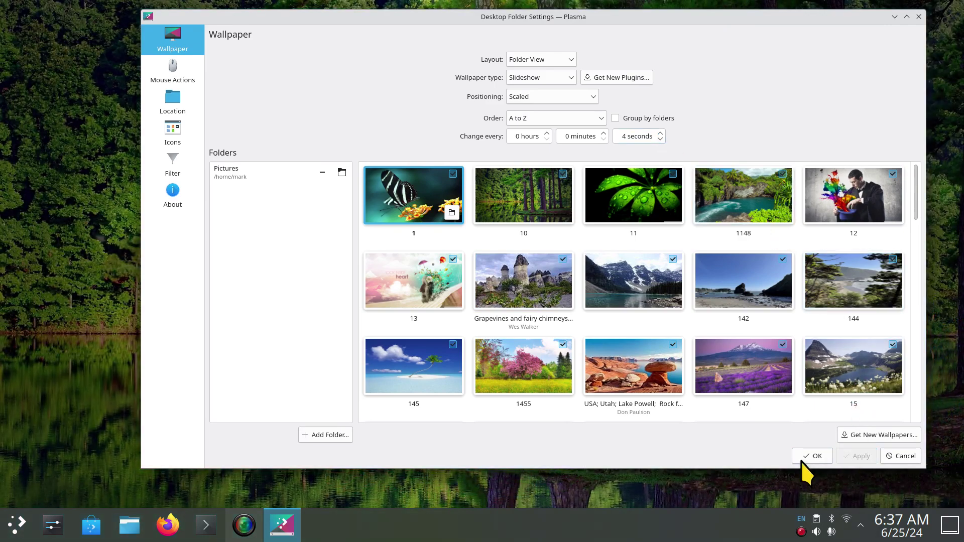
Browse Pictures/walp in Dolphin, then close the file manager.
left_click(130, 527)
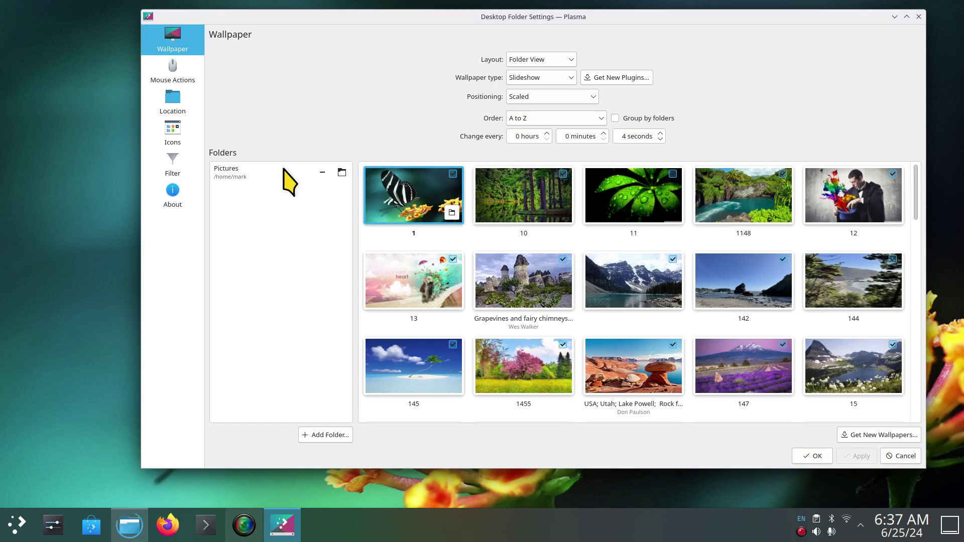
left_click(188, 153)
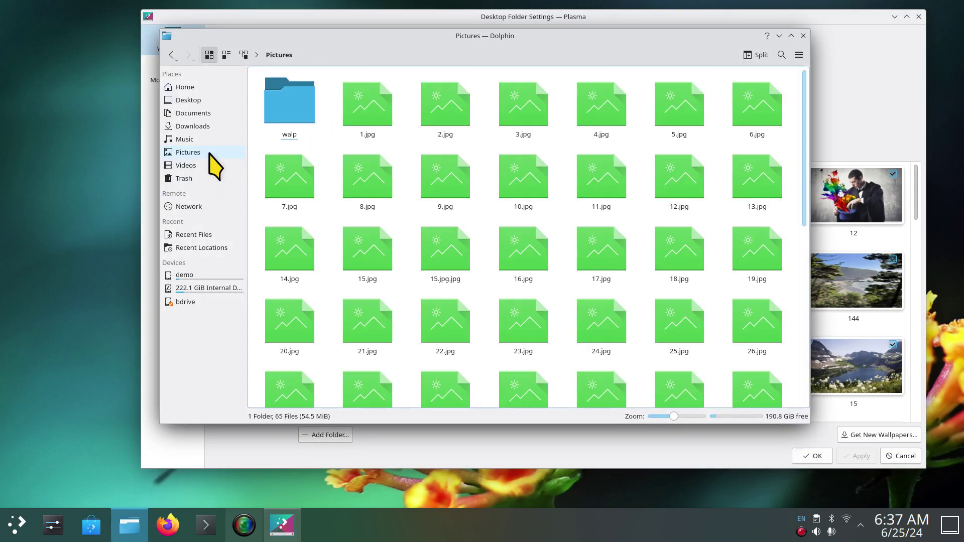
double_click(290, 106)
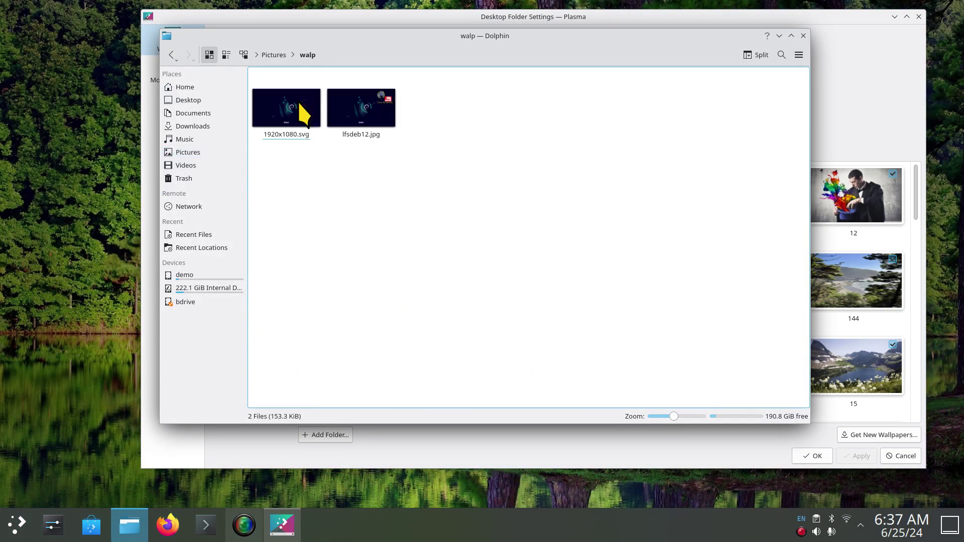
left_click(804, 36)
scroll(727, 222, "down", 2)
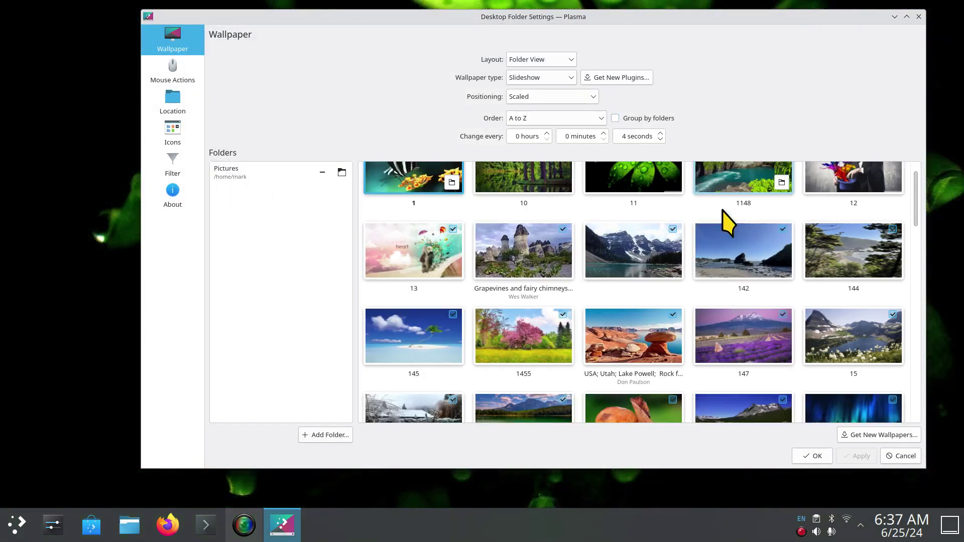
scroll(728, 223, "down", 3)
scroll(727, 222, "down", 3)
scroll(727, 222, "down", 3)
scroll(727, 222, "down", 2)
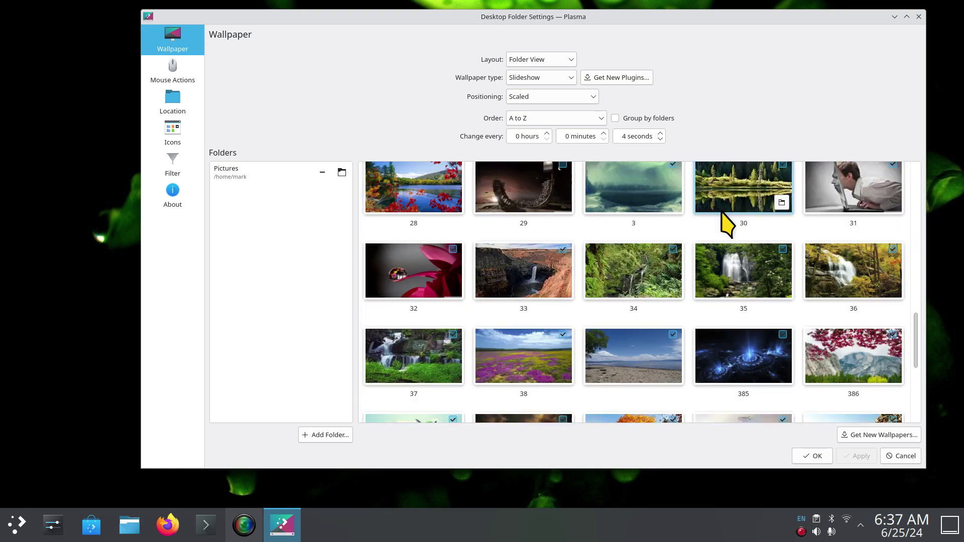
scroll(726, 222, "down", 3)
scroll(727, 222, "down", 3)
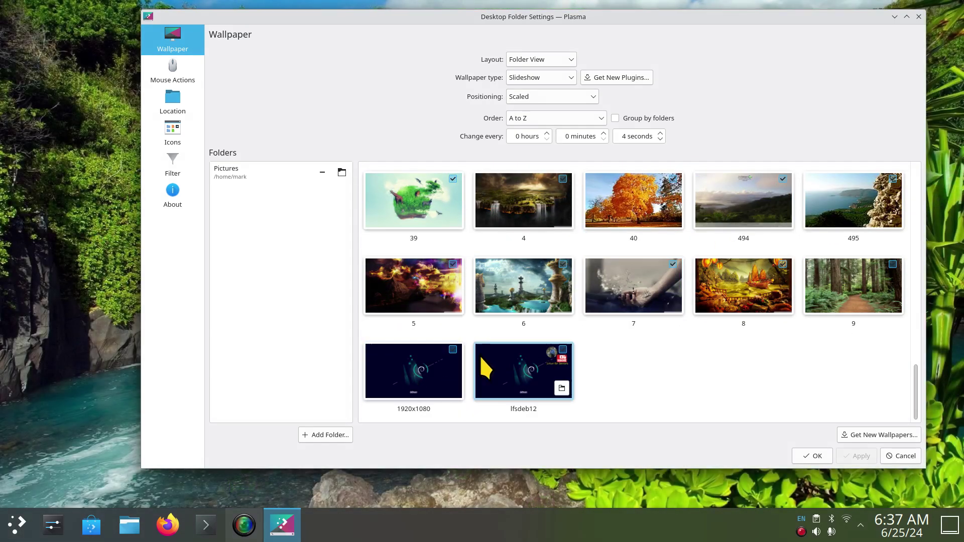
scroll(709, 340, "up", 3)
scroll(708, 339, "up", 3)
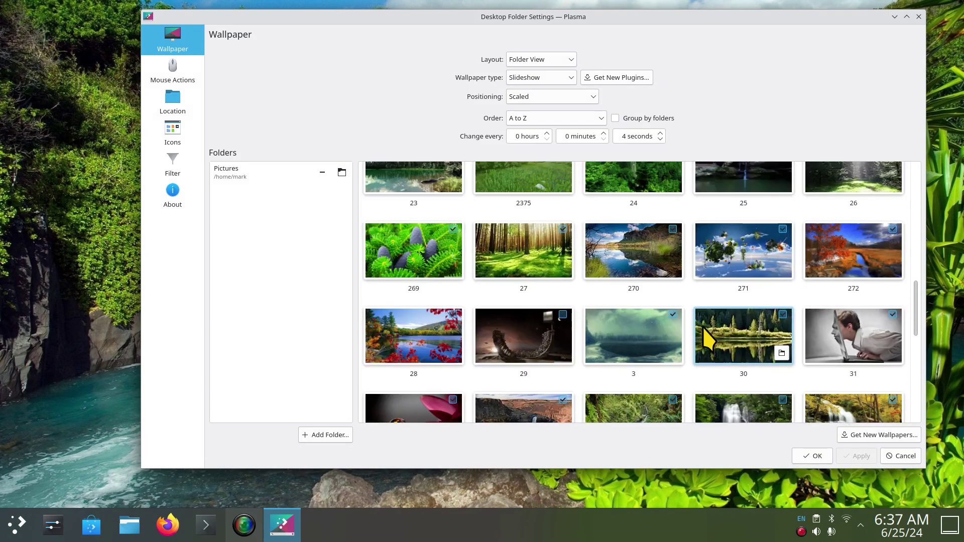
scroll(708, 339, "up", 3)
scroll(708, 339, "up", 2)
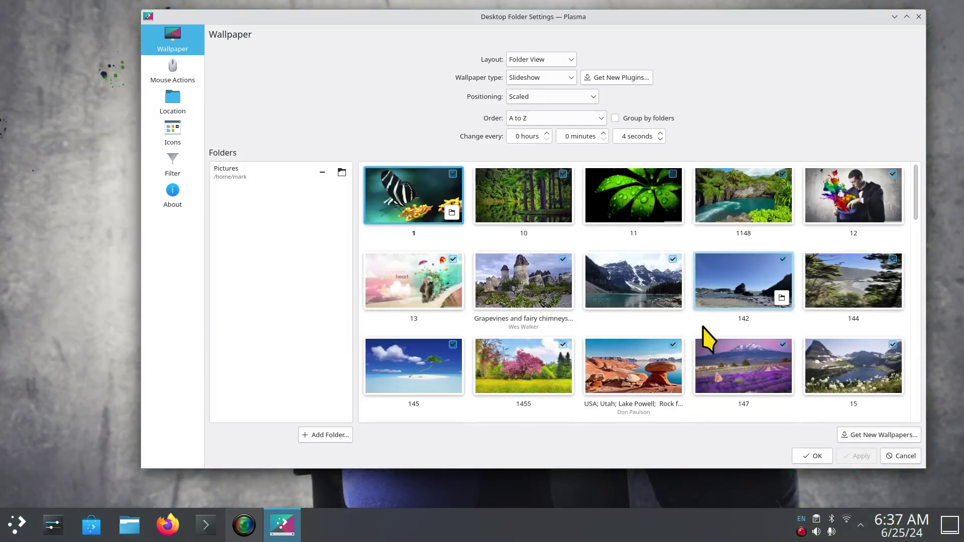
Include image 13, set slide order to Random, then apply and close.
left_click(453, 261)
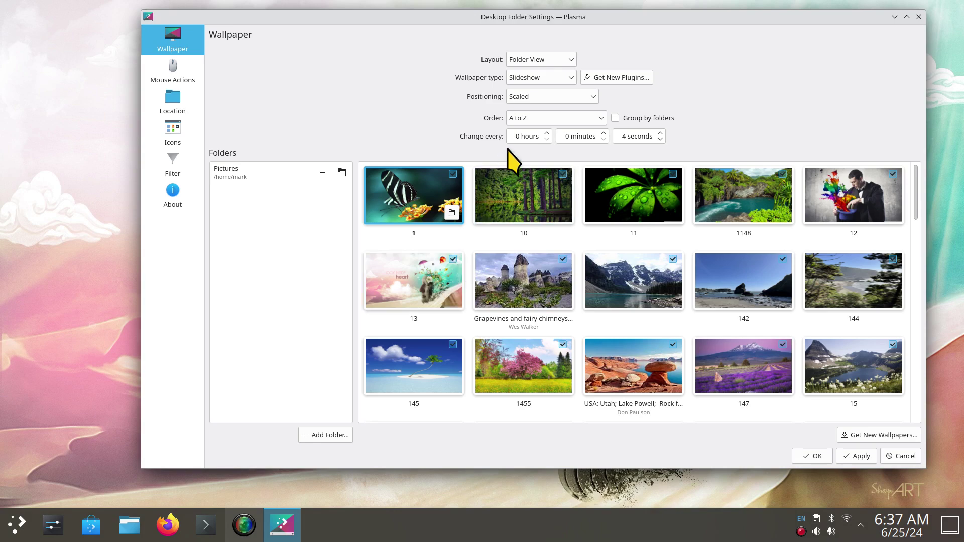
left_click(556, 118)
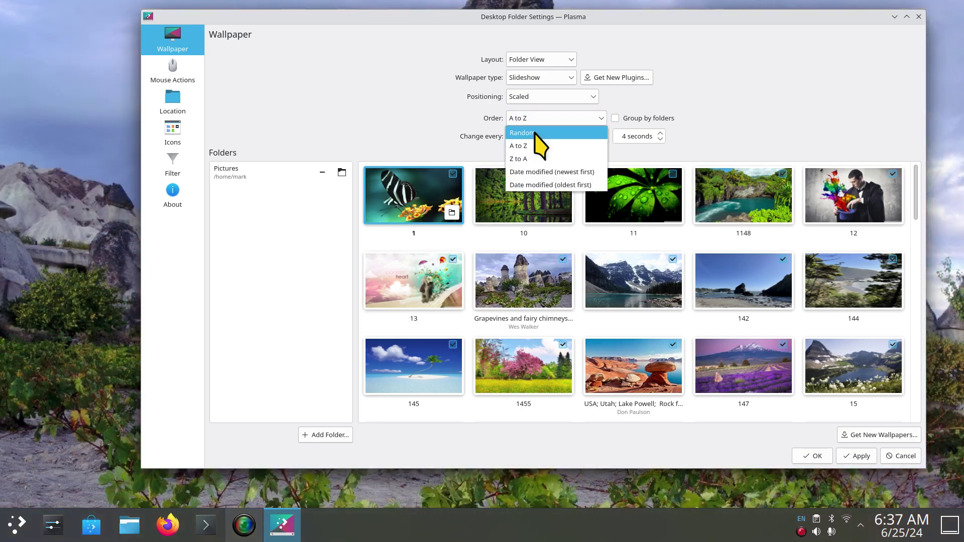
left_click(525, 133)
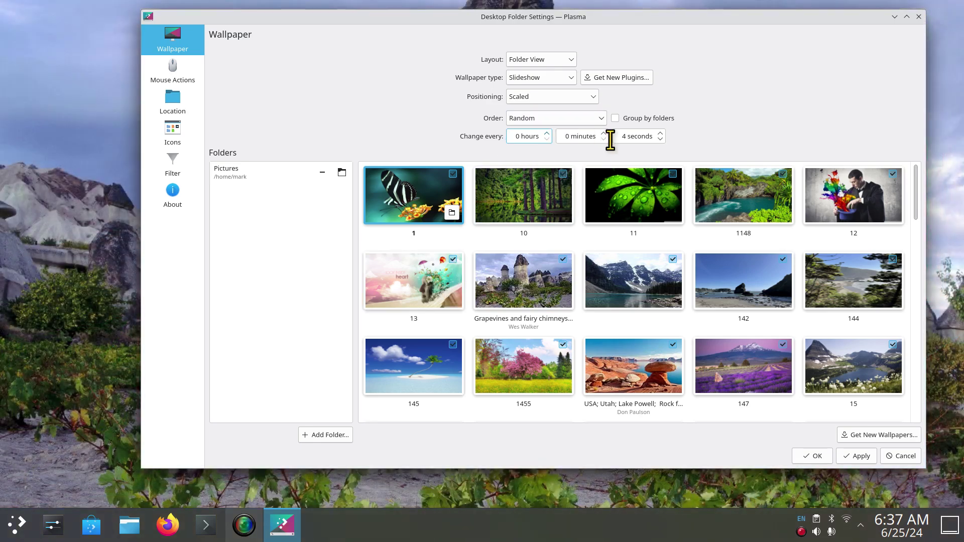
left_click(859, 455)
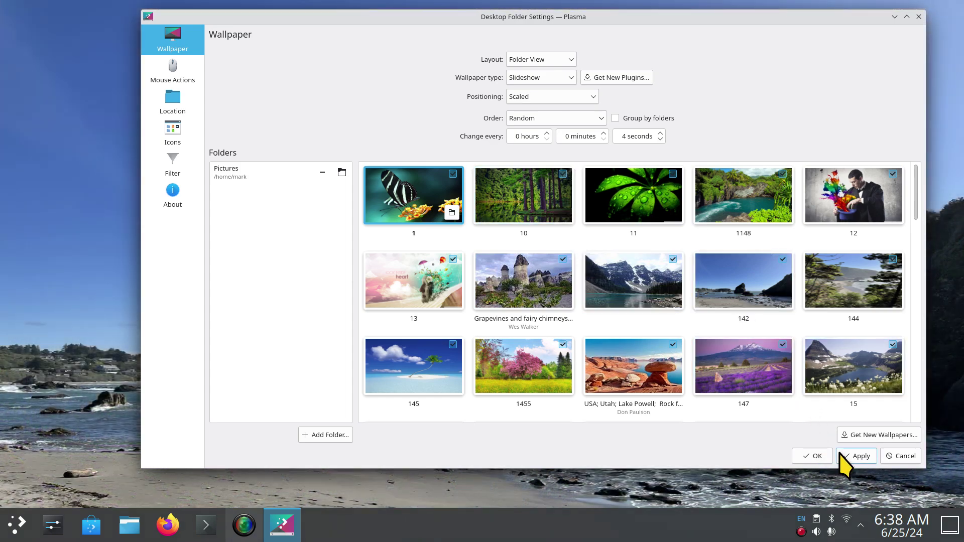
left_click(845, 456)
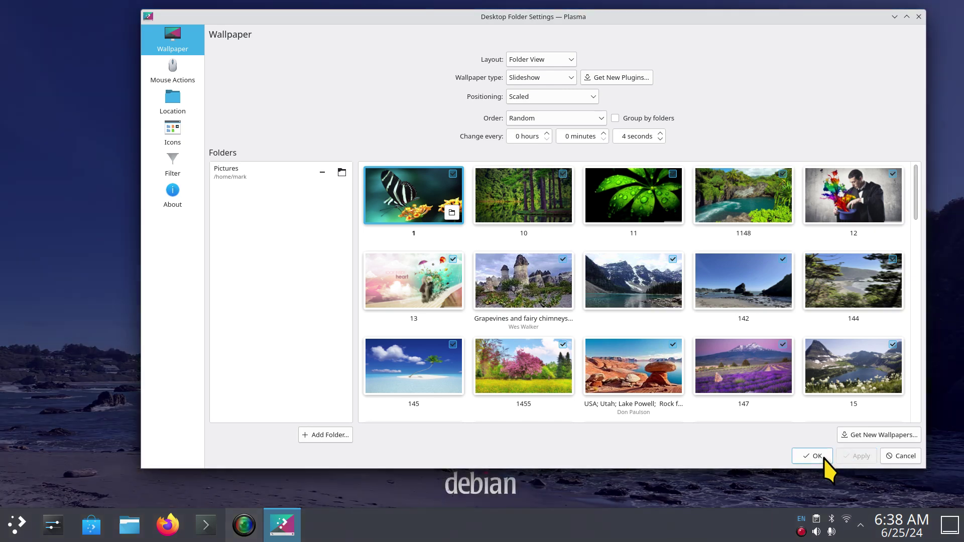
left_click(813, 456)
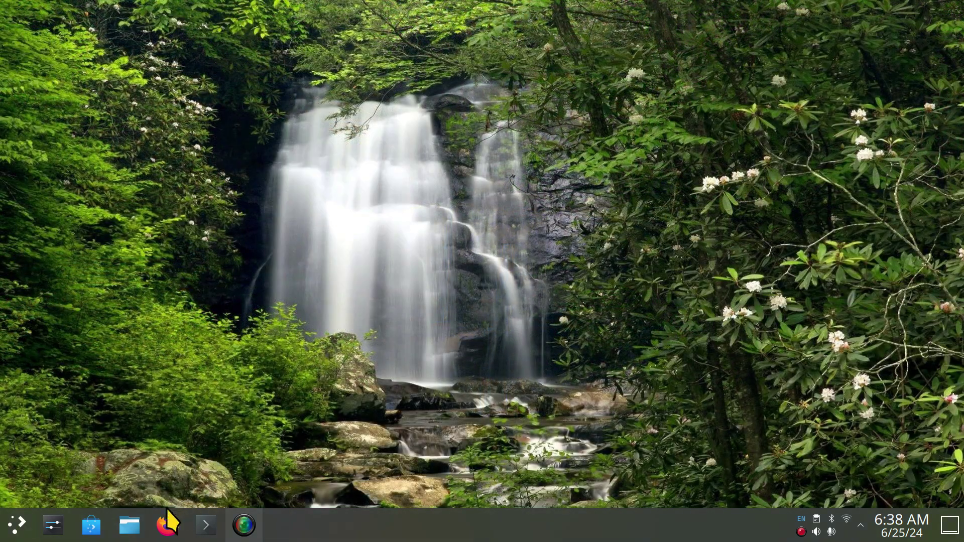
left_click(128, 525)
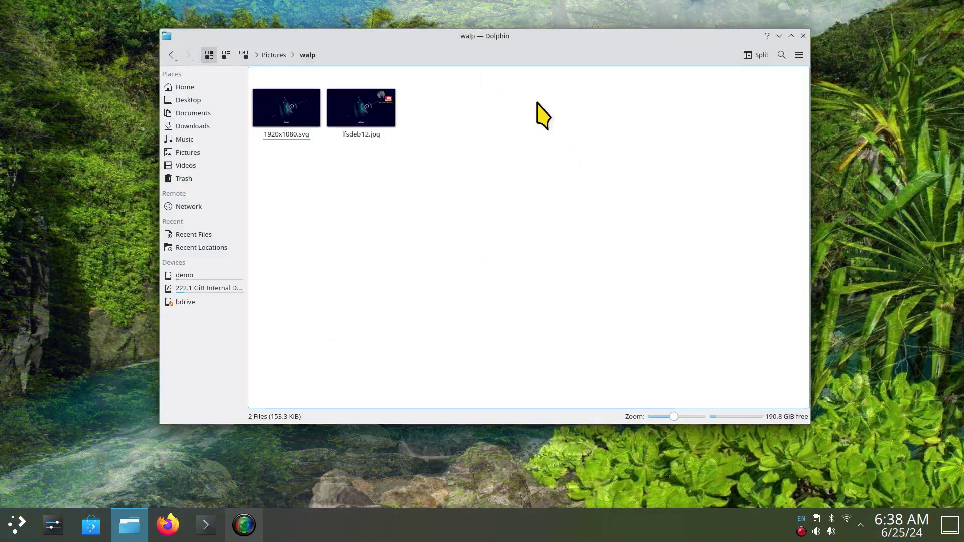
left_click(193, 113)
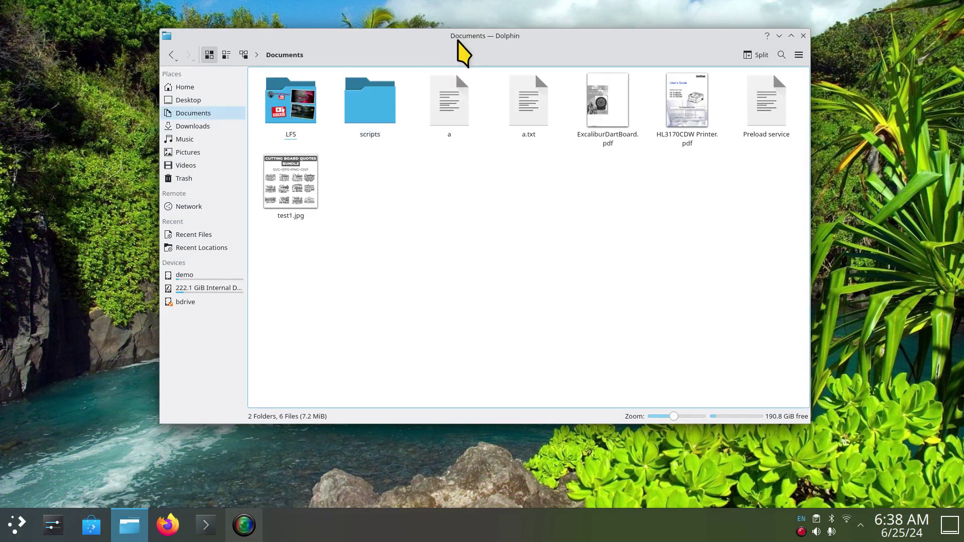
left_click_drag(461, 52, 516, 79)
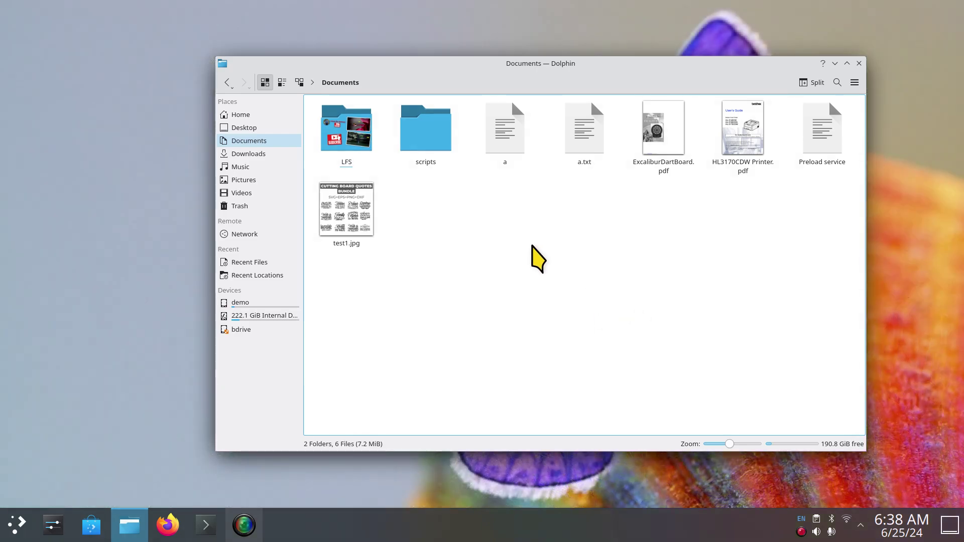
key("ctrl+plus")
key("ctrl+minus")
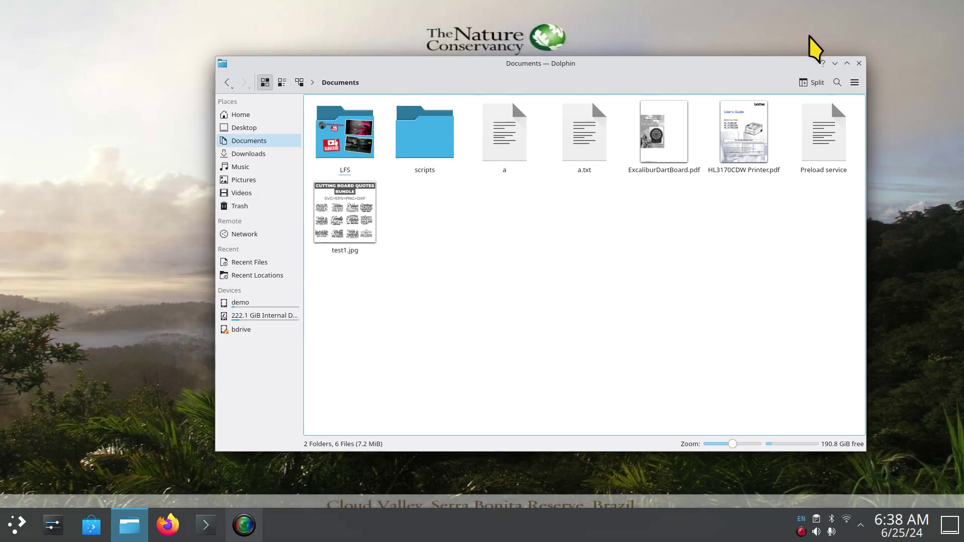
left_click(858, 63)
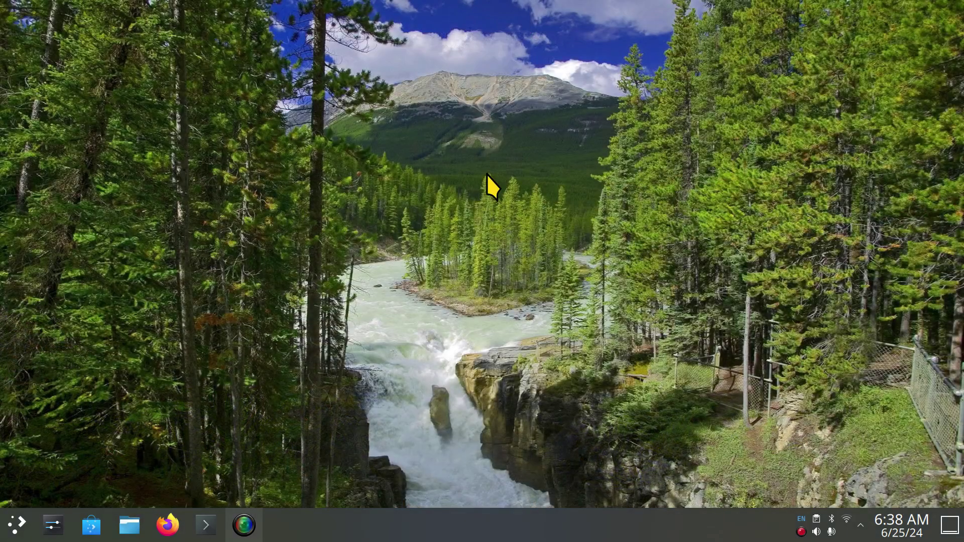
Reopen the wallpaper settings and keep the slide order on Random.
right_click(430, 47)
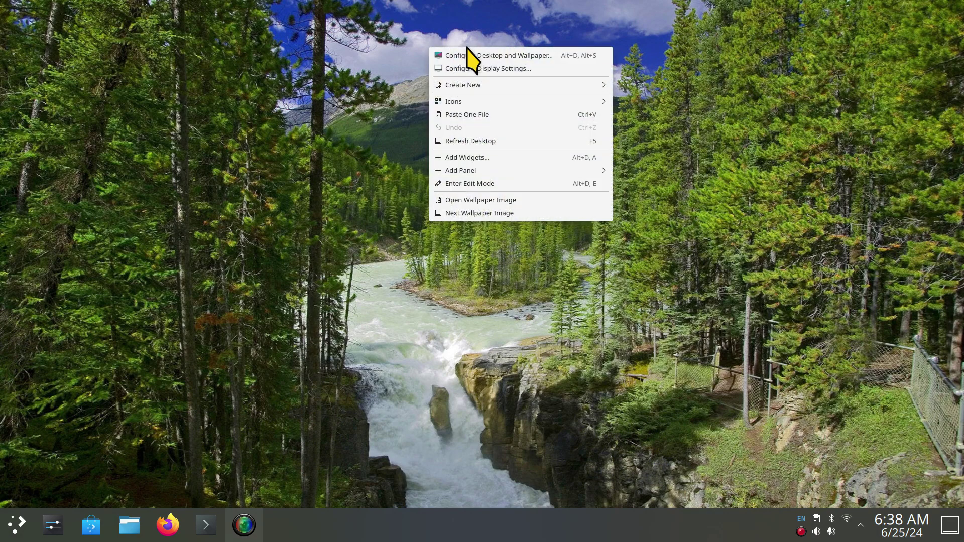
left_click(494, 59)
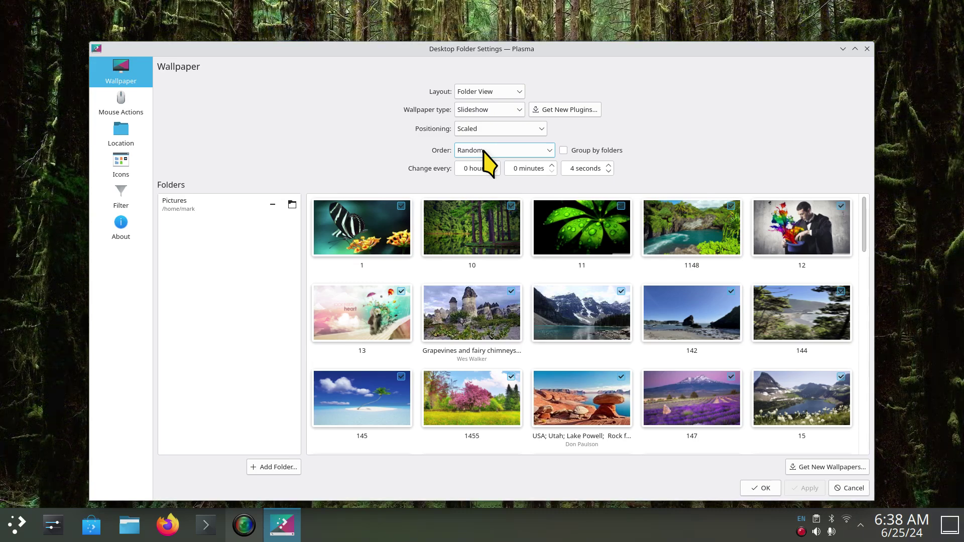
left_click(493, 150)
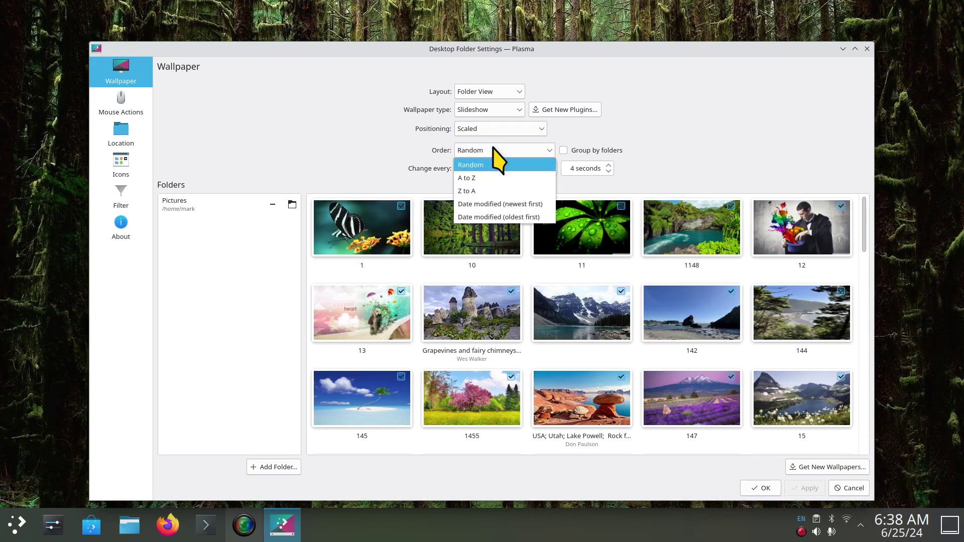
left_click(497, 164)
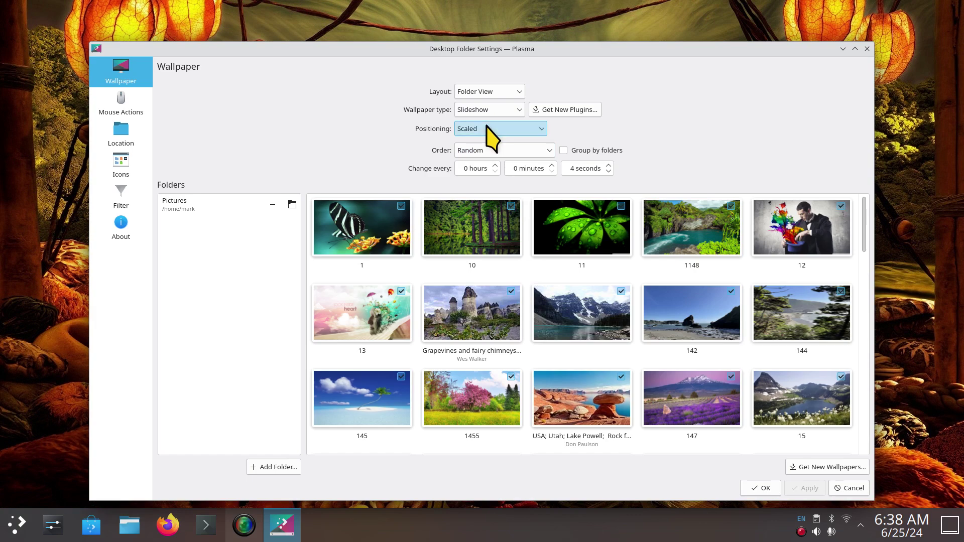
Tile the wallpaper, save and close, then bring up the desktop menu again.
left_click(491, 129)
left_click(483, 197)
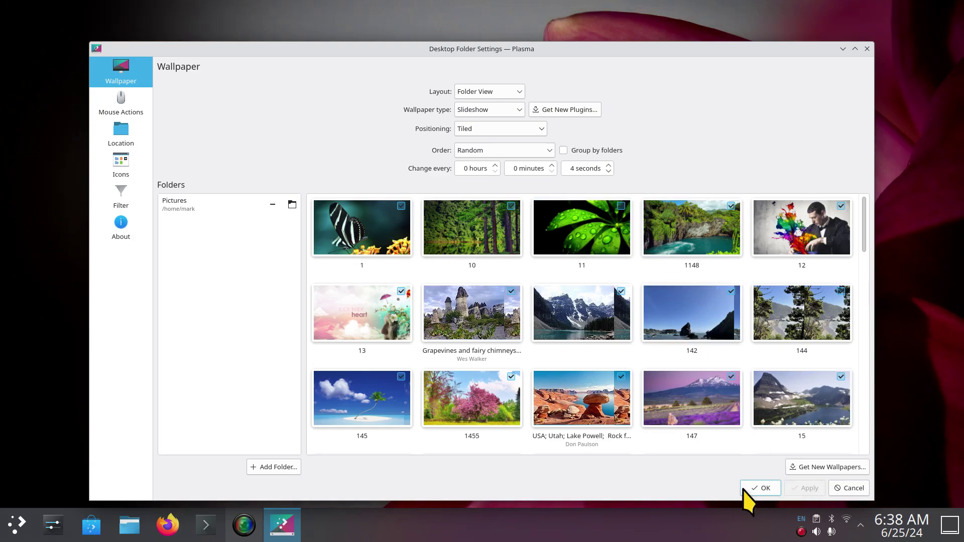
left_click(757, 488)
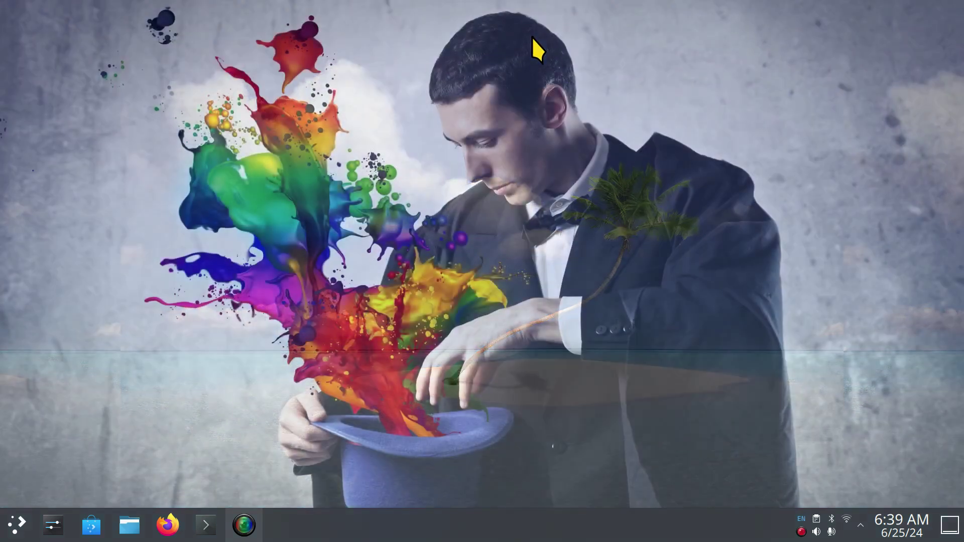
right_click(535, 38)
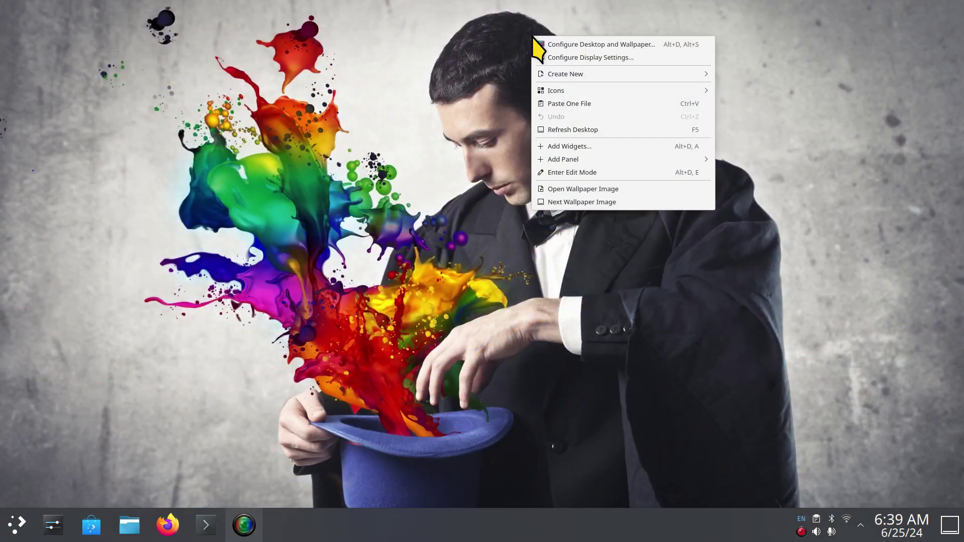
Apply Centered wallpaper positioning and close the settings to view it.
left_click(584, 45)
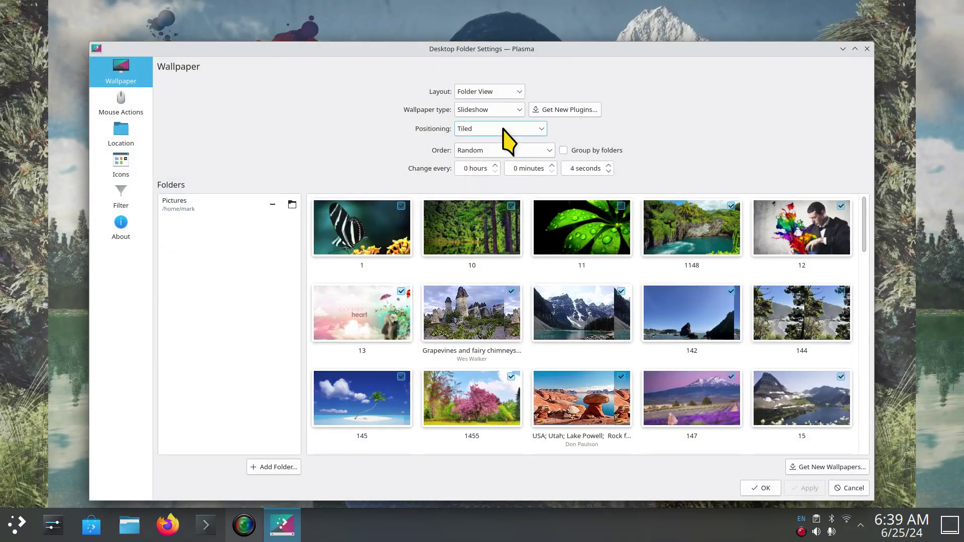
left_click(498, 129)
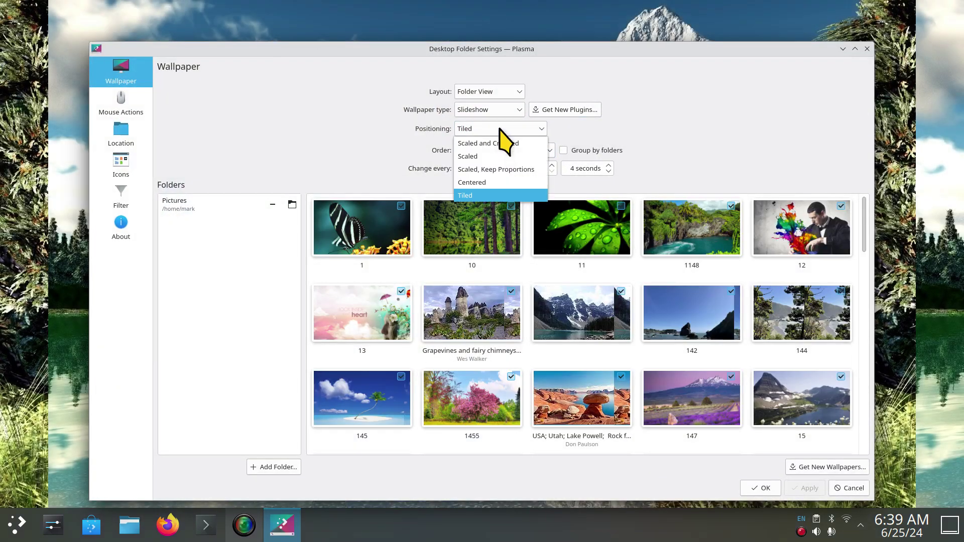
left_click(482, 183)
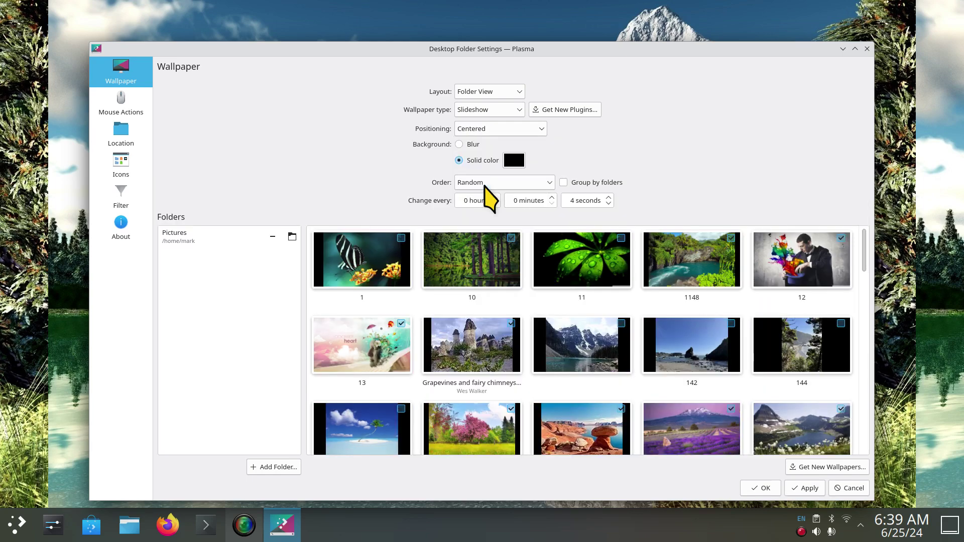
left_click(804, 488)
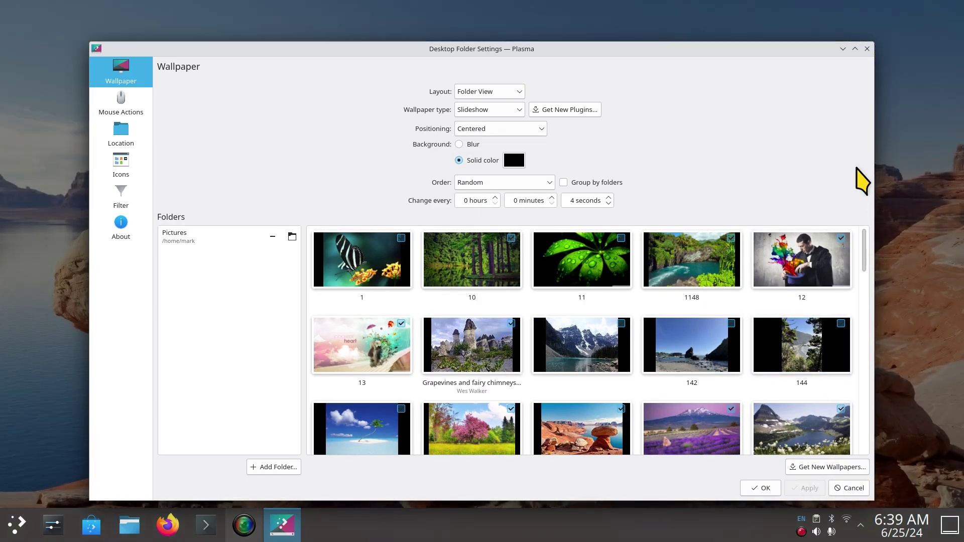
left_click(868, 50)
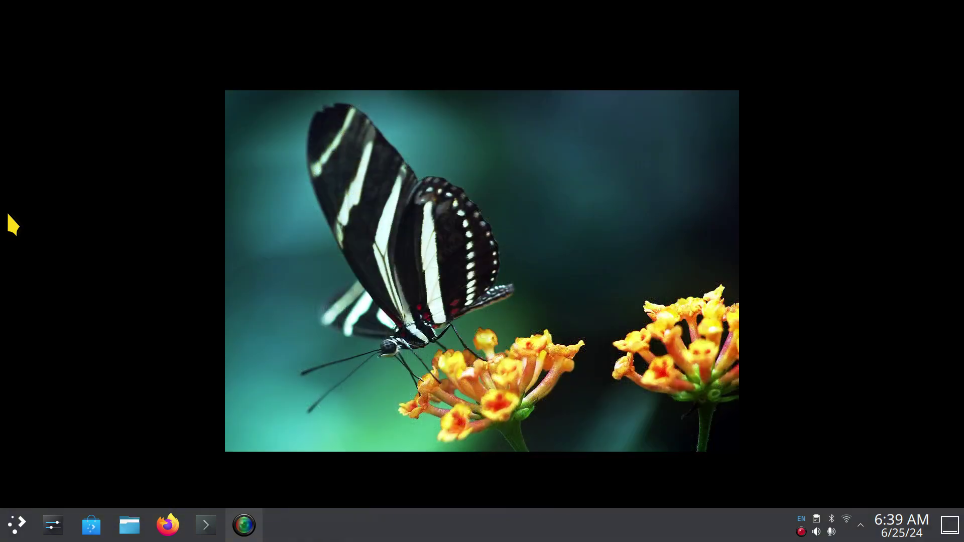
Reopen the wallpaper settings and switch positioning to Scaled.
right_click(514, 24)
left_click(542, 34)
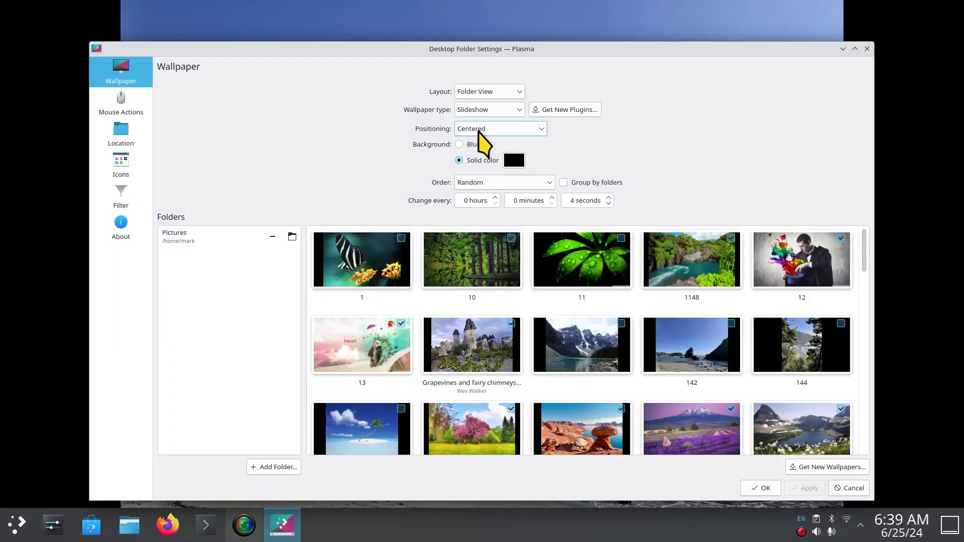
left_click(500, 129)
left_click(483, 154)
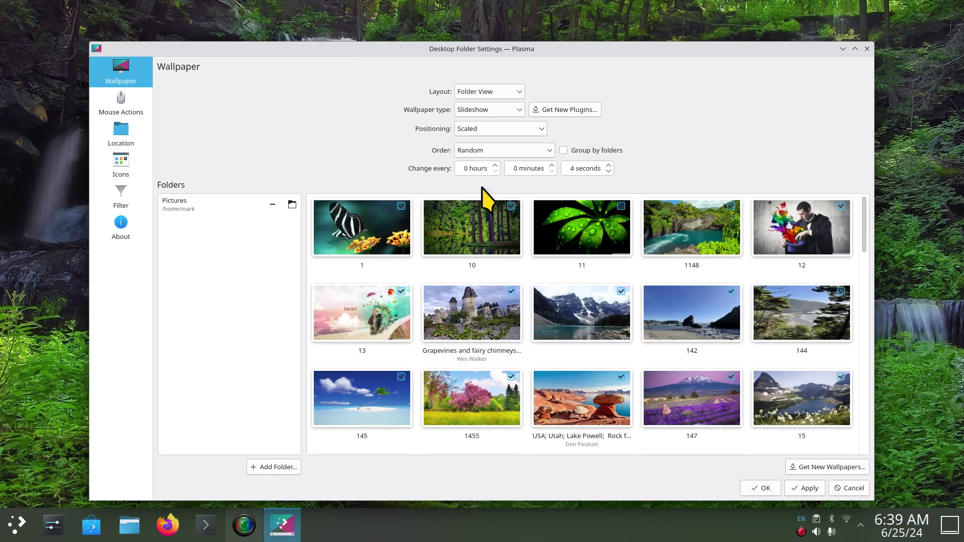
Switch the wallpaper type to Image, delete wallpaper 12, and apply.
left_click(488, 111)
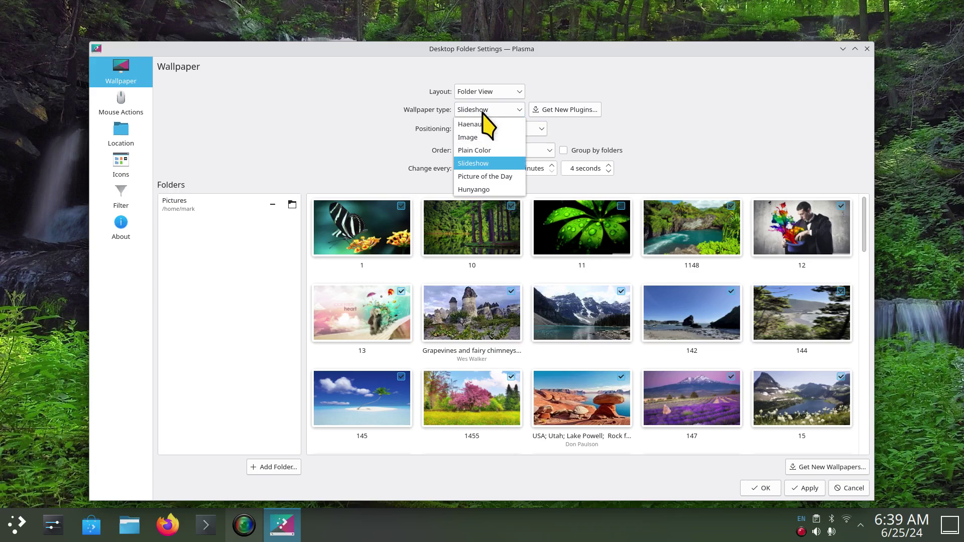
left_click(479, 137)
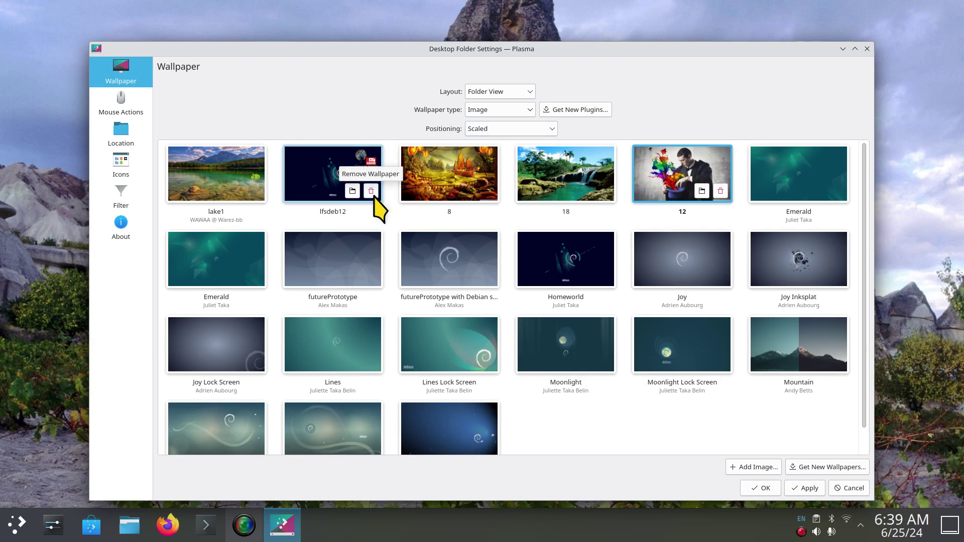
mouse_move(682, 174)
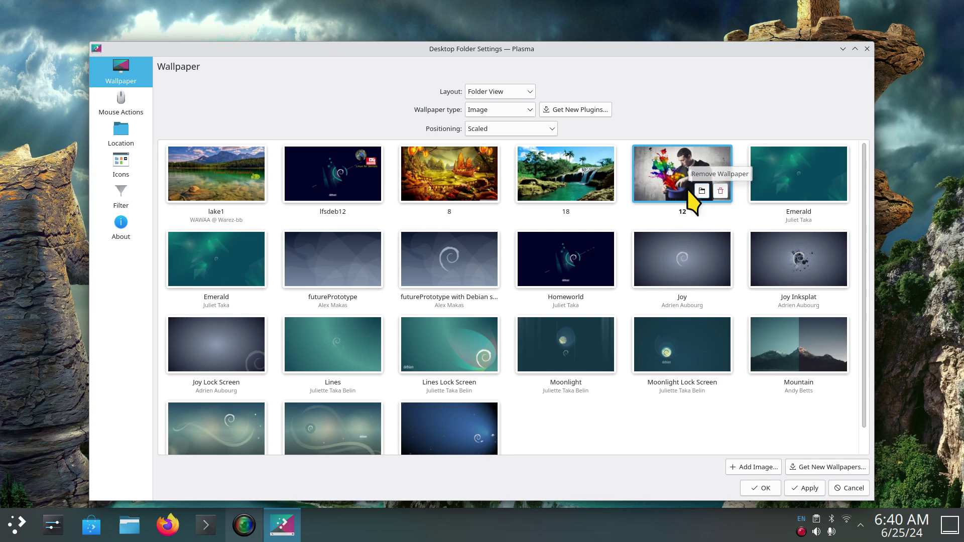
left_click(721, 191)
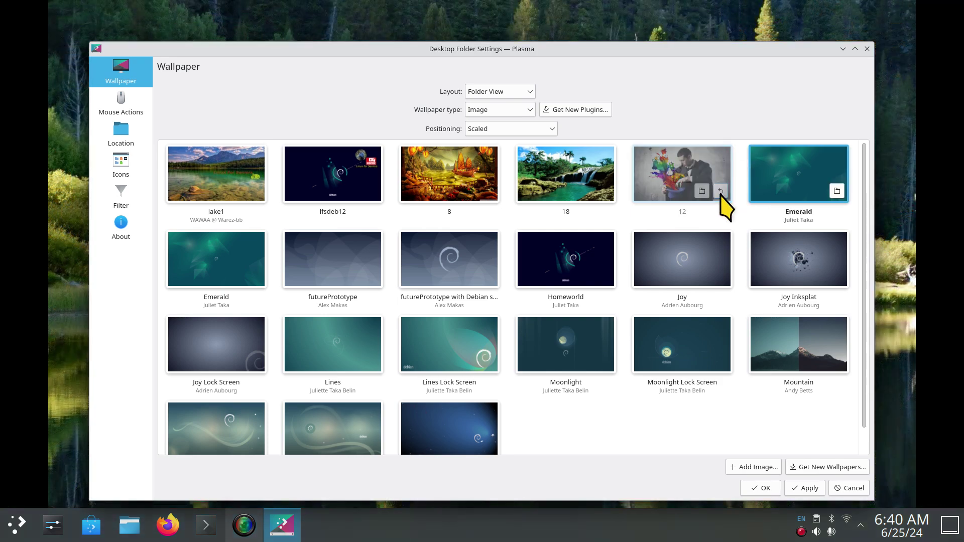
left_click(804, 488)
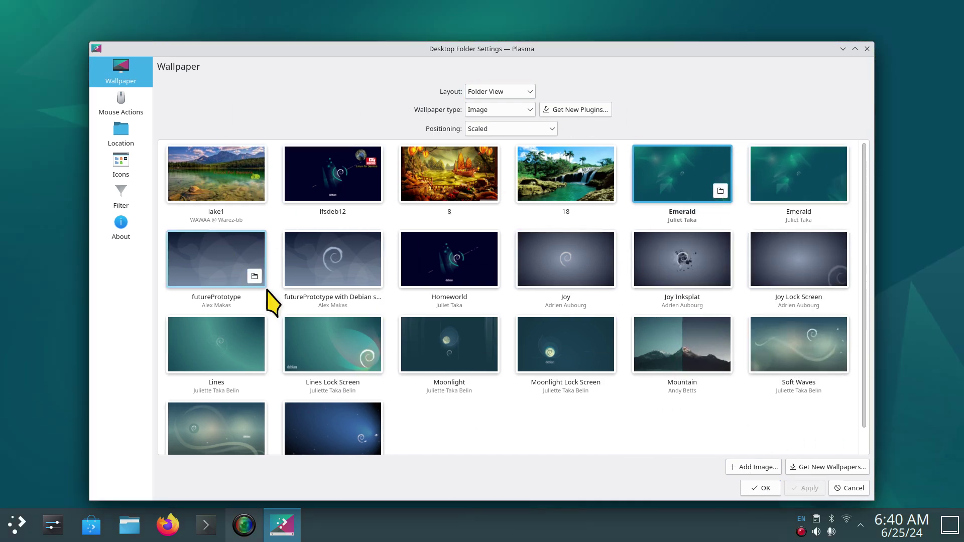
Set Pictures/12.jpg as the desktop wallpaper from Dolphin.
left_click(130, 527)
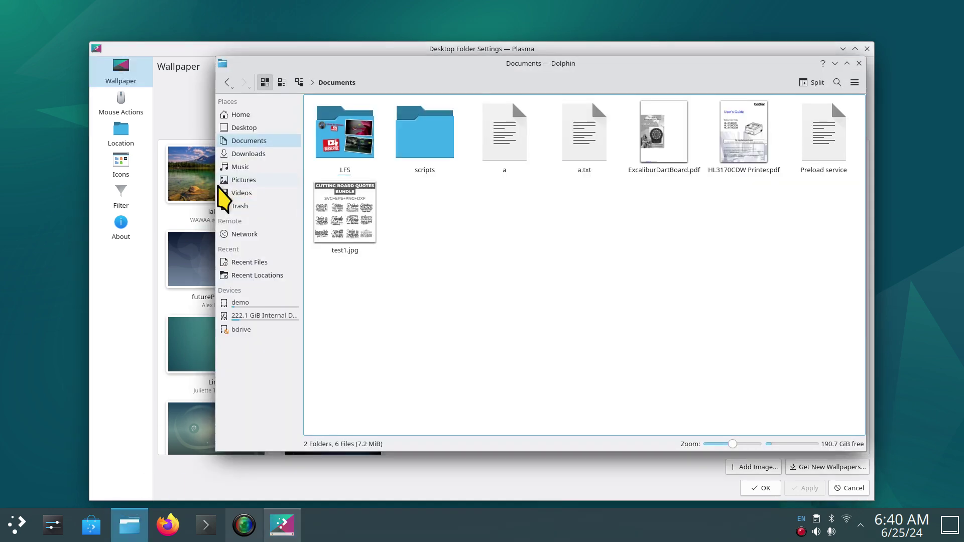
left_click(243, 180)
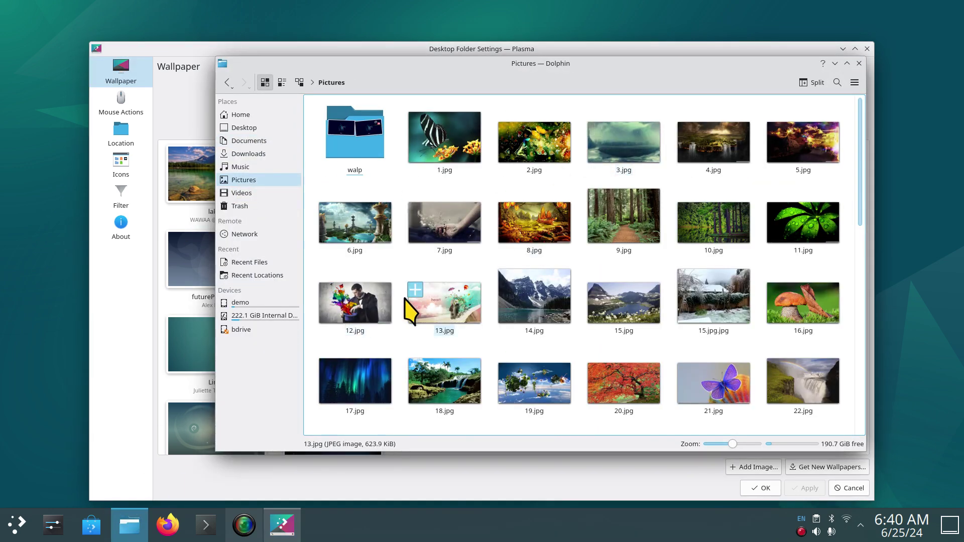
right_click(352, 306)
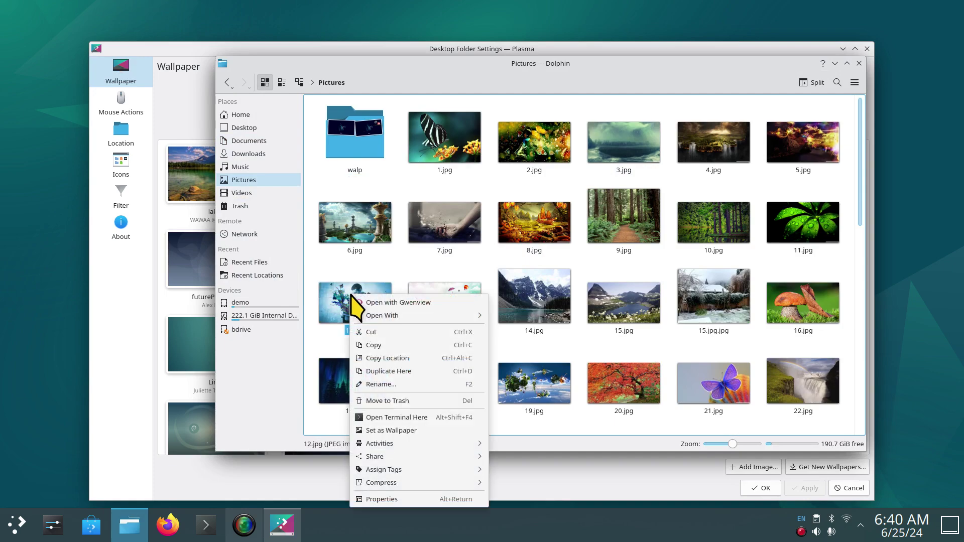
left_click(391, 431)
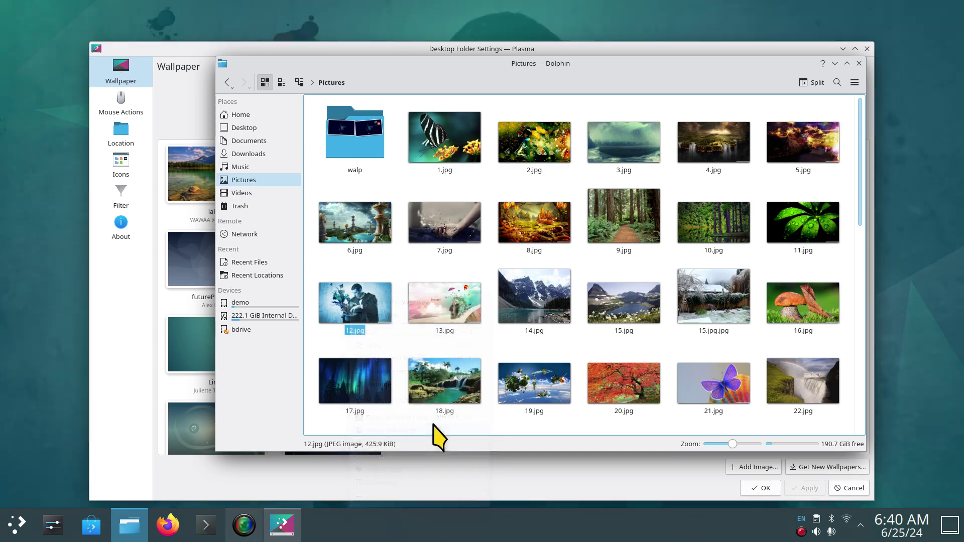
Close Dolphin and the old wallpaper settings, then reopen Configure Desktop and Wallpaper.
left_click(860, 63)
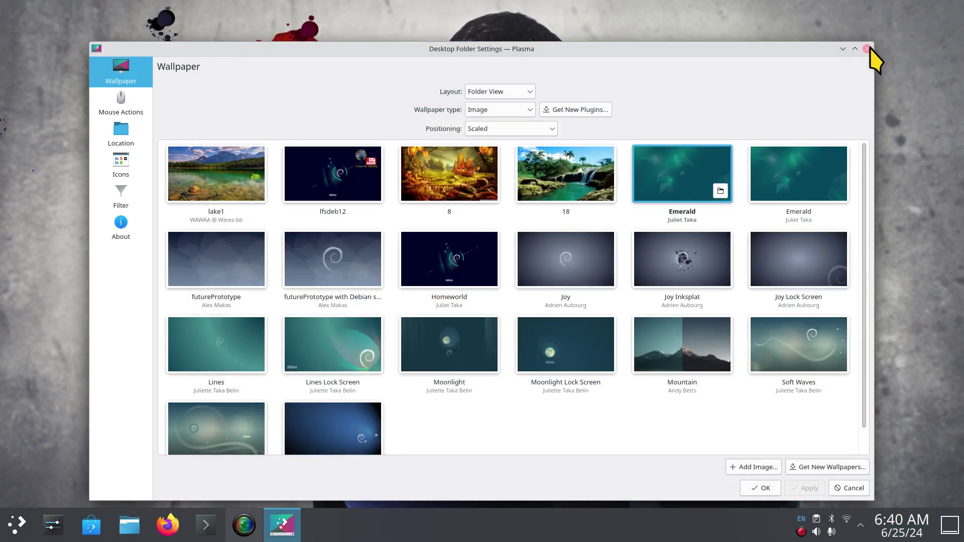
left_click(868, 49)
right_click(424, 11)
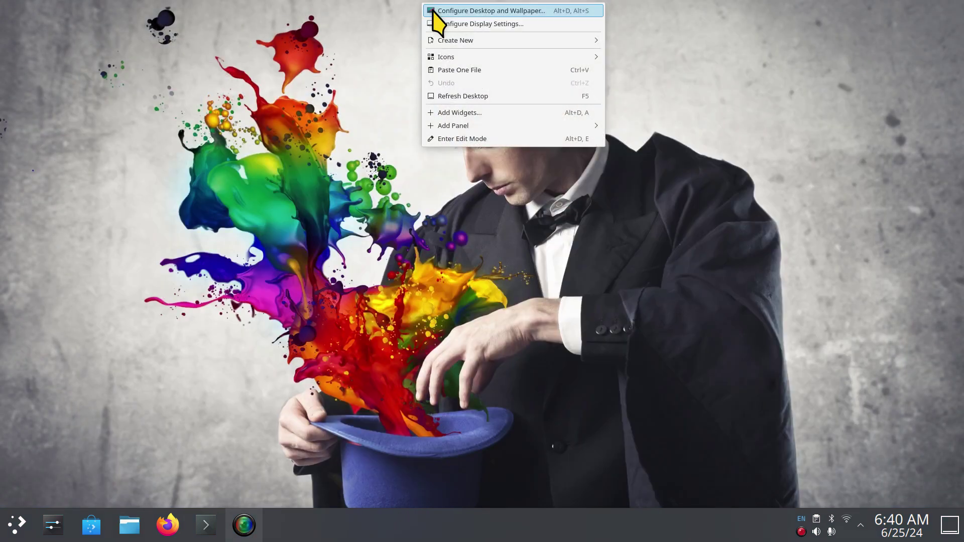
left_click(452, 19)
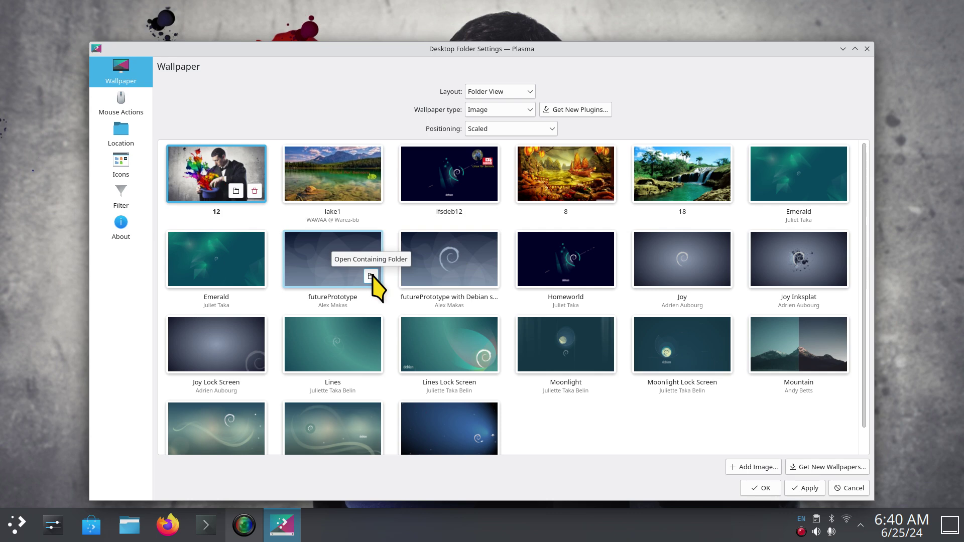
left_click(371, 277)
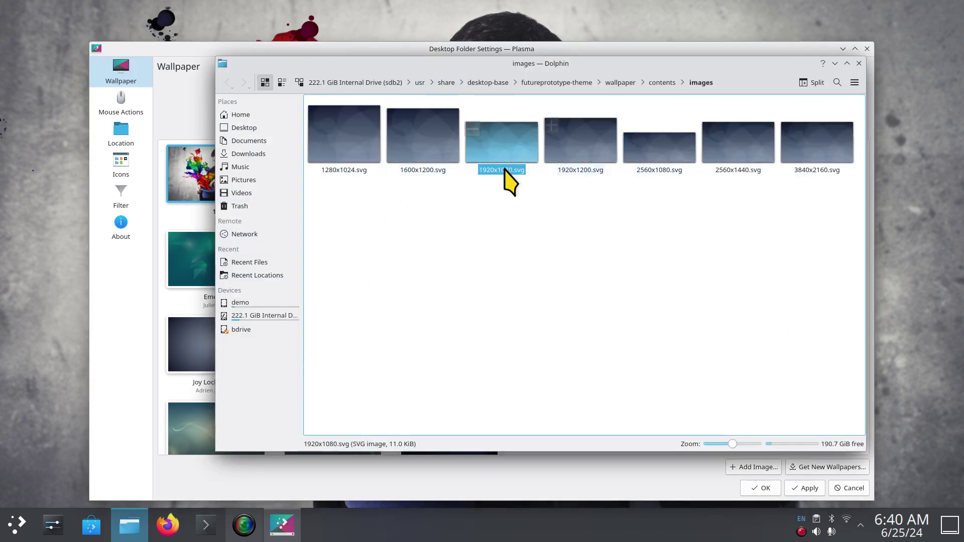
right_click(497, 144)
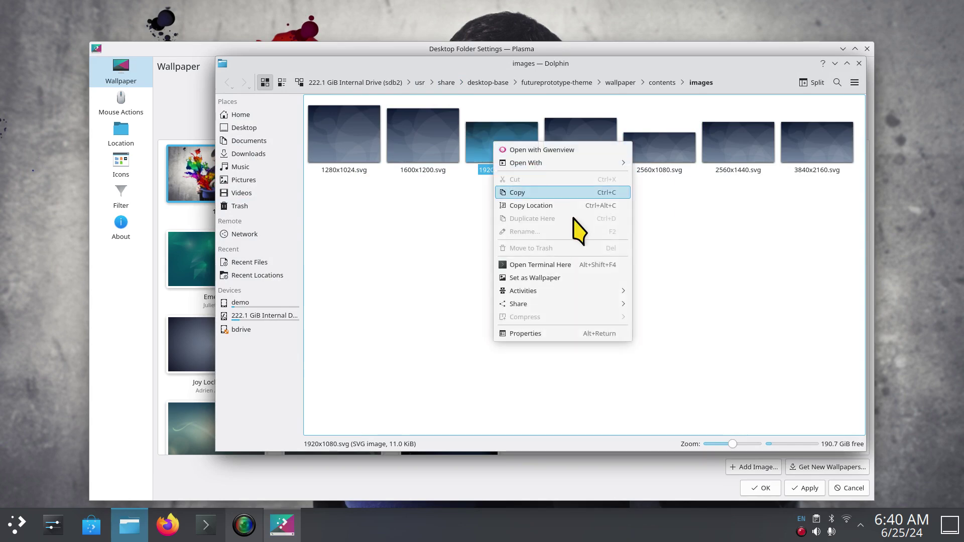
left_click(554, 335)
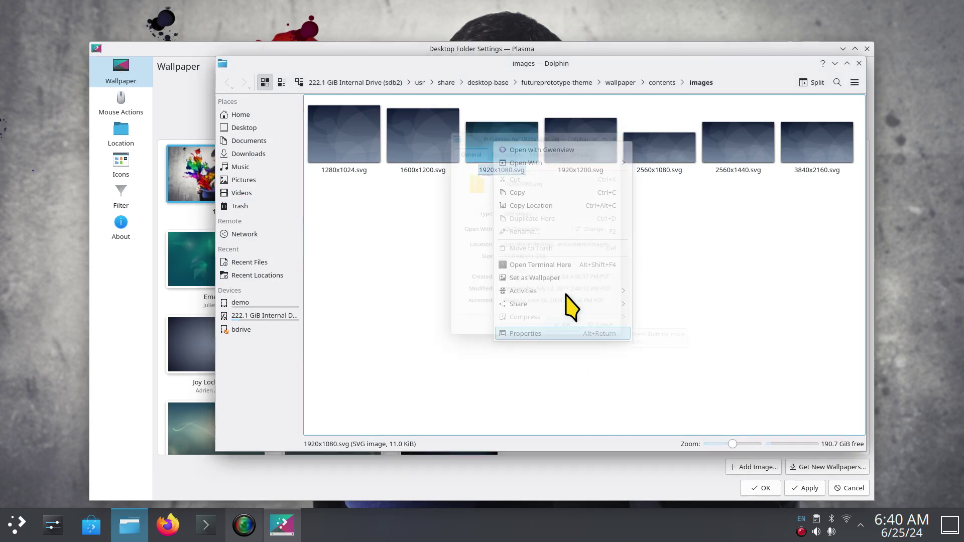
left_click(502, 141)
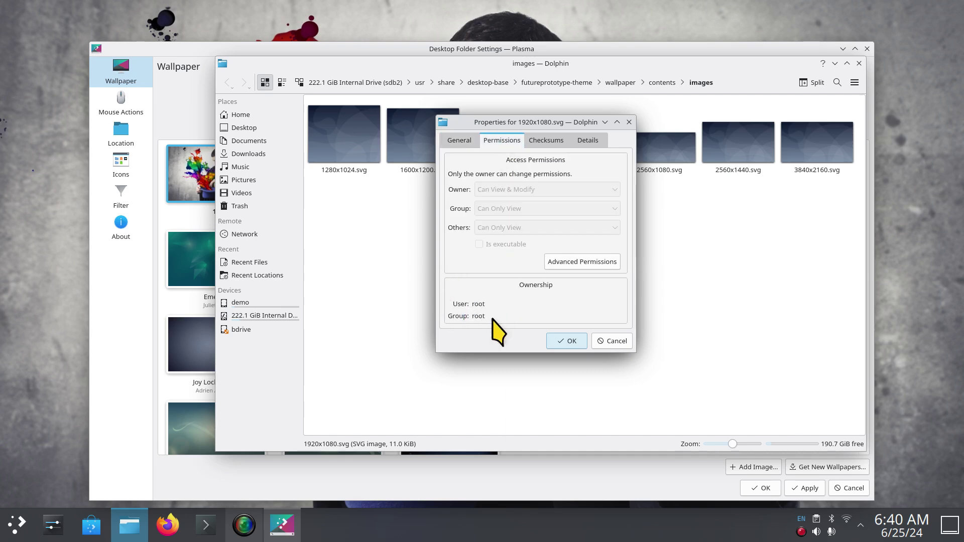
left_click(611, 341)
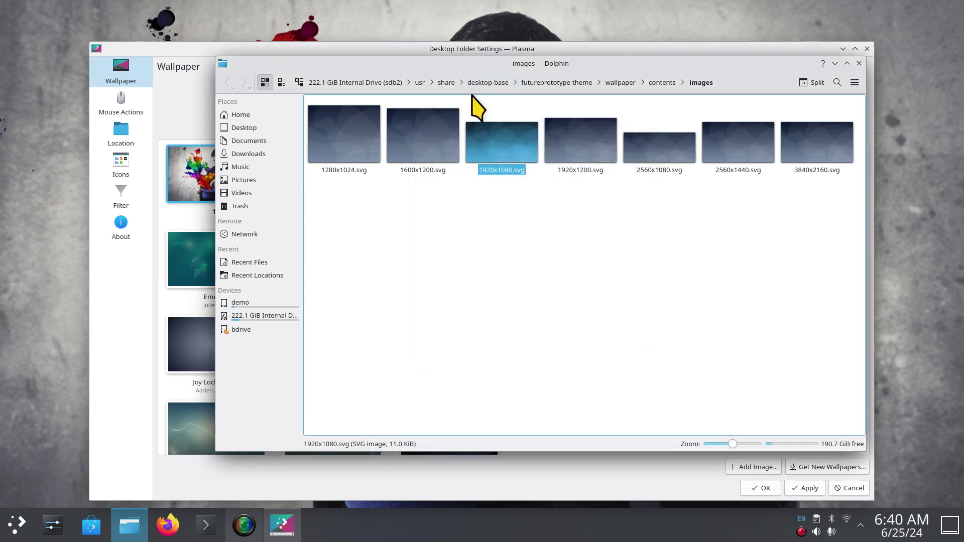
right_click(494, 147)
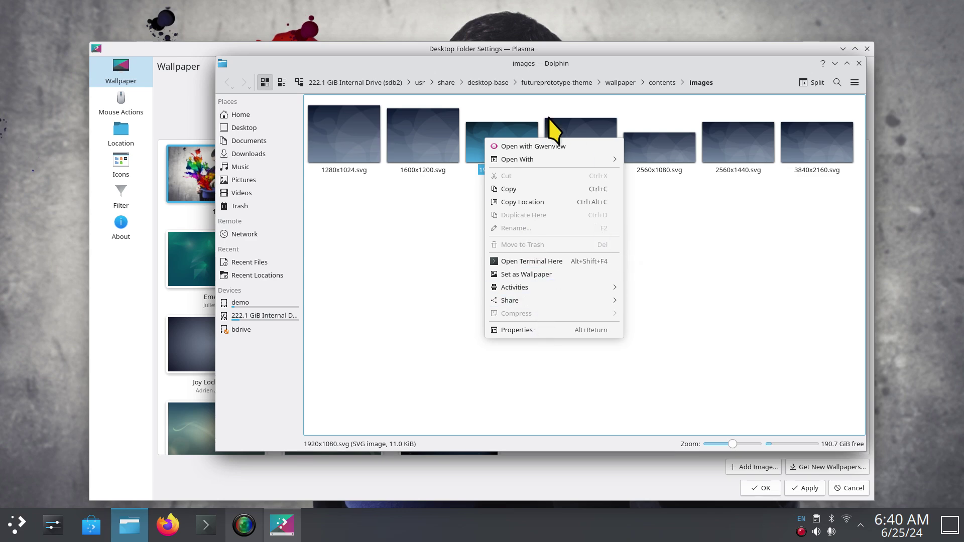
left_click(362, 234)
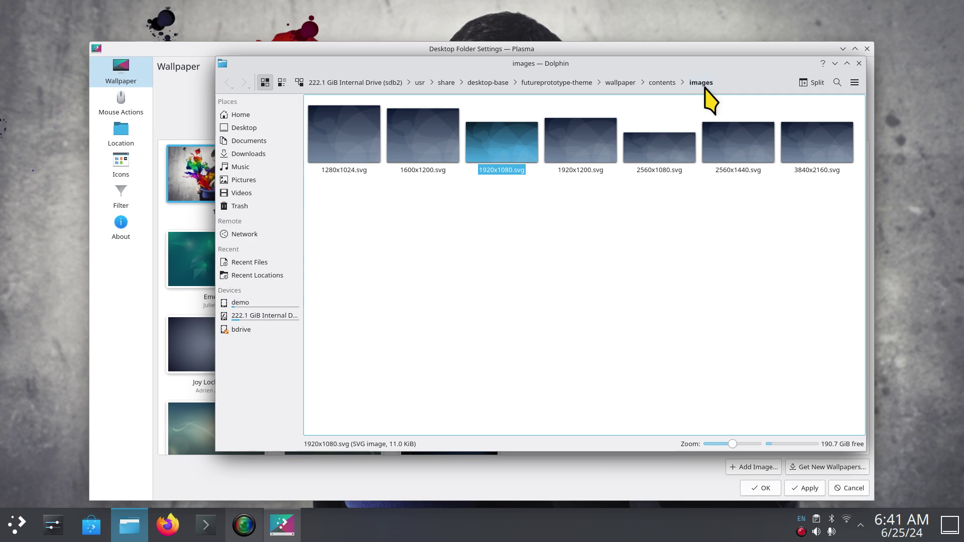
left_click(859, 63)
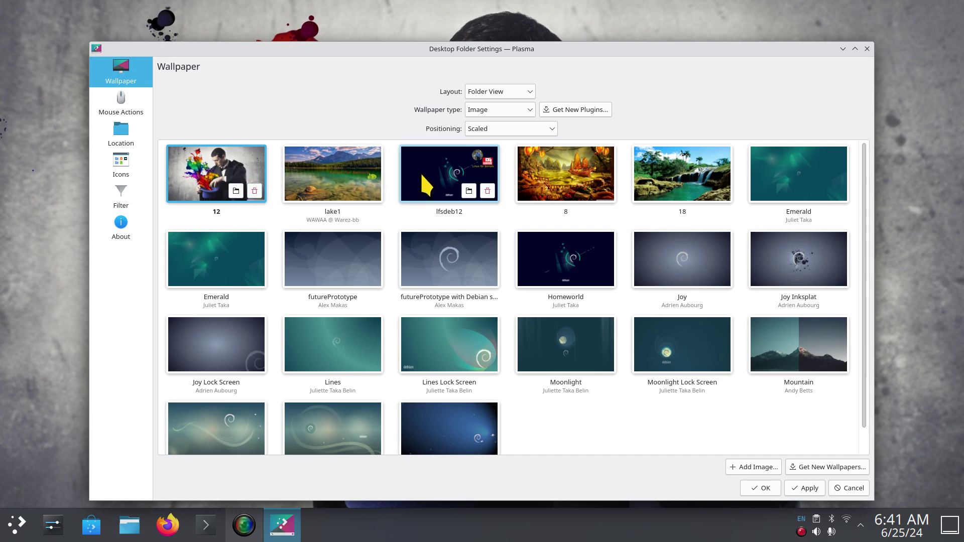
mouse_move(216, 175)
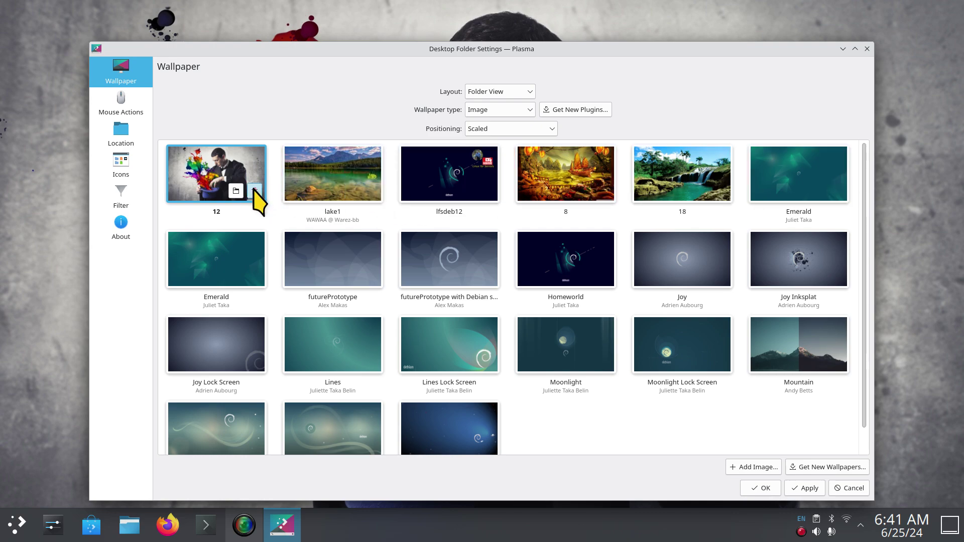
Remove wallpapers 12, lake1 and lfsdeb12 from the list, applying each removal.
left_click(259, 199)
left_click(805, 488)
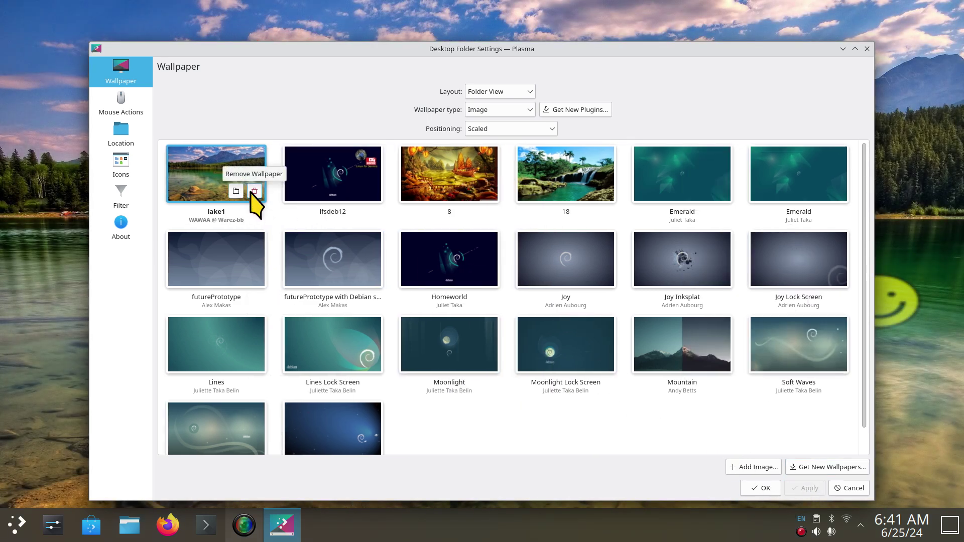
left_click(256, 195)
left_click(805, 489)
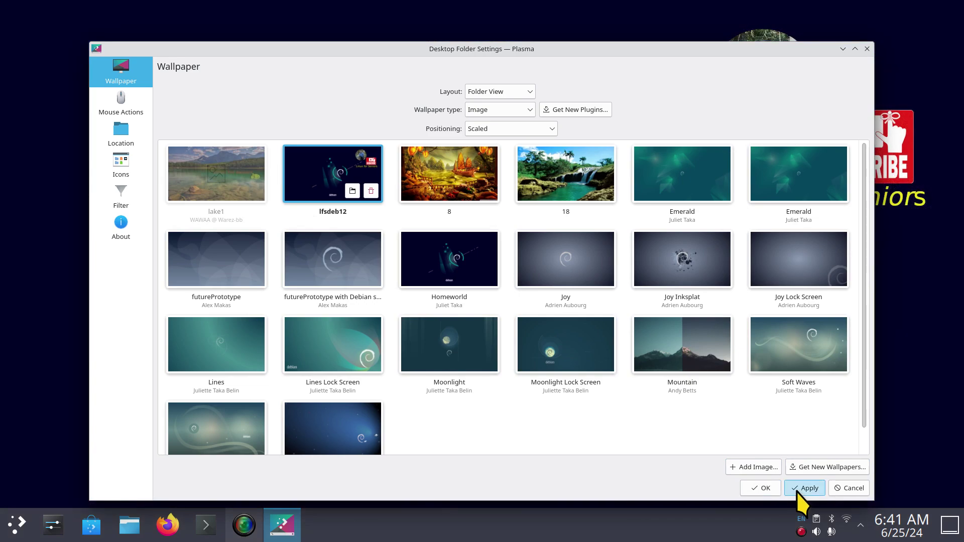
left_click(254, 194)
left_click(805, 488)
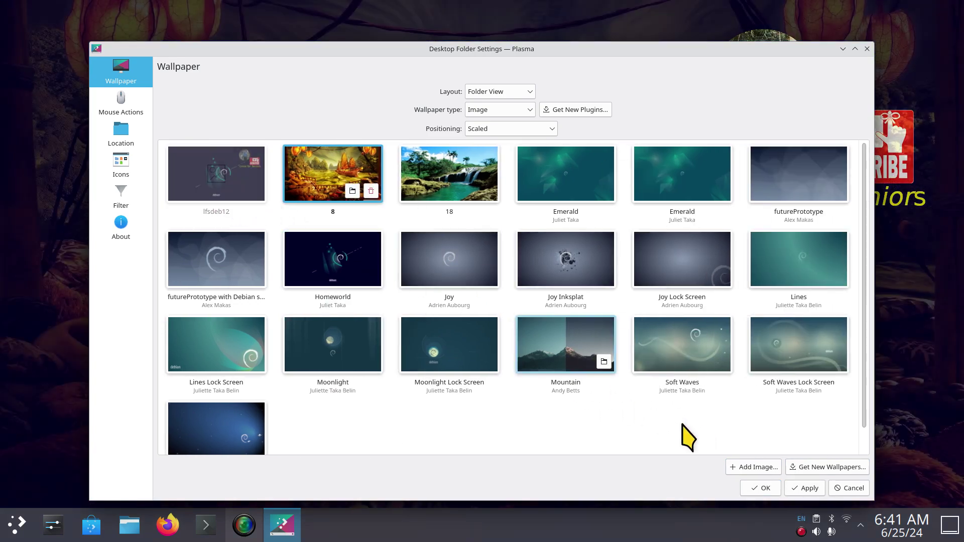
left_click(805, 488)
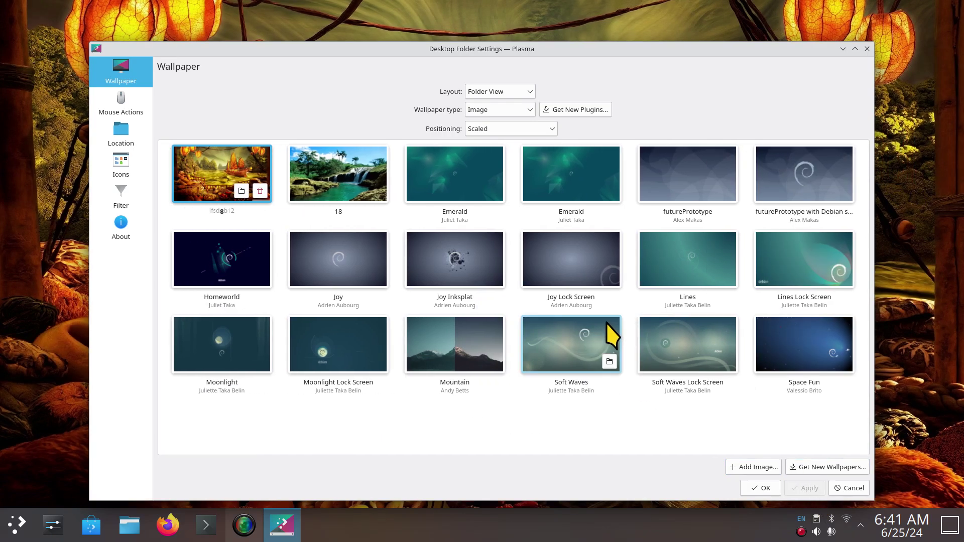
Choose Emerald as the wallpaper and close the settings, confirming the changes.
left_click(454, 175)
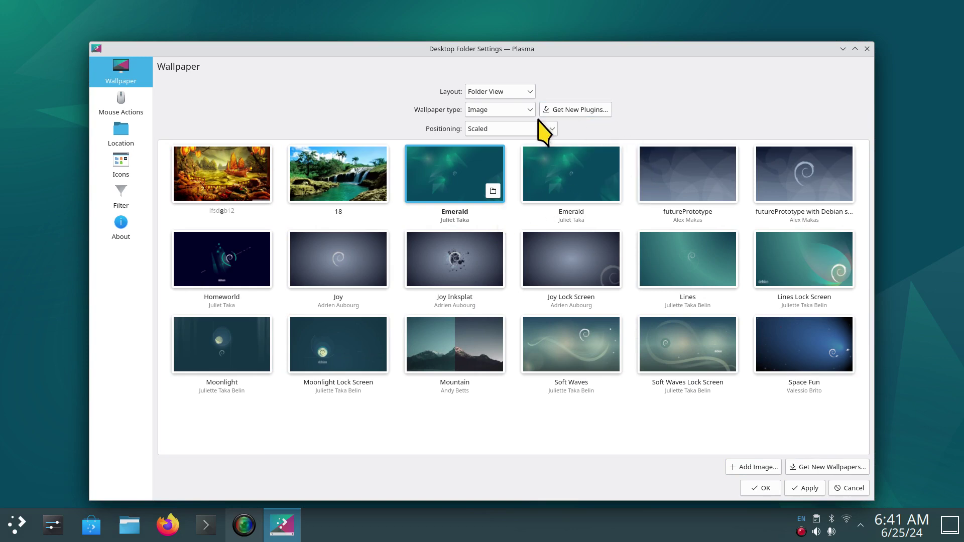
left_click(868, 48)
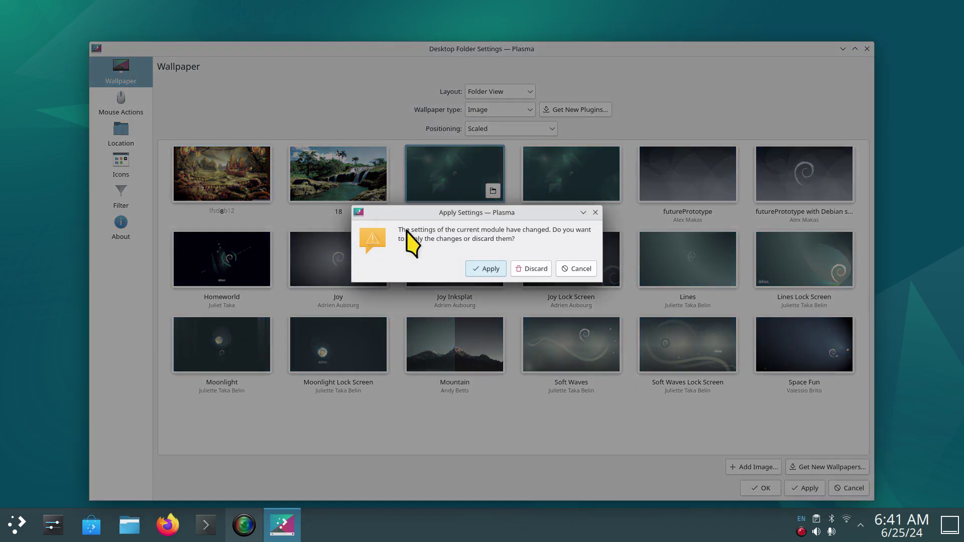
left_click(489, 268)
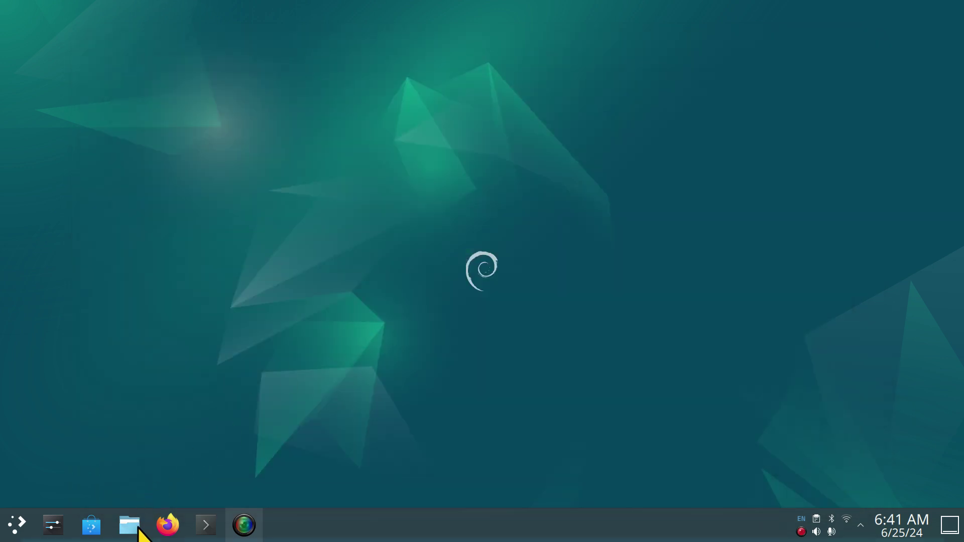
Set the butterfly photo Pictures/1.jpg as wallpaper via Dolphin, then close Dolphin.
left_click(130, 525)
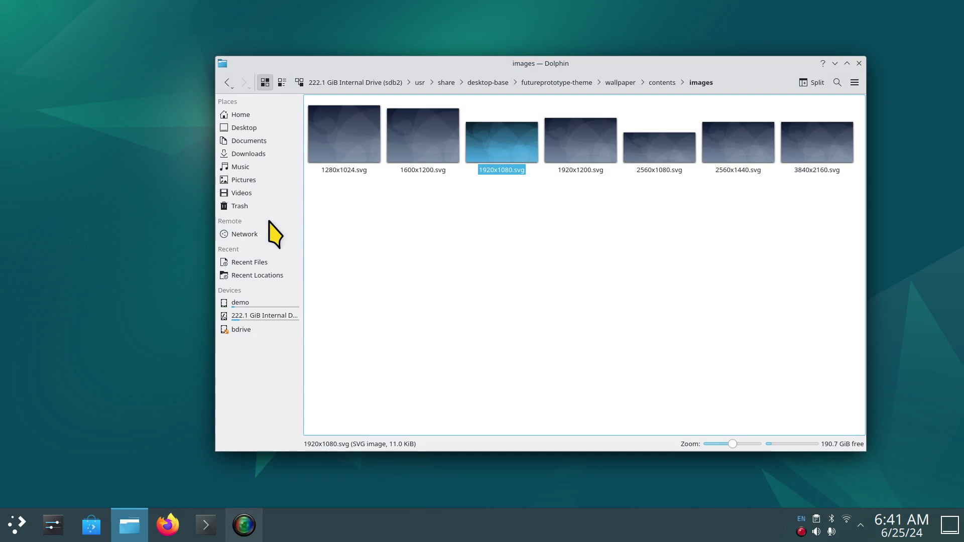
left_click(243, 180)
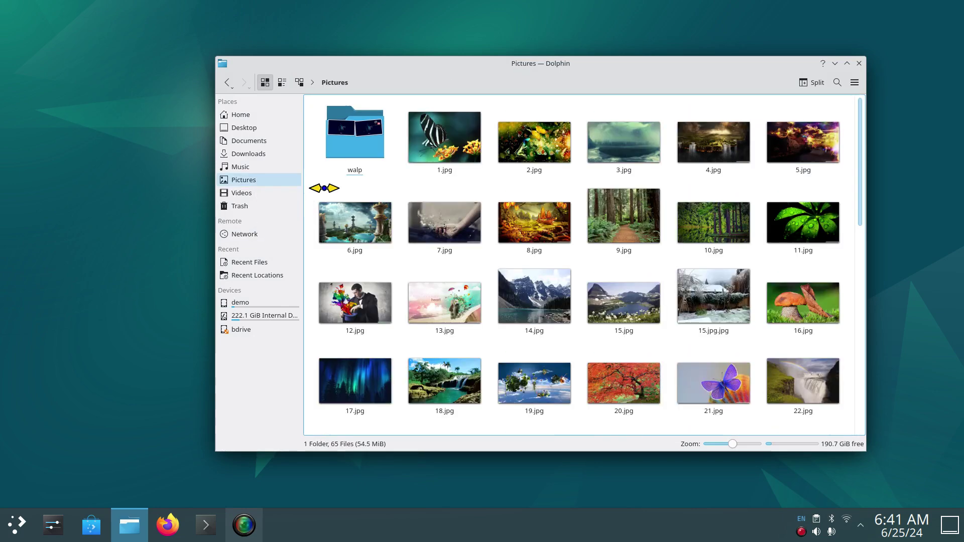
right_click(440, 134)
mouse_move(482, 270)
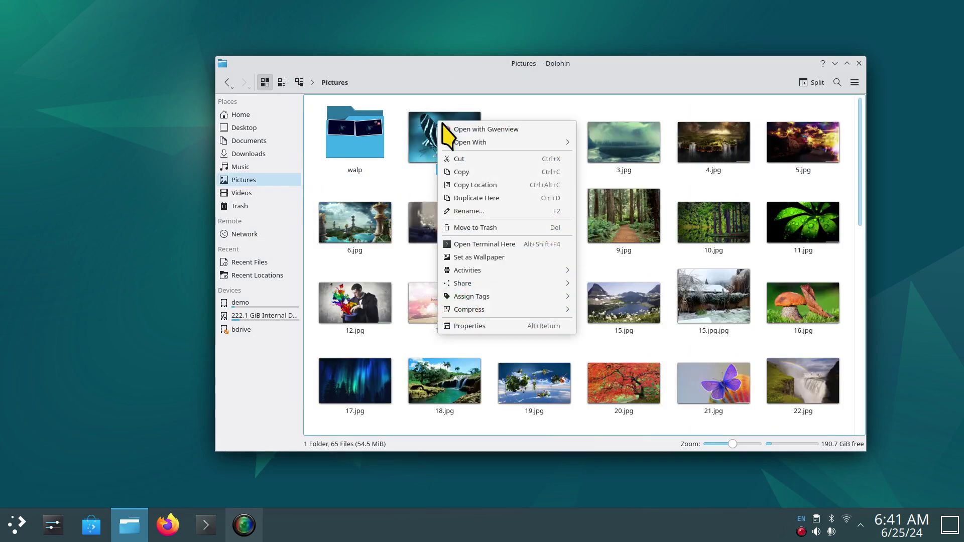
left_click(509, 258)
left_click(858, 63)
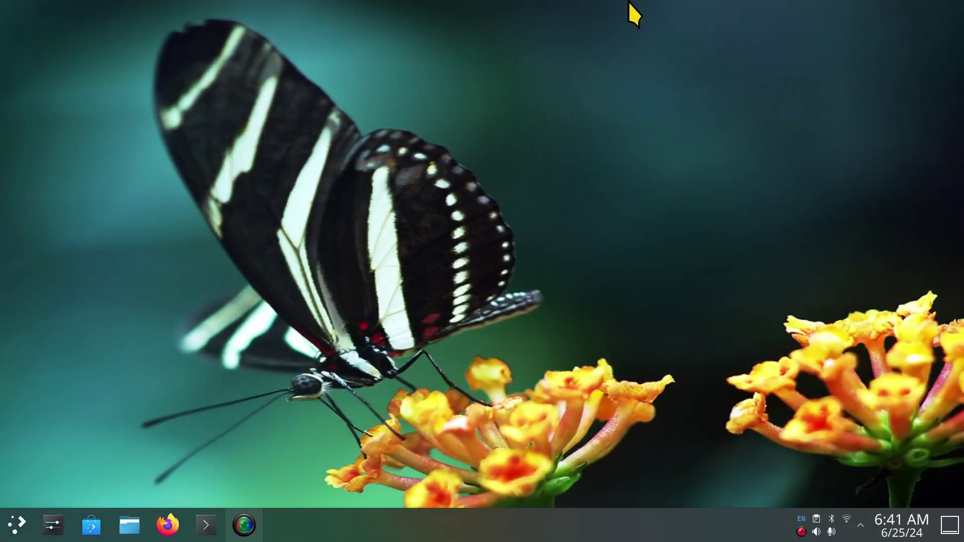
right_click(466, 27)
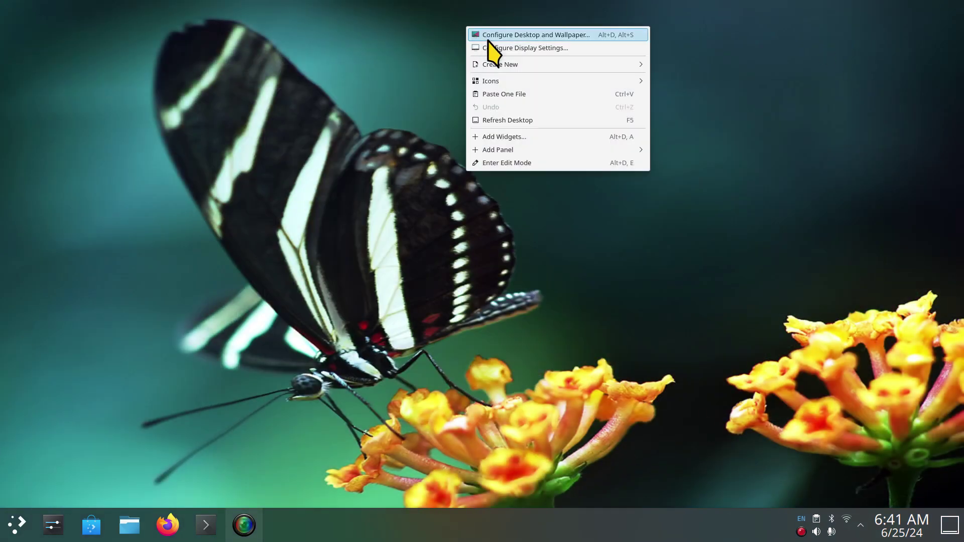
Change the wallpaper Positioning to Tiled and apply it.
left_click(527, 34)
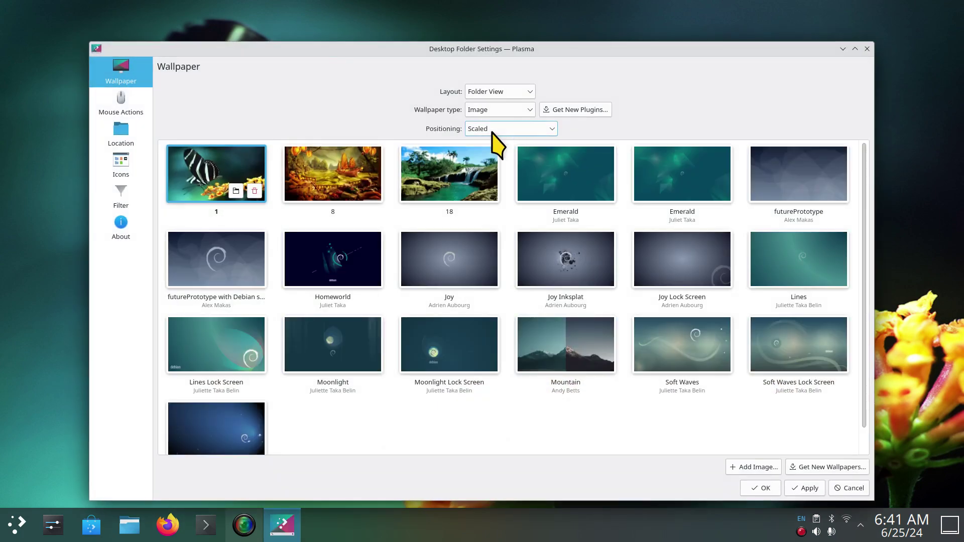
left_click(493, 130)
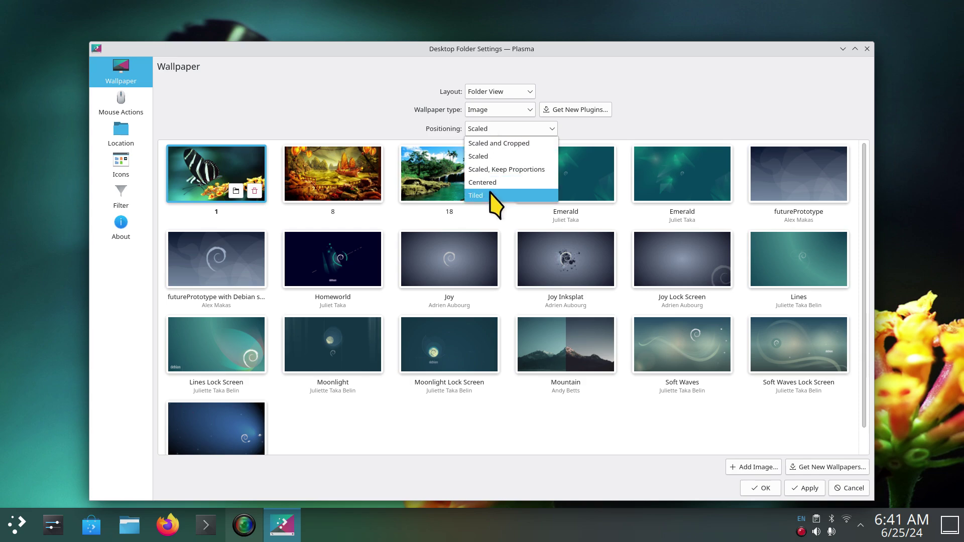
left_click(494, 197)
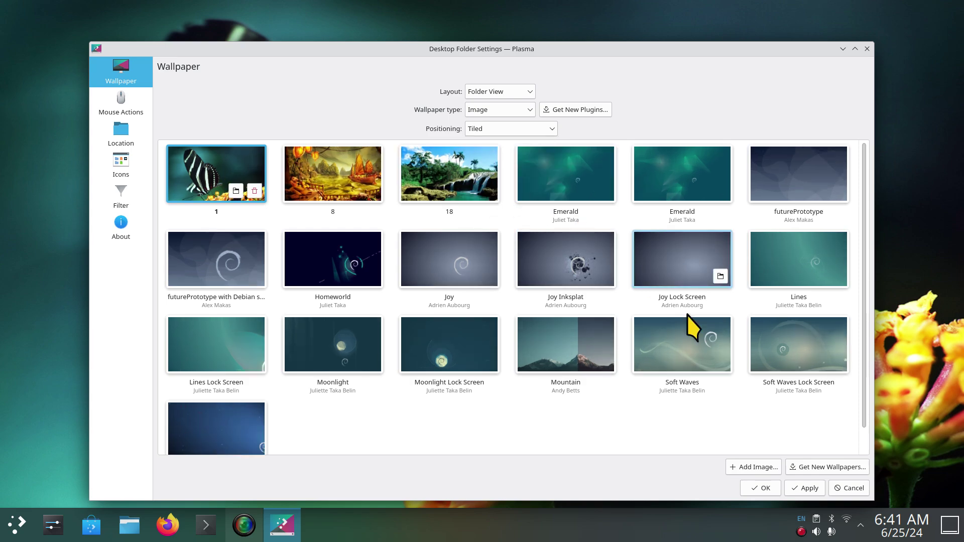
left_click(804, 488)
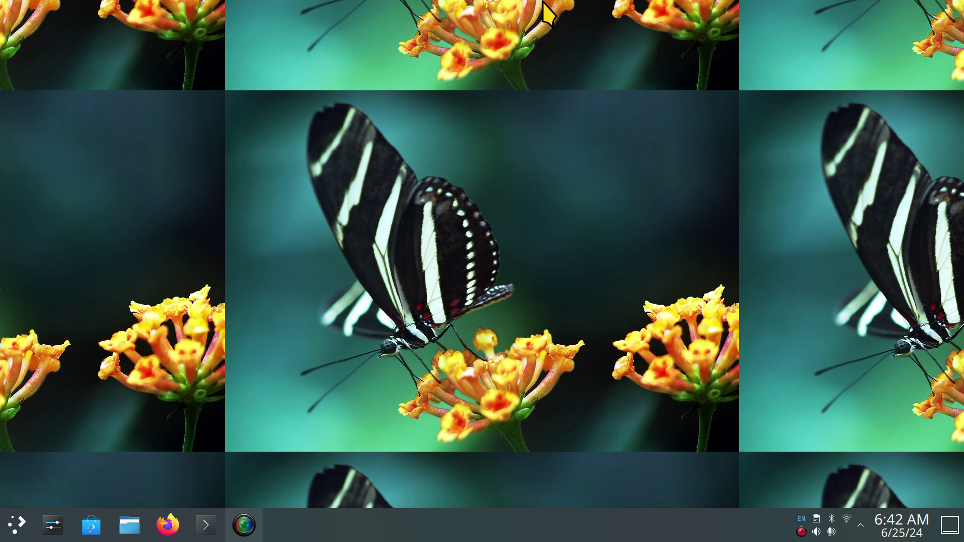
Set the wallpaper Positioning to Centered and apply it.
right_click(400, 10)
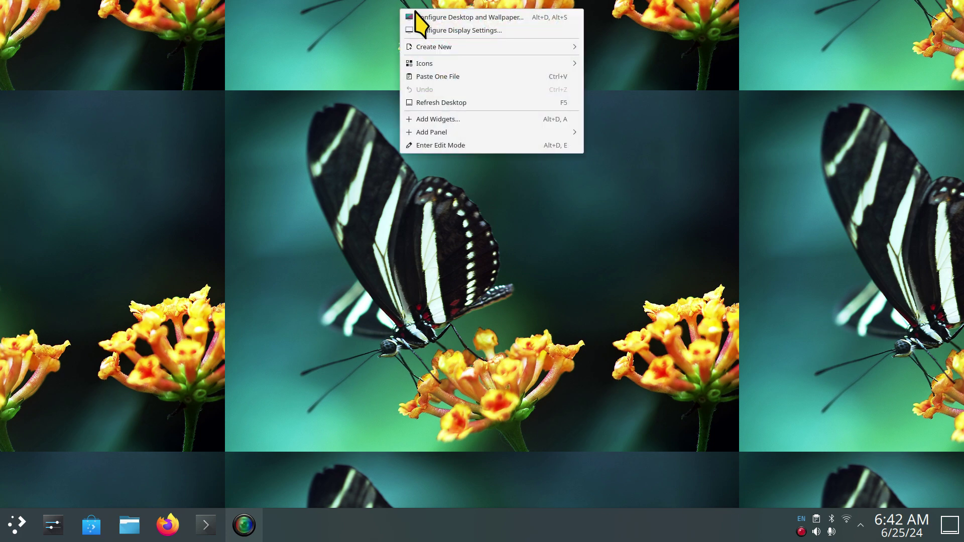
left_click(498, 83)
left_click(511, 129)
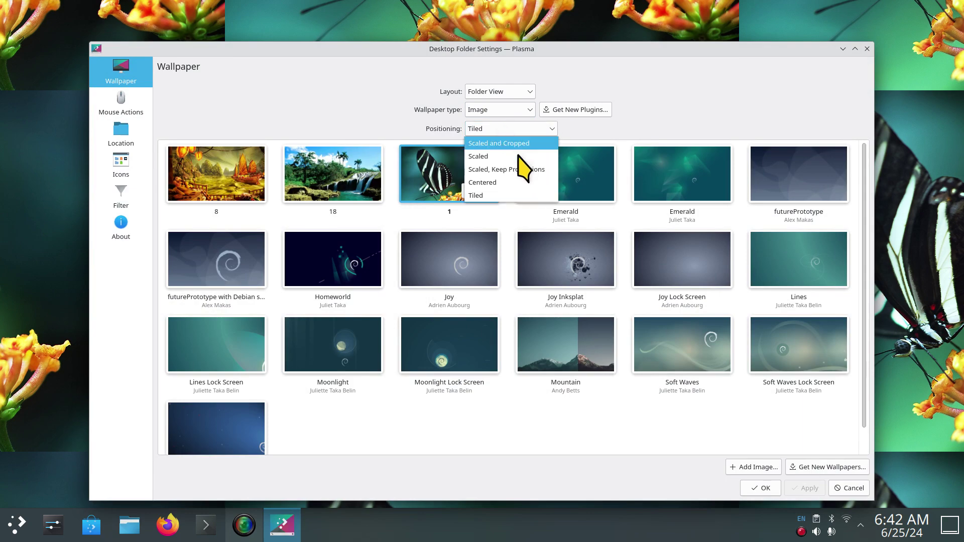
left_click(483, 183)
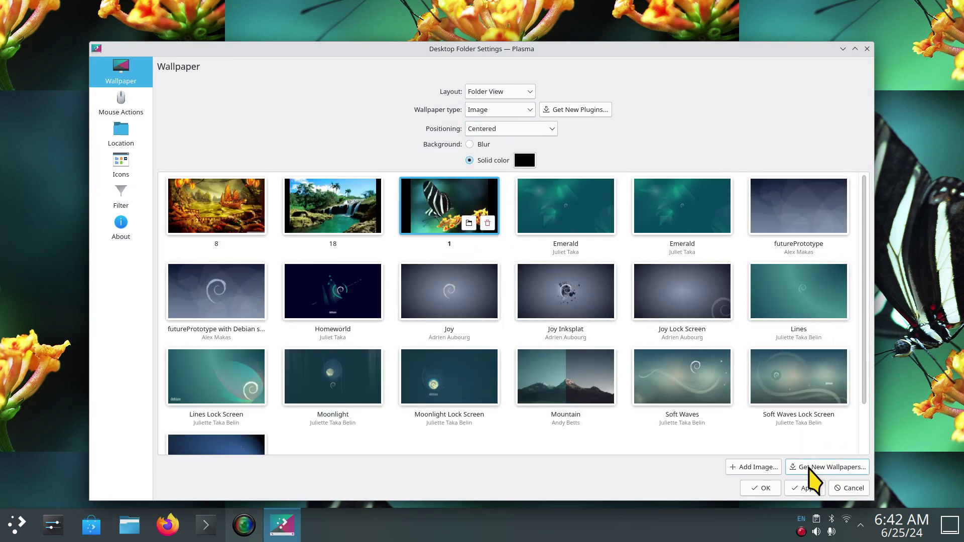
left_click(766, 488)
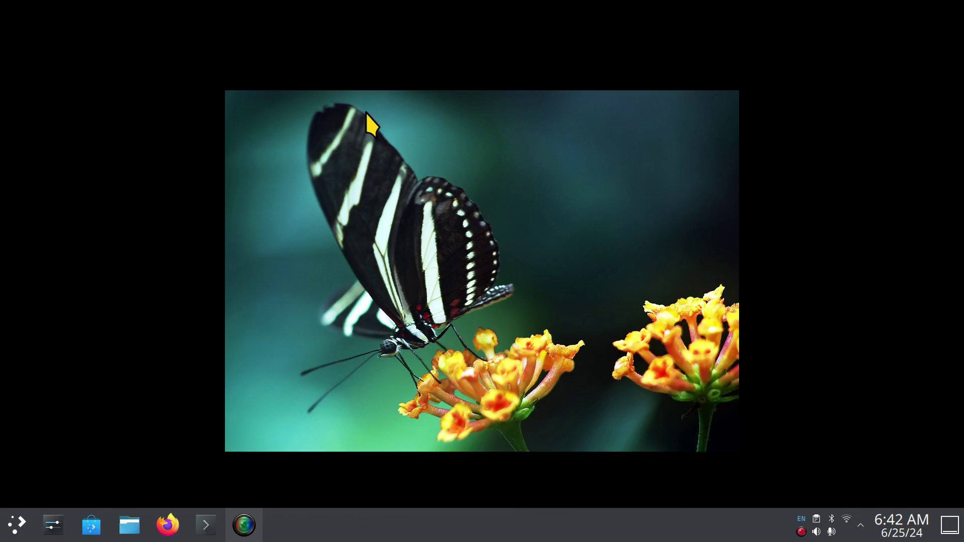
Select the waterfall image 18 as the wallpaper and confirm with OK.
right_click(389, 29)
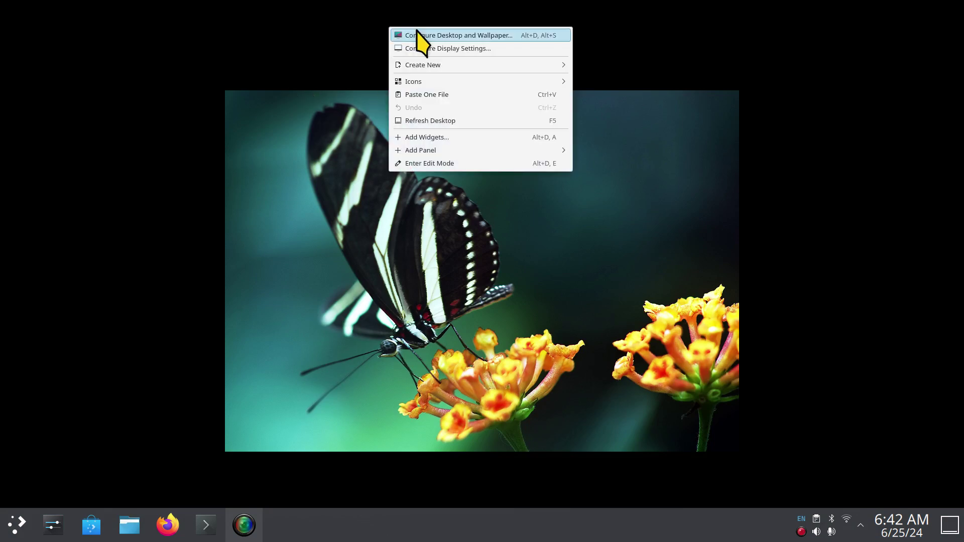
left_click(417, 36)
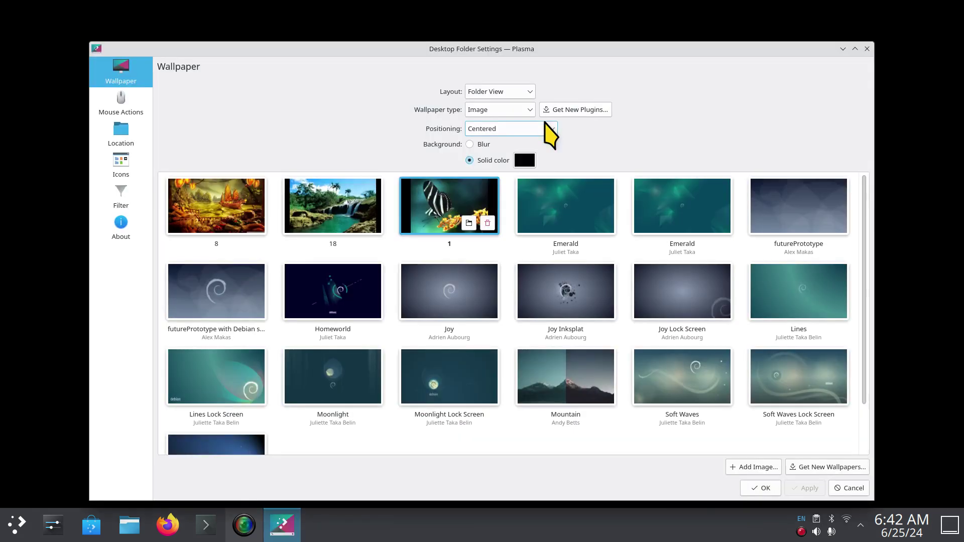
left_click(319, 199)
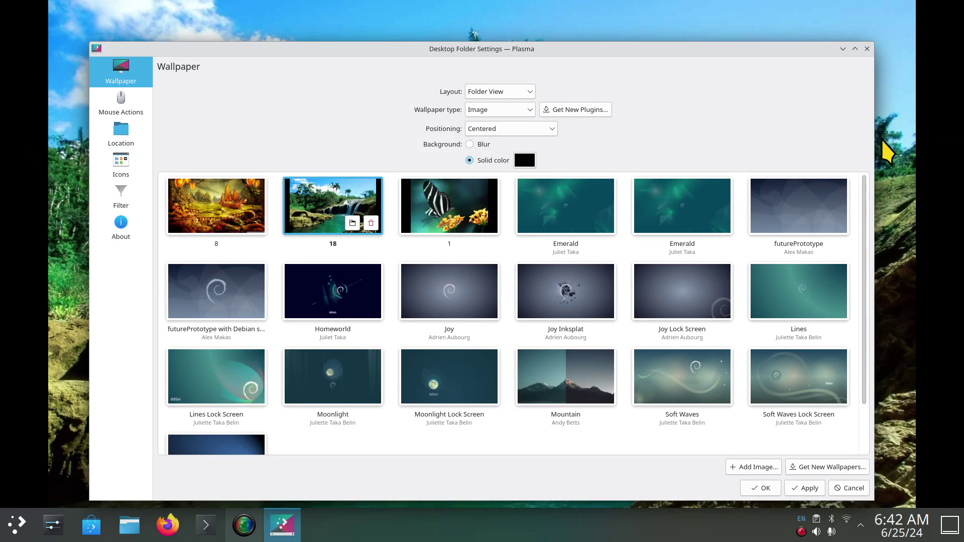
left_click(766, 489)
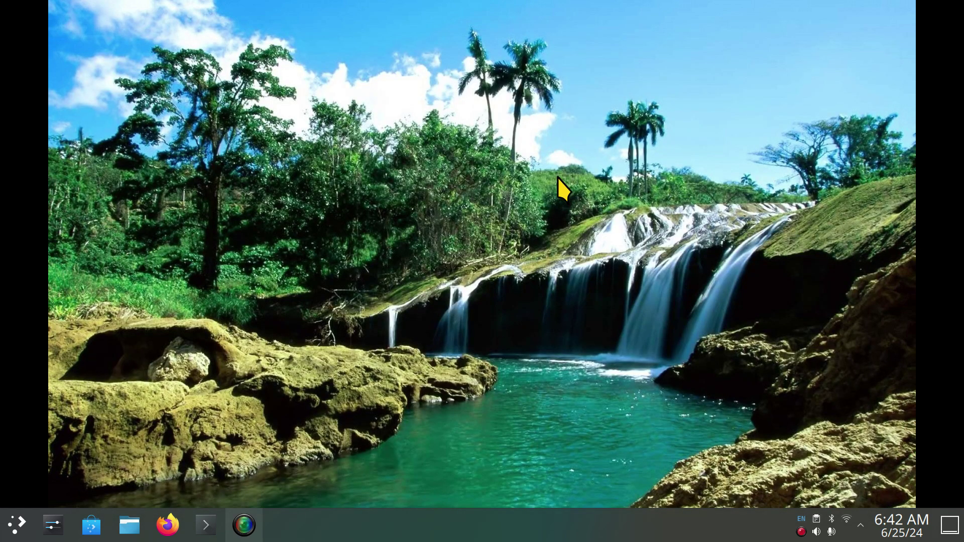
Open wallpaper 18's containing folder, preview 18.jpg in Gwenview, then close Gwenview.
right_click(461, 112)
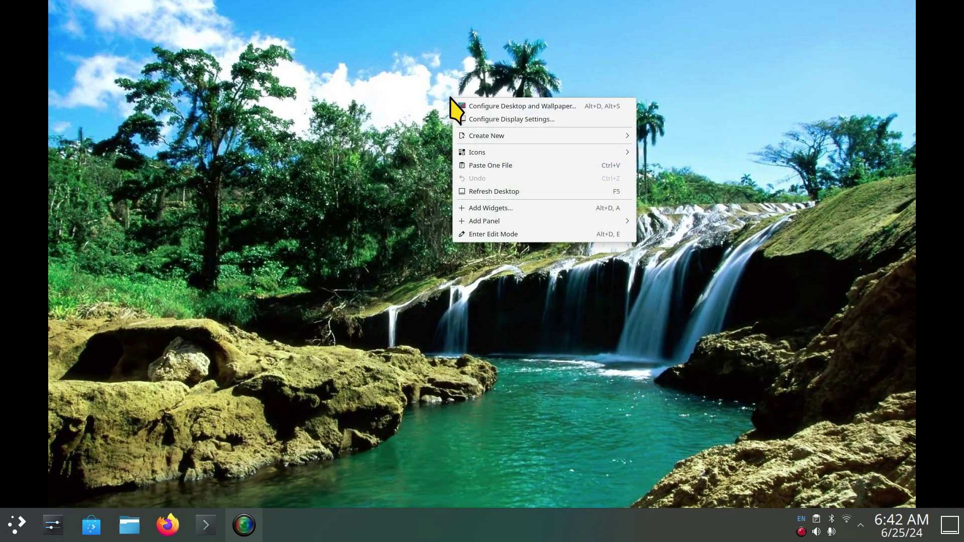
left_click(490, 115)
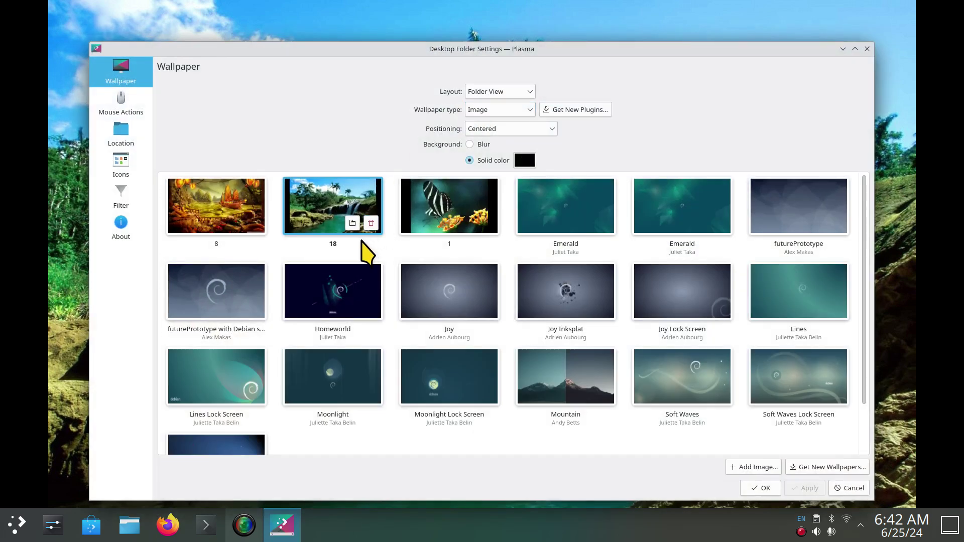
left_click(353, 224)
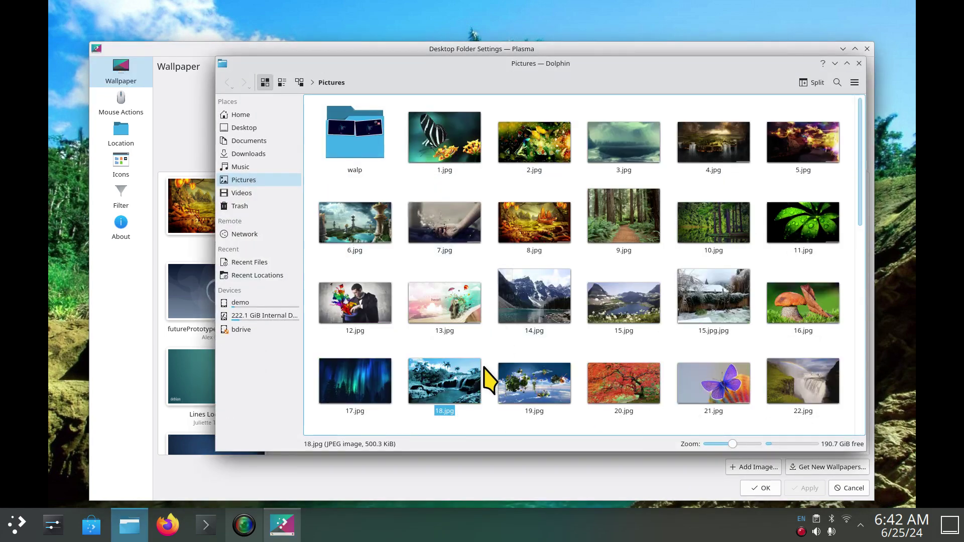
double_click(451, 384)
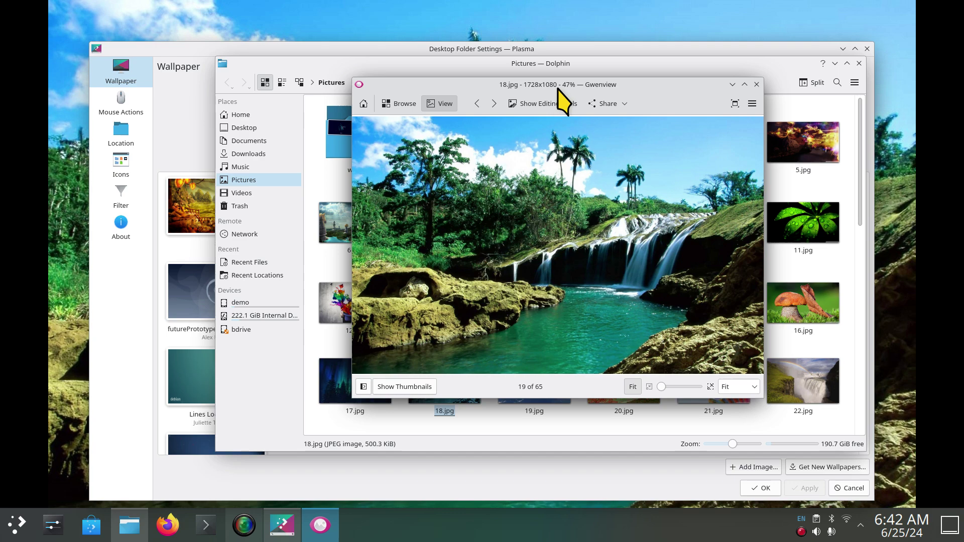
left_click(756, 83)
Close Dolphin, select image 8 as the wallpaper, and confirm with OK.
left_click(860, 64)
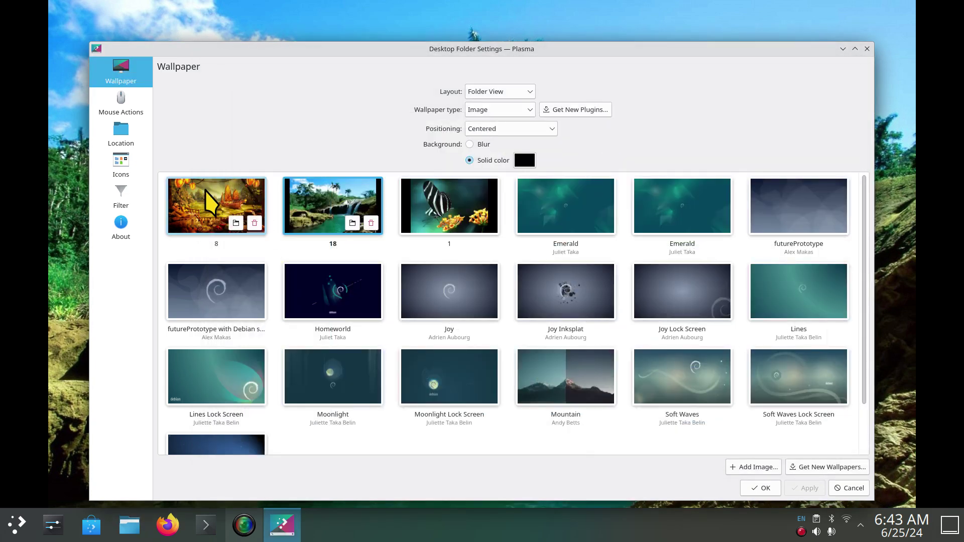
mouse_move(216, 206)
left_click(210, 205)
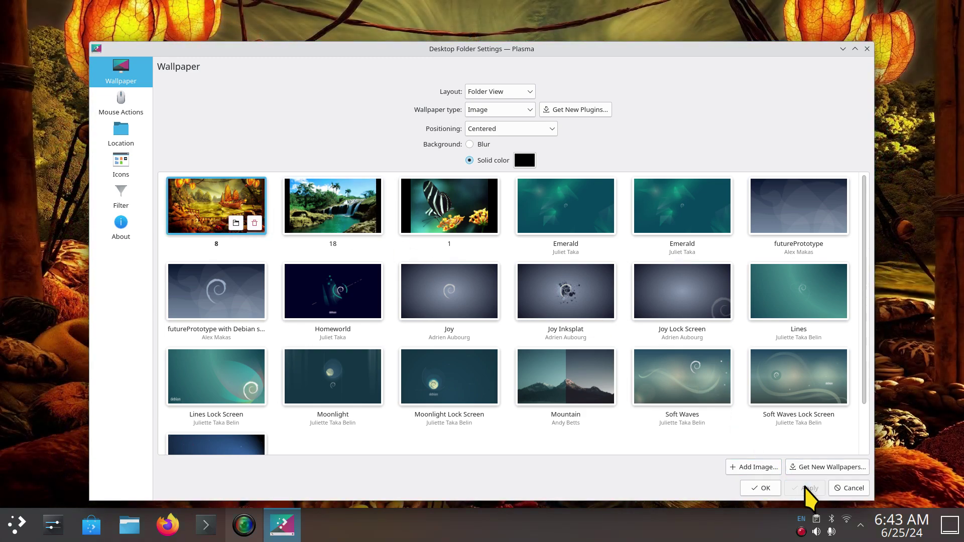
left_click(764, 488)
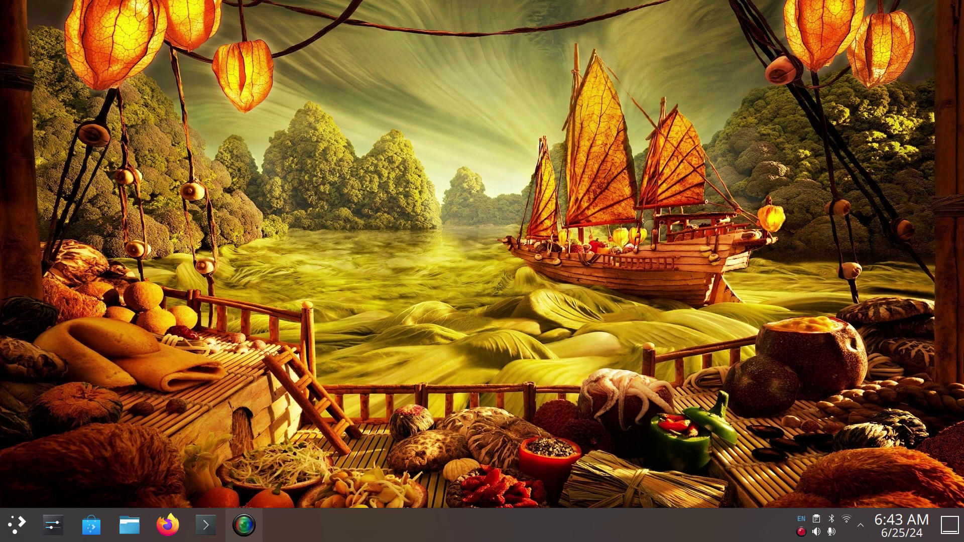
Locate wallpaper 8's folder, preview 8.jpg in Gwenview, then close Gwenview and Dolphin.
right_click(404, 24)
left_click(432, 32)
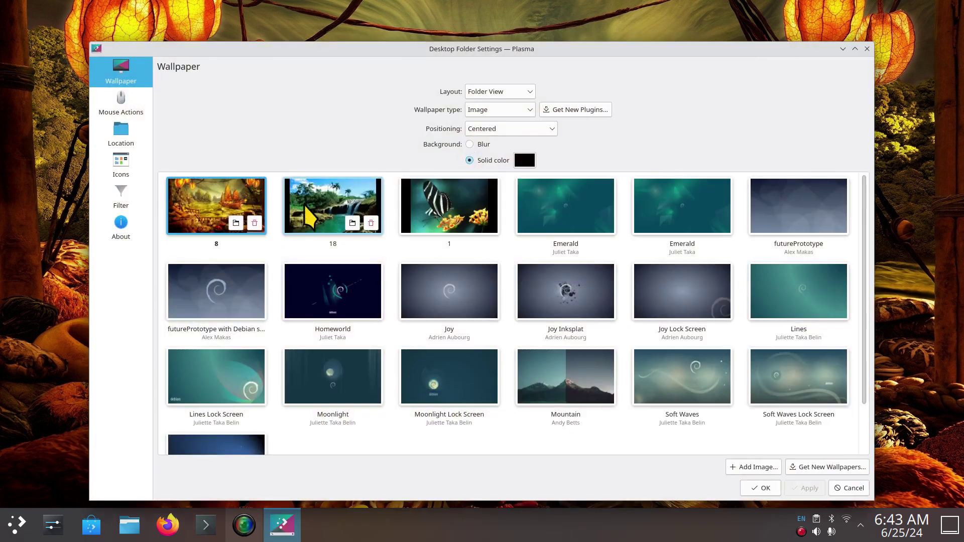
left_click(256, 226)
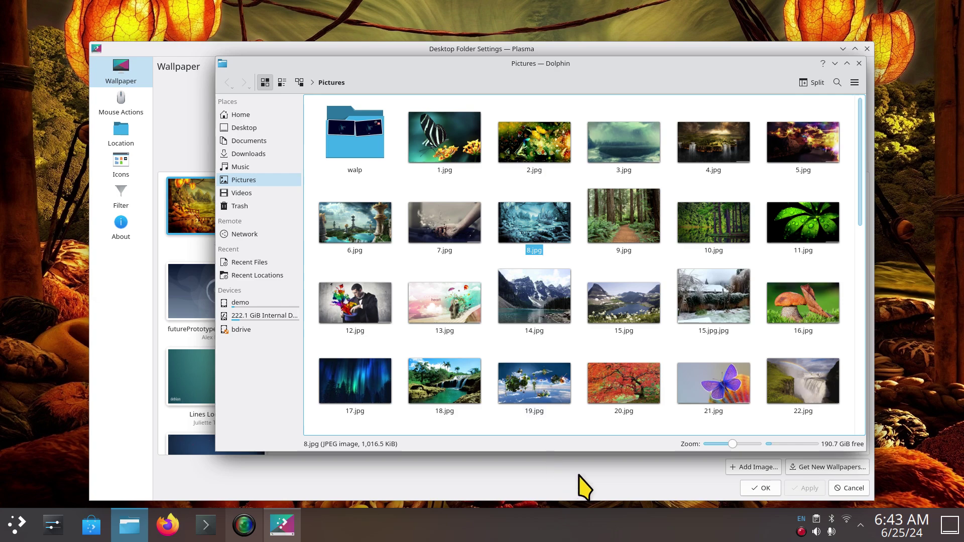
right_click(538, 219)
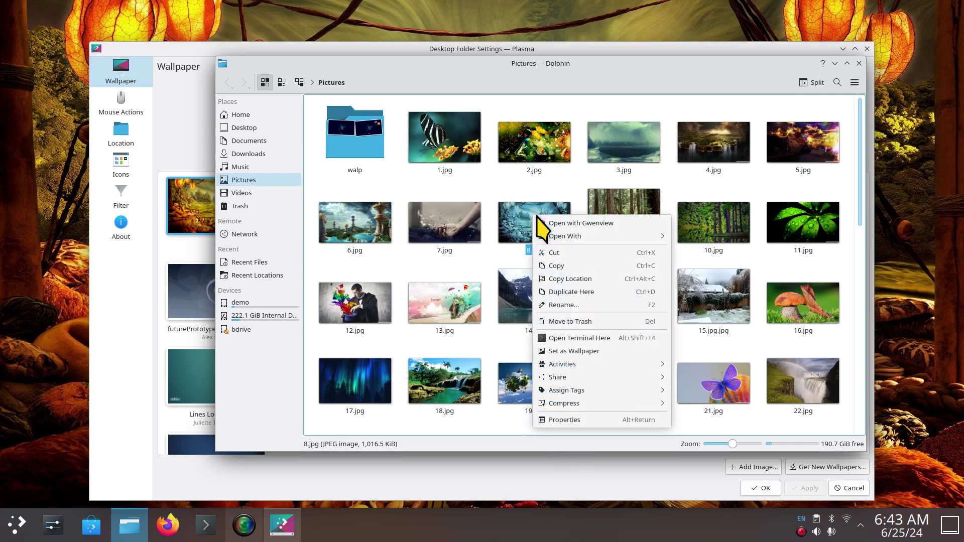
left_click(588, 224)
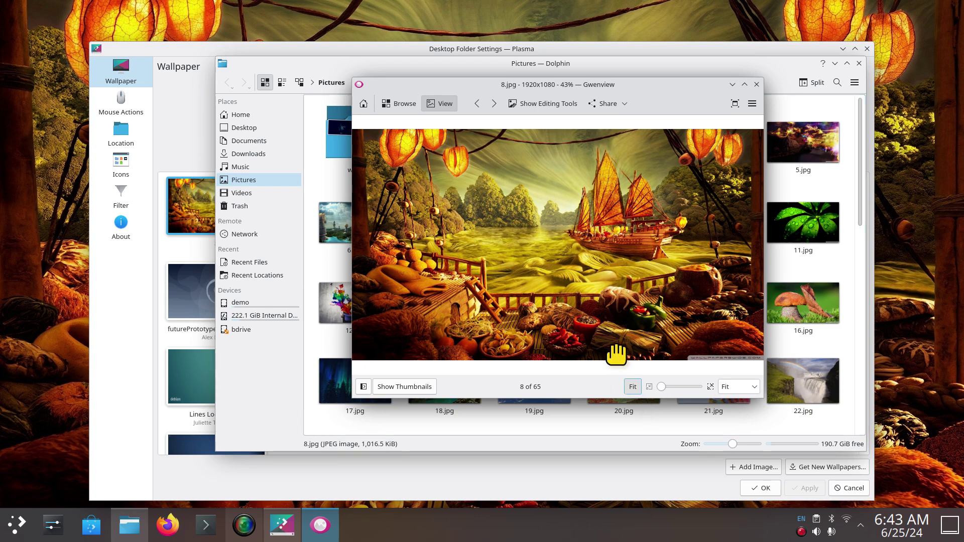
left_click(757, 84)
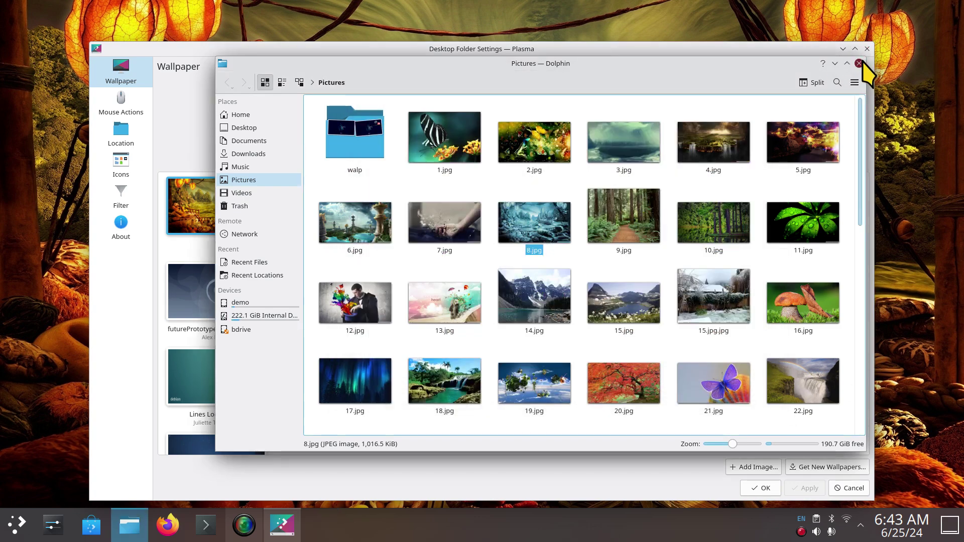
left_click(859, 64)
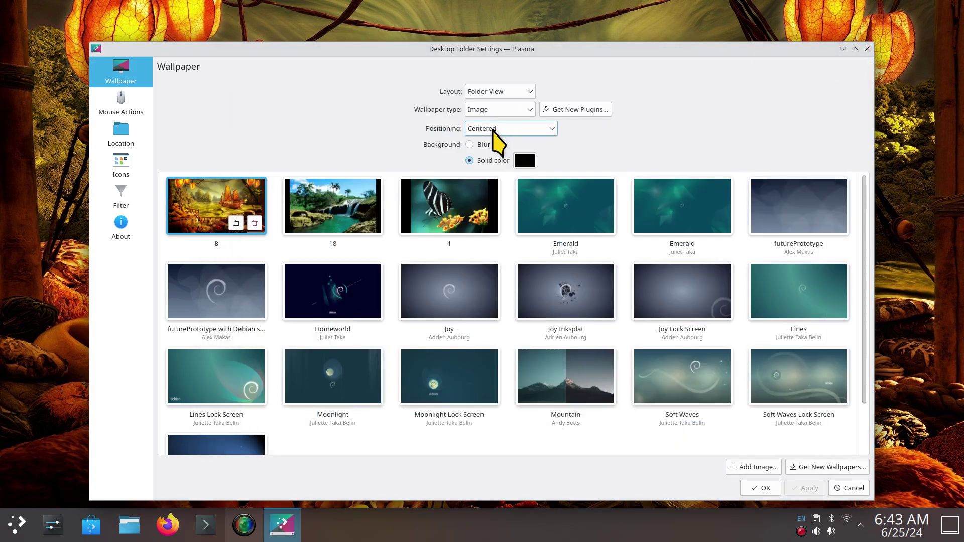
Set the wallpaper Positioning to Scaled and apply it.
left_click(511, 129)
left_click(501, 155)
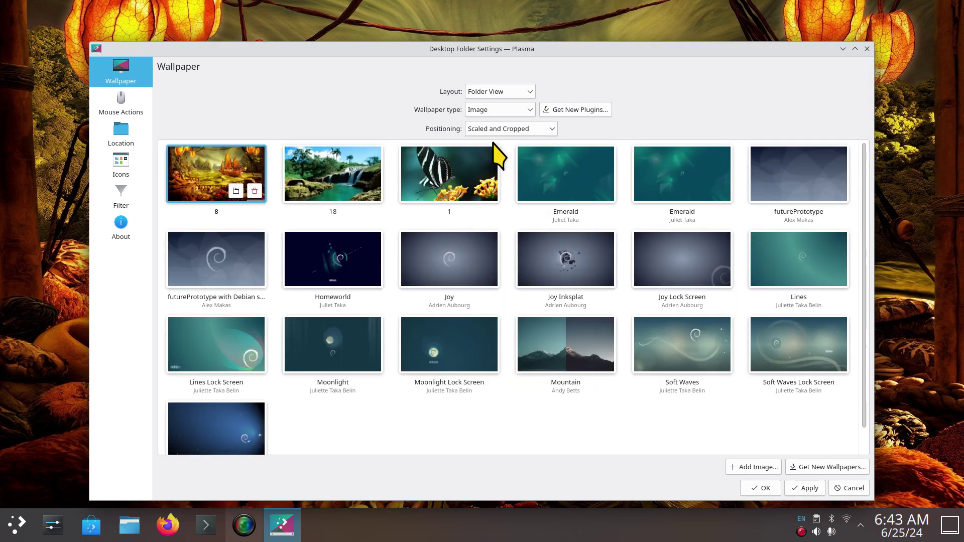
left_click(801, 487)
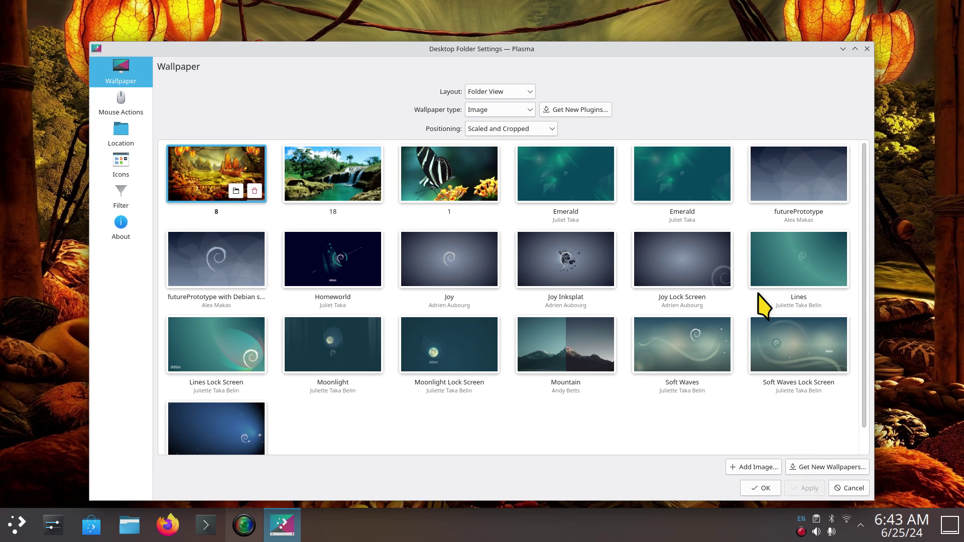
left_click(510, 129)
left_click(490, 154)
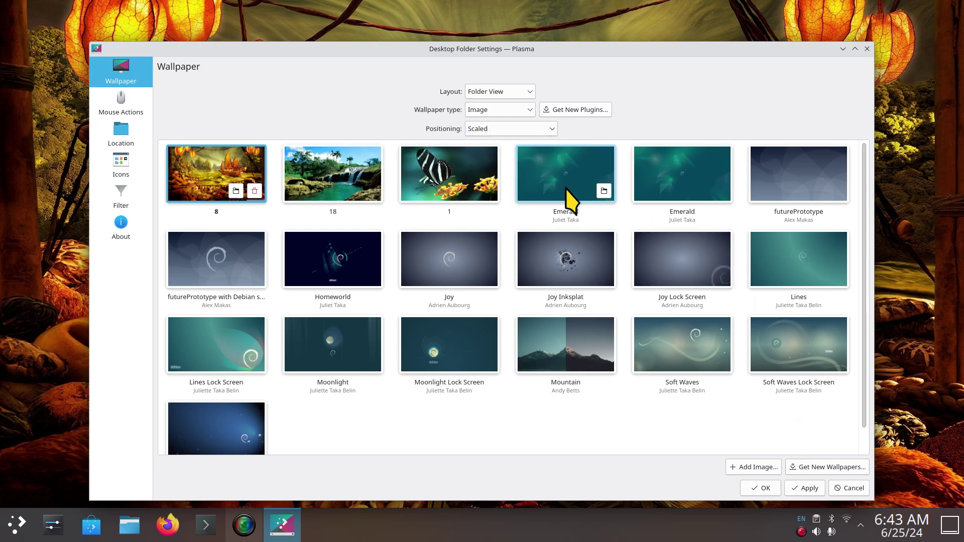
left_click(803, 488)
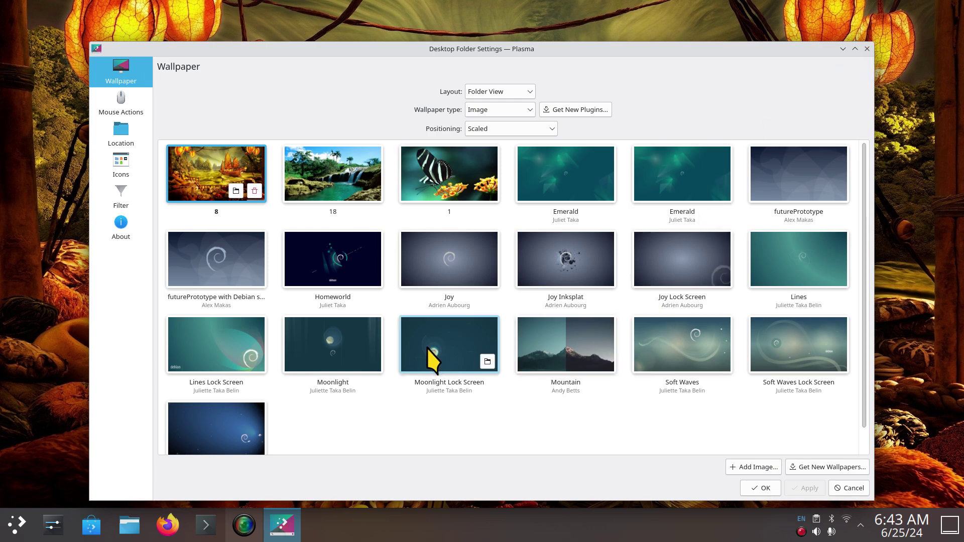
Choose the Lines Lock Screen wallpaper, apply it, and close with OK.
left_click(222, 345)
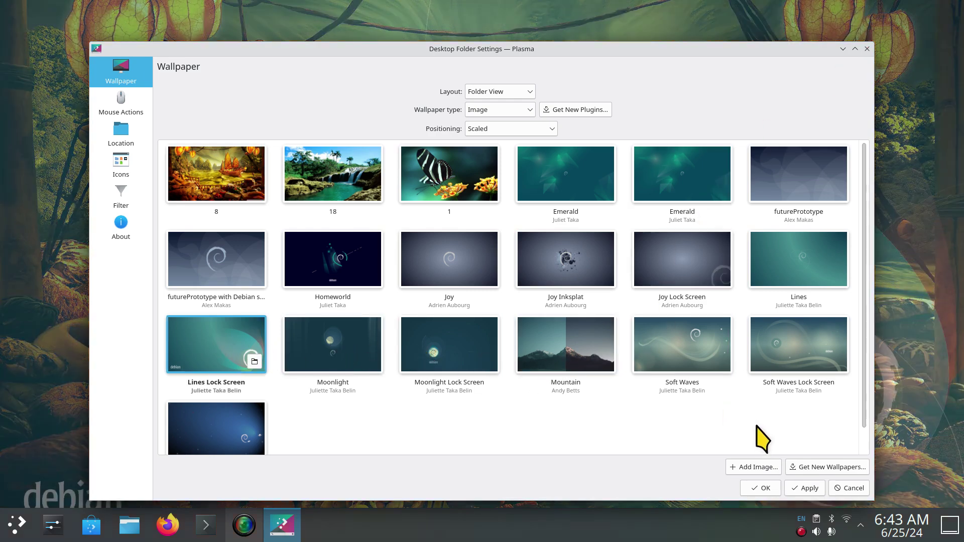
left_click(806, 488)
left_click(762, 489)
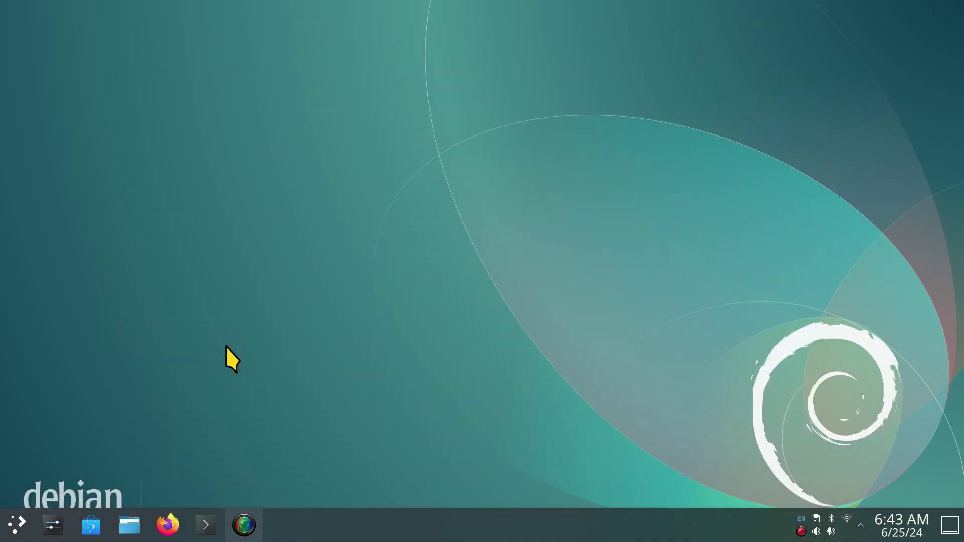
Launch GIMP from the applications menu and move its window up and left.
left_click(13, 525)
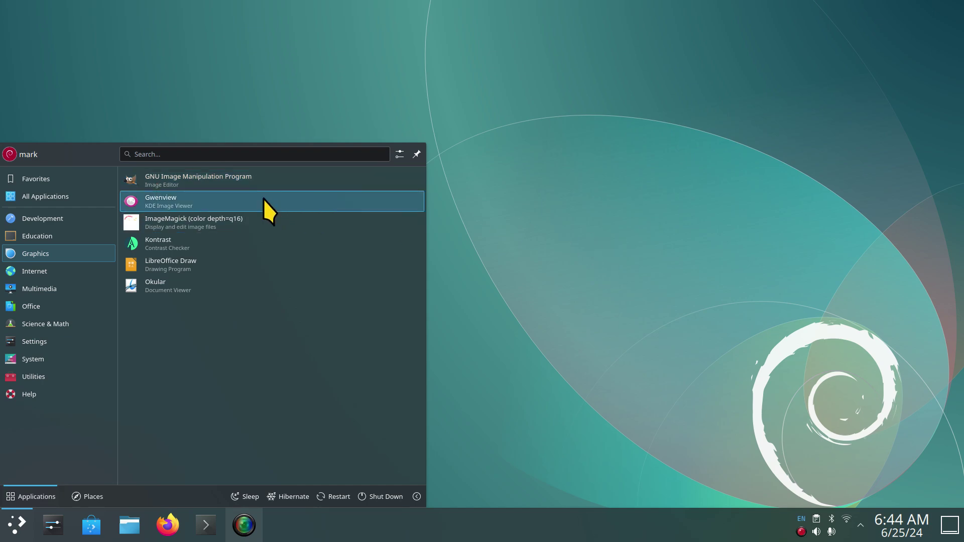
left_click(219, 177)
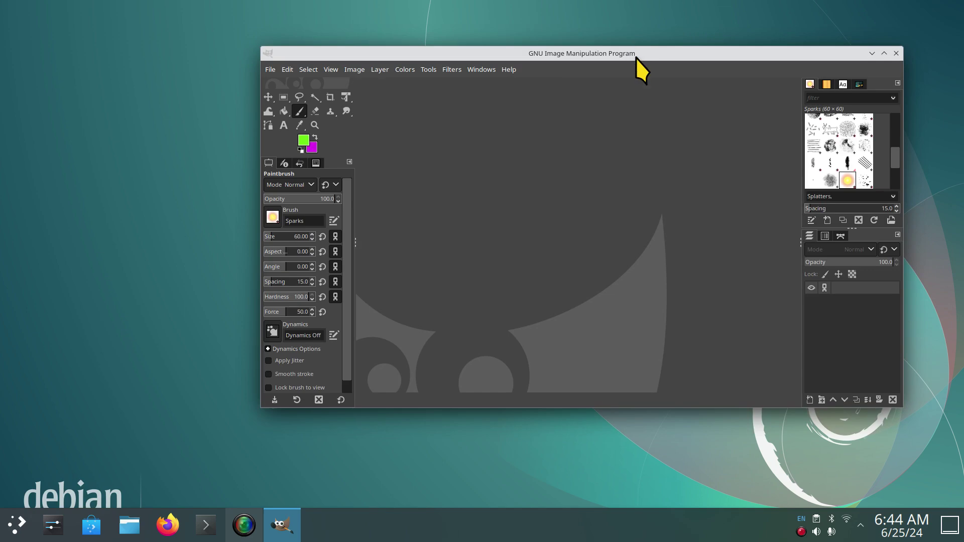
left_click_drag(642, 55, 470, 25)
Show GIMP's About dialog, move it lower left, and launch Firefox.
left_click(337, 40)
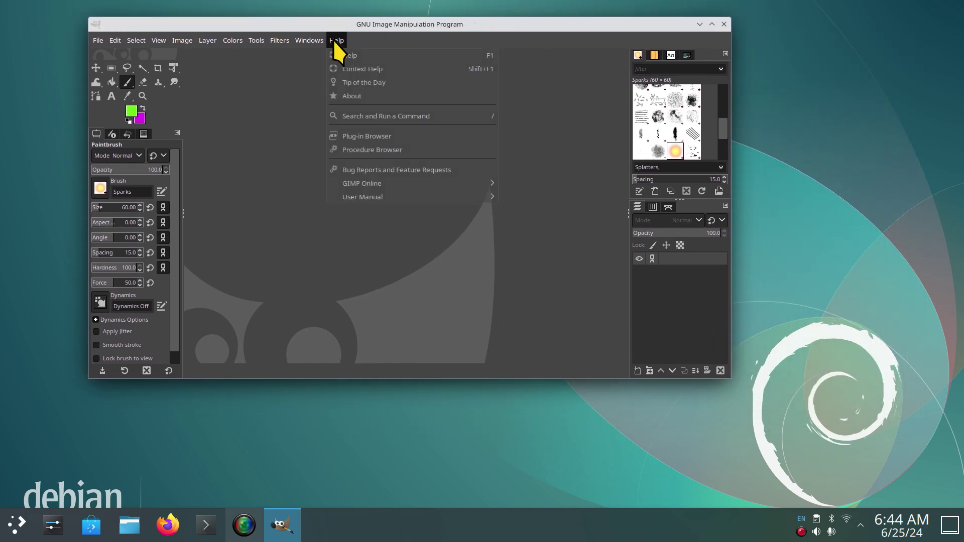
left_click(362, 97)
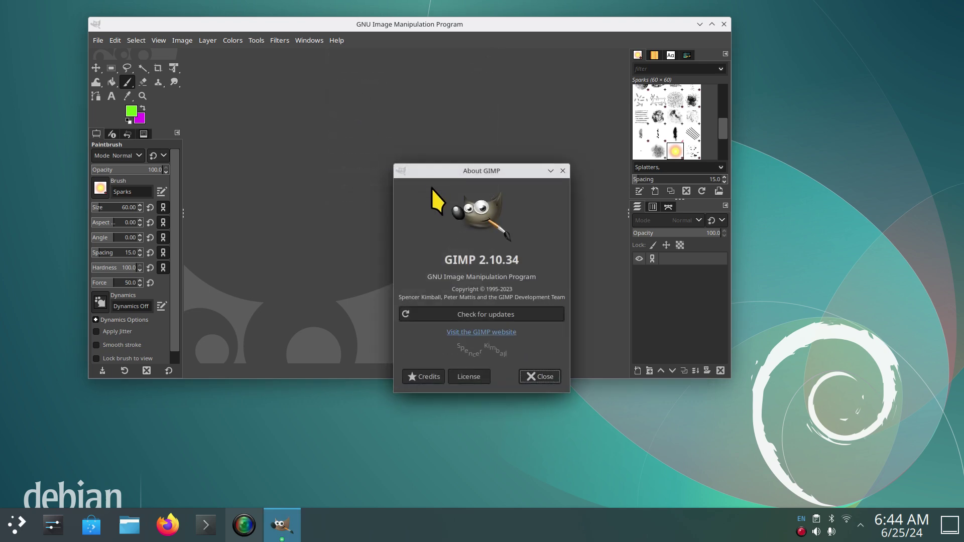
left_click_drag(426, 171, 327, 225)
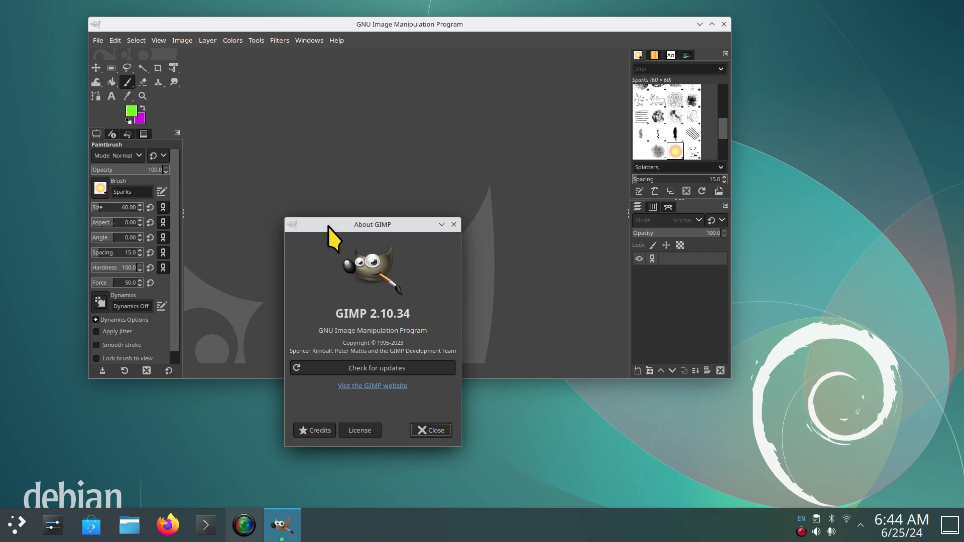
left_click(168, 523)
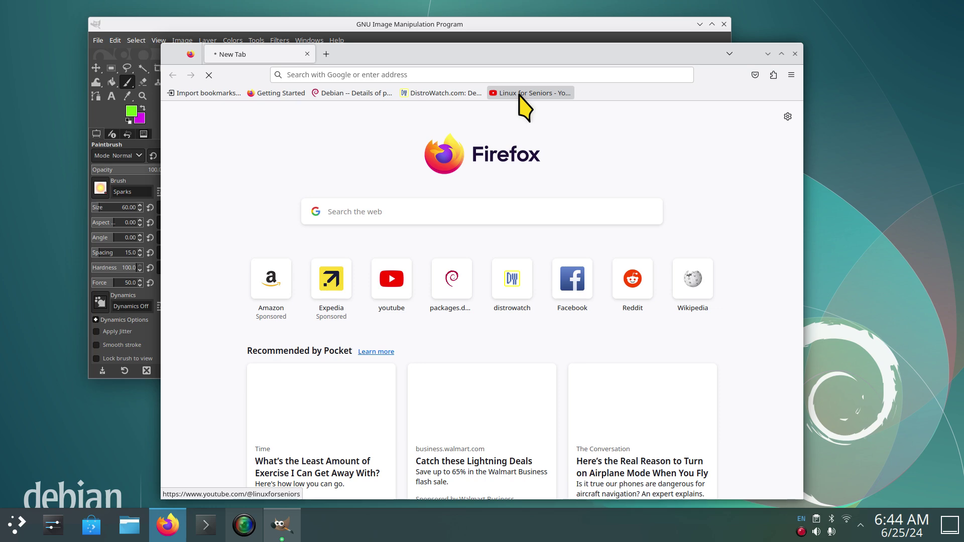
Open the Linux for Seniors channel, highlight its 381 videos count, then close Firefox.
left_click(527, 93)
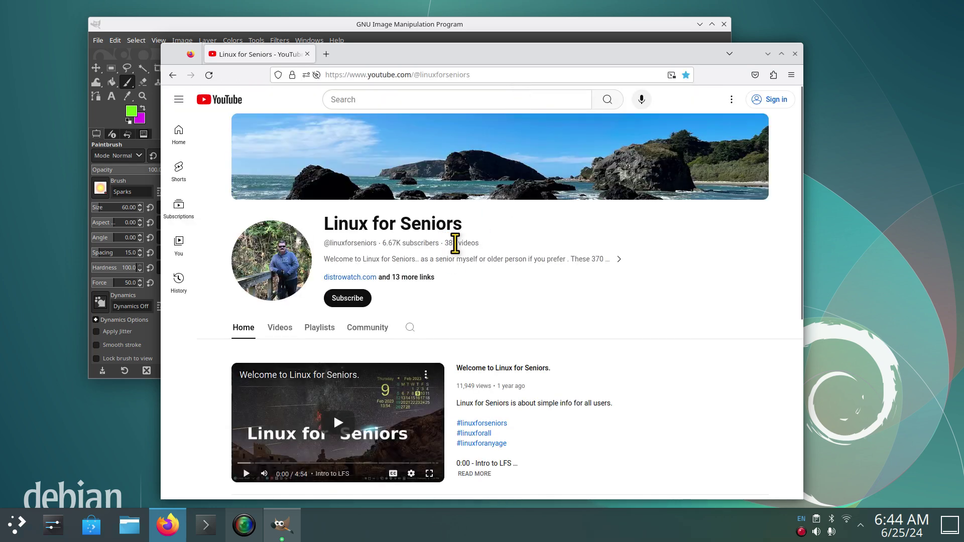
left_click_drag(445, 242, 479, 243)
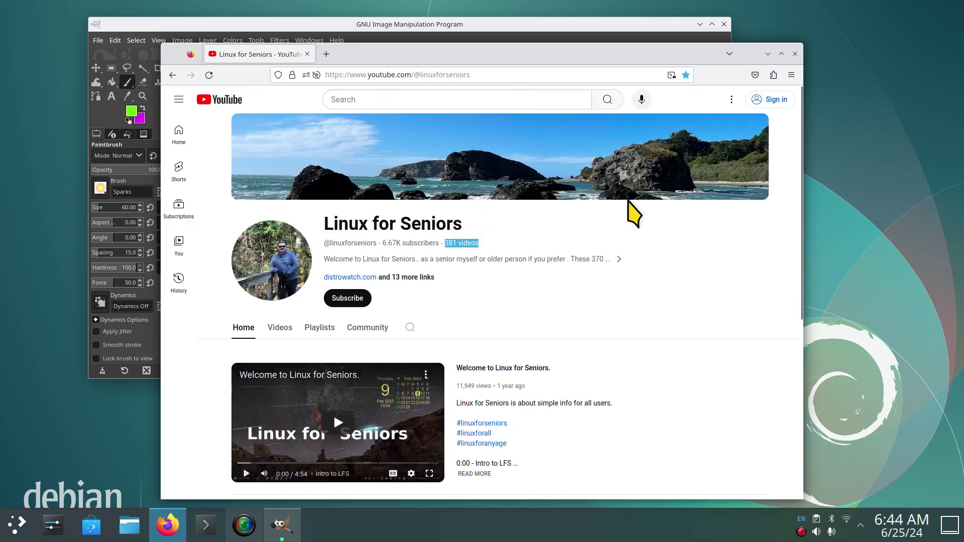
left_click(796, 54)
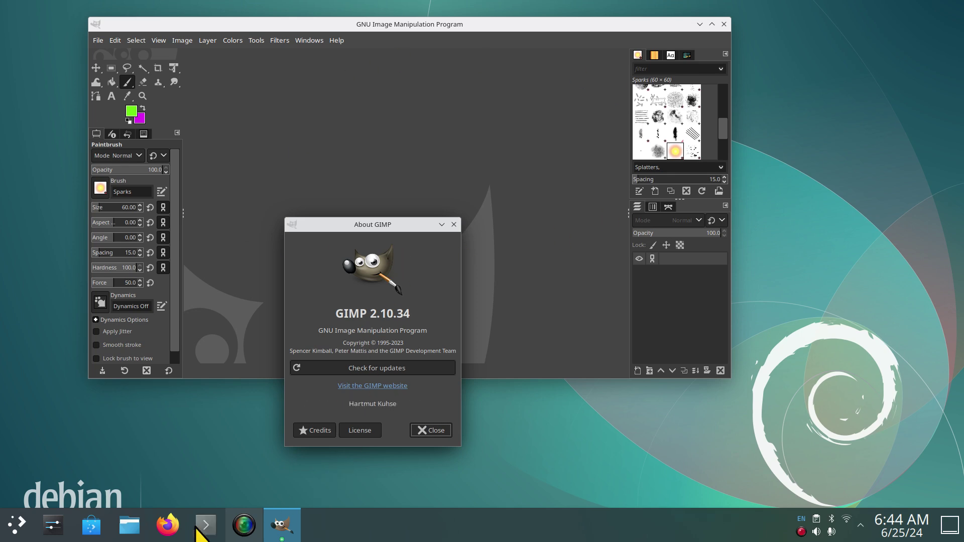
Reopen Firefox on the Linux for Seniors channel and show its Videos tab.
left_click(169, 525)
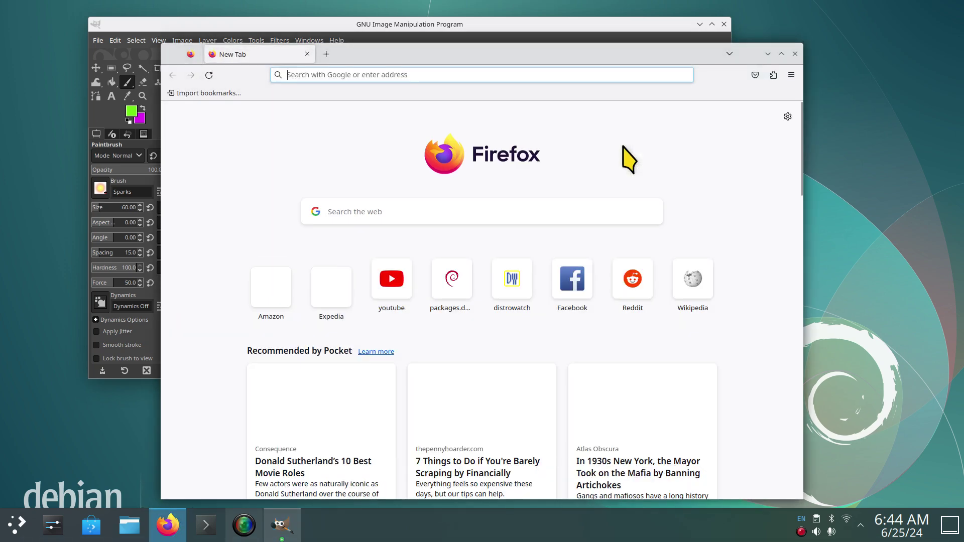
left_click(534, 93)
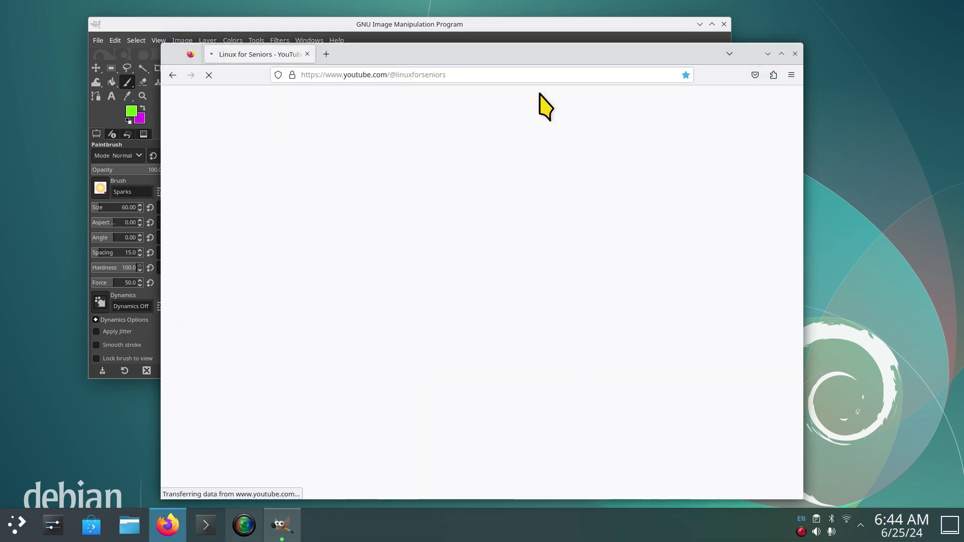
scroll(547, 324, "down", 4)
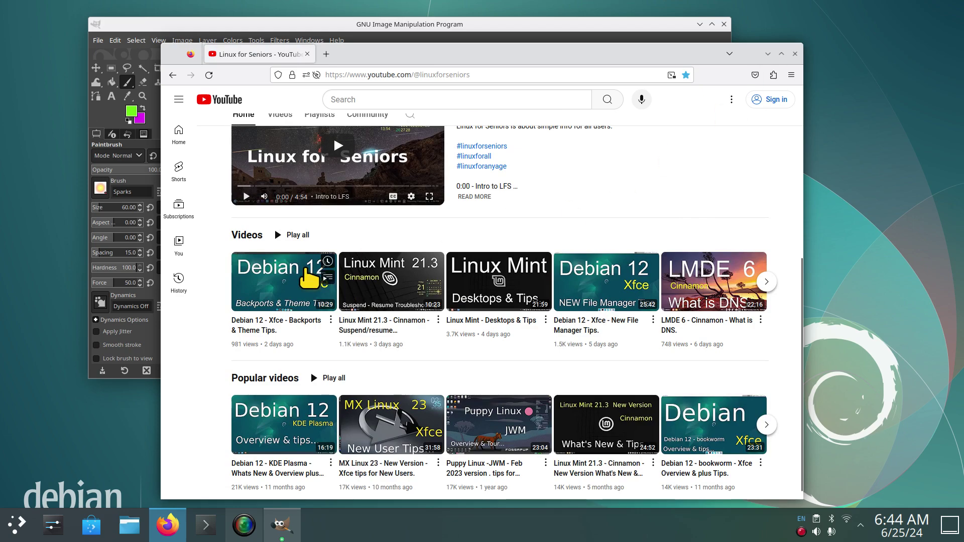
scroll(582, 255, "down", 1)
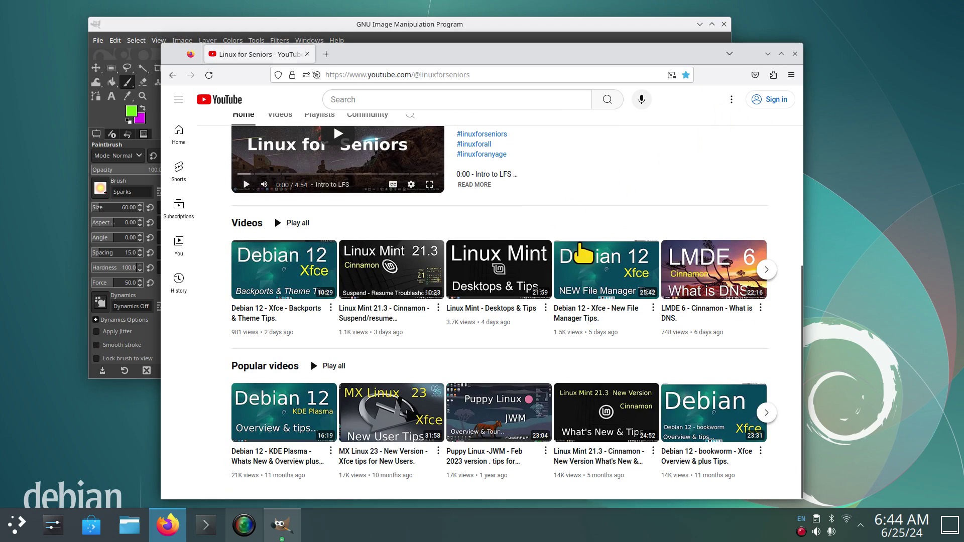
scroll(571, 329, "up", 3)
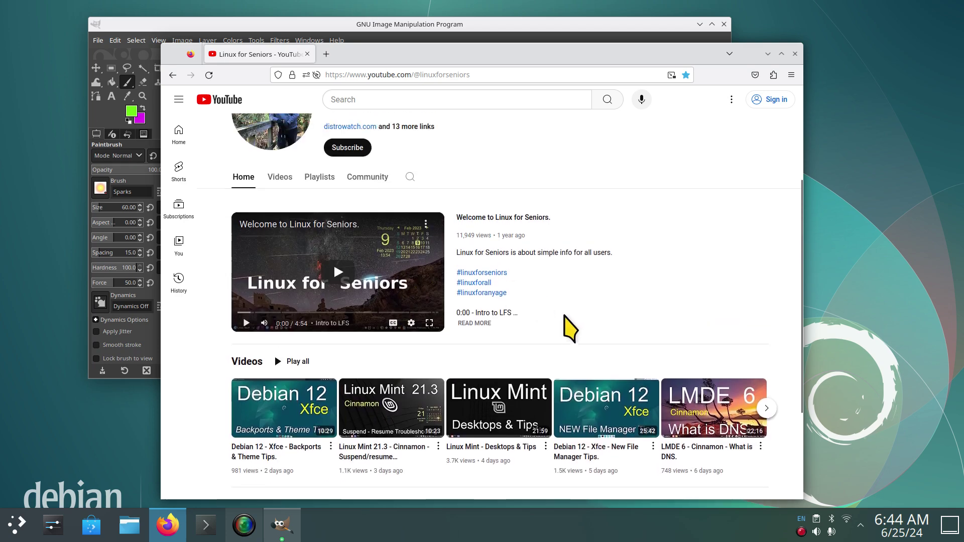
scroll(570, 330, "up", 3)
scroll(542, 301, "up", 1)
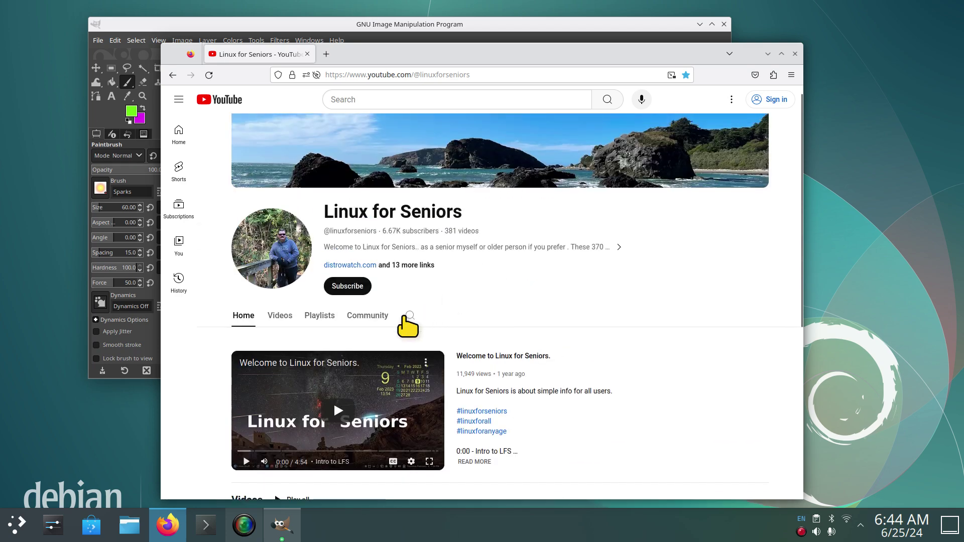
left_click(280, 316)
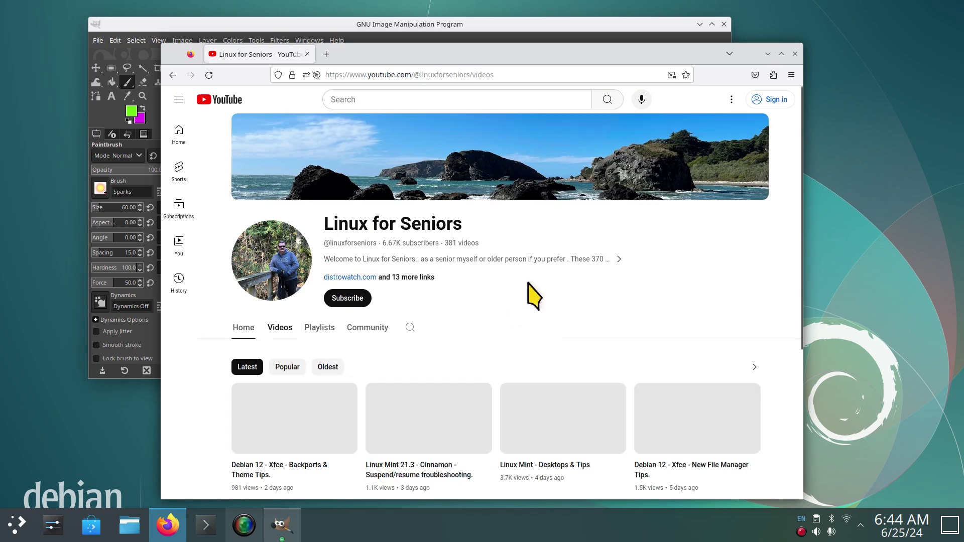
scroll(532, 291, "down", 5)
scroll(528, 295, "down", 3)
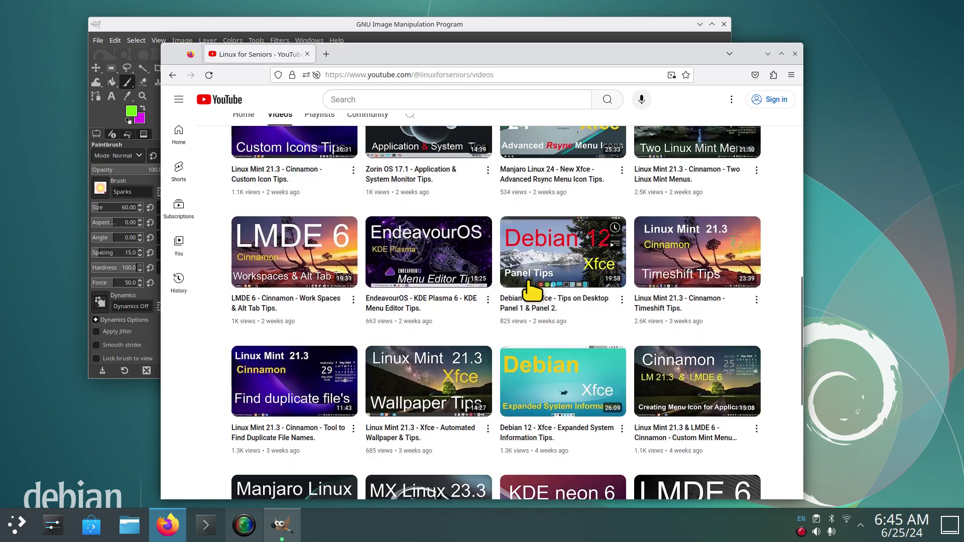
scroll(388, 310, "down", 3)
scroll(388, 310, "down", 3)
scroll(388, 311, "down", 3)
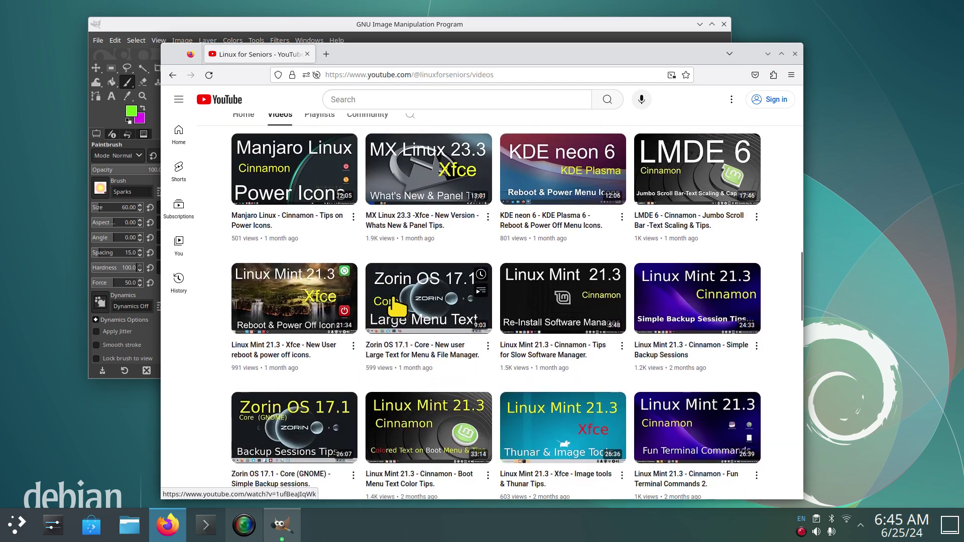
scroll(388, 311, "down", 3)
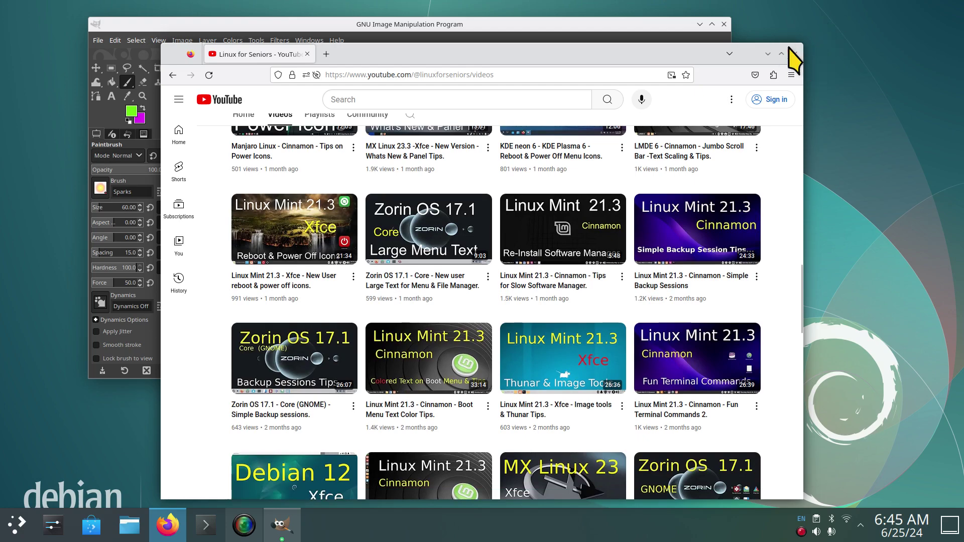
Close Firefox and dismiss GIMP's About dialog, briefly opening the Filters menu.
left_click(795, 53)
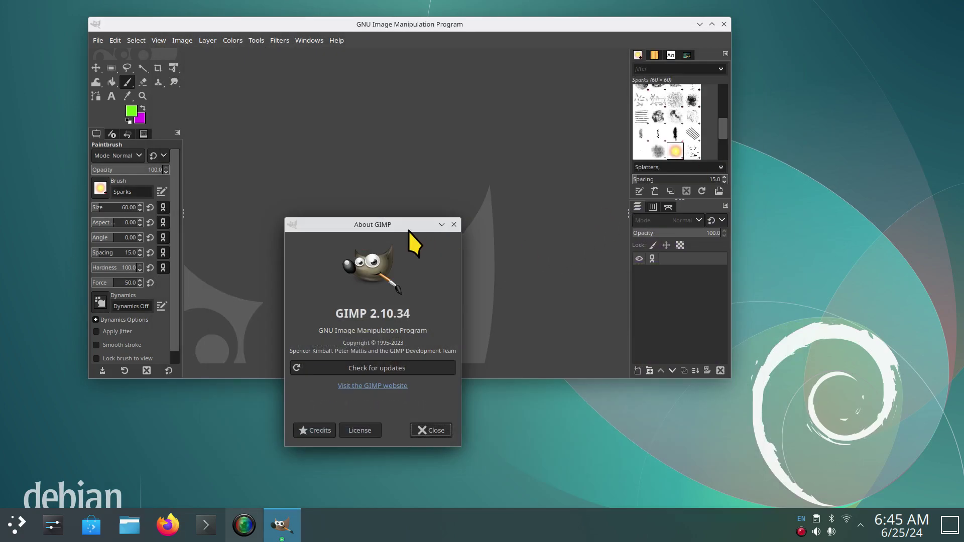
left_click_drag(408, 226, 433, 171)
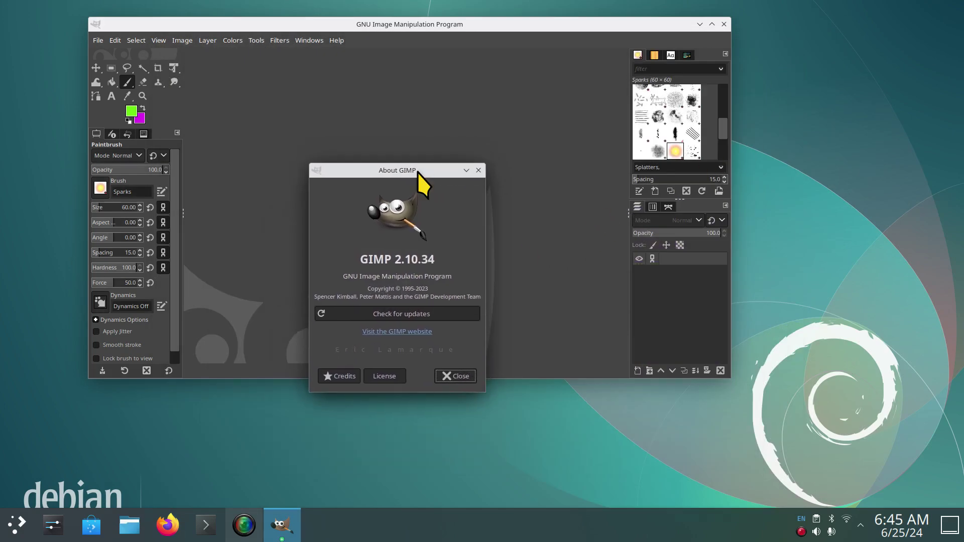
left_click(479, 171)
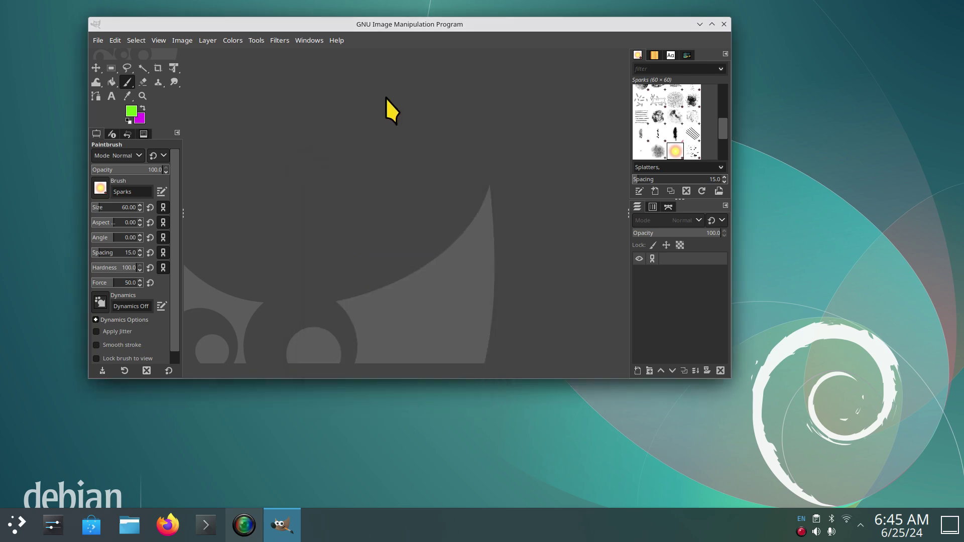
left_click(279, 40)
mouse_move(311, 143)
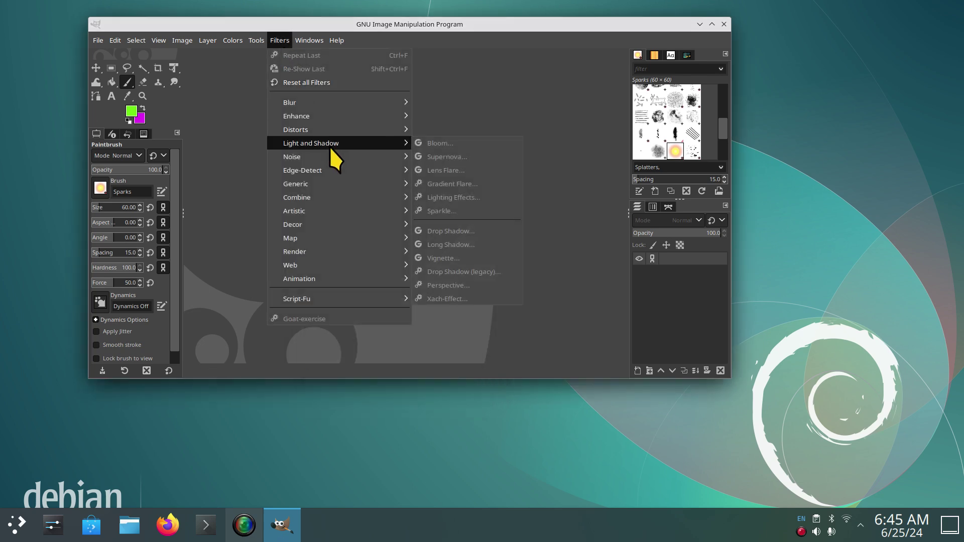
left_click(378, 388)
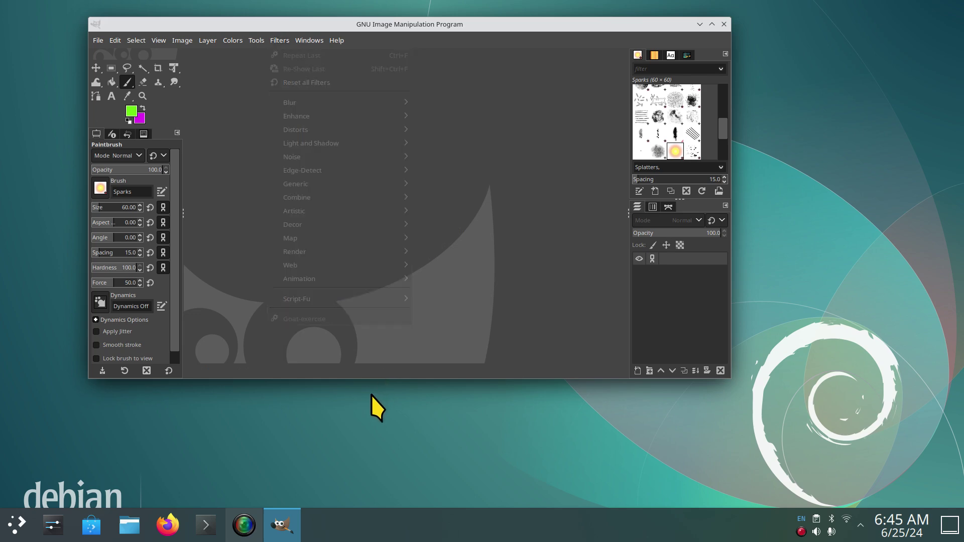
Open Dolphin and navigate from the home folder into PainterGuy.
left_click(130, 525)
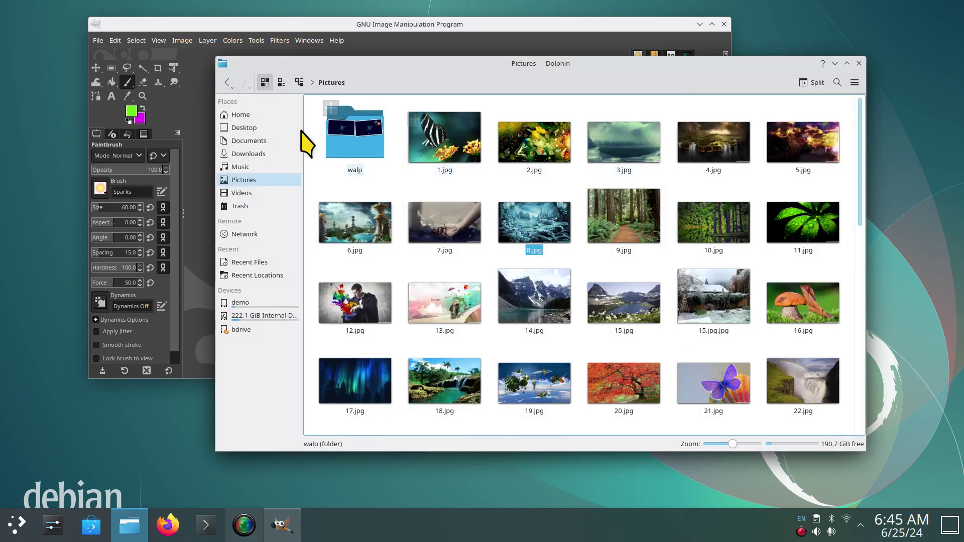
left_click(242, 115)
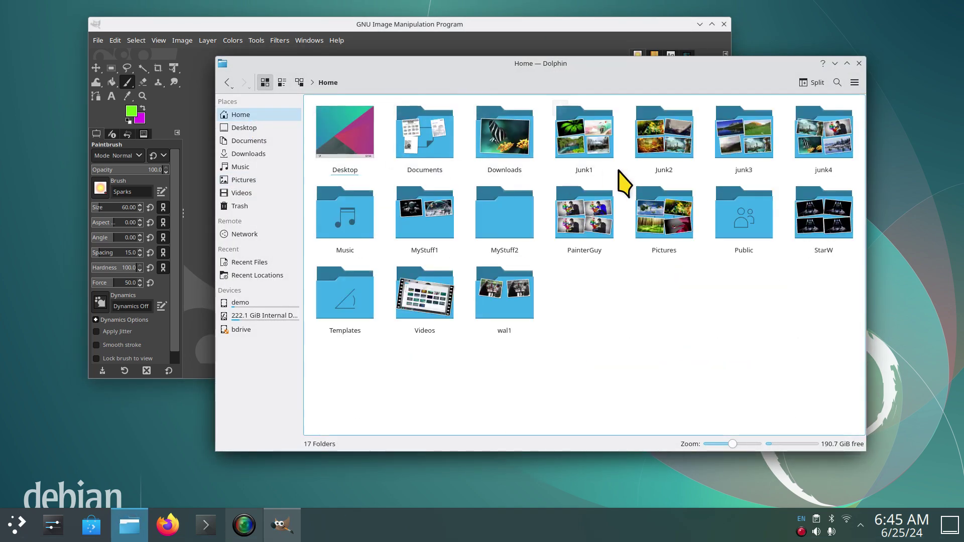
double_click(585, 219)
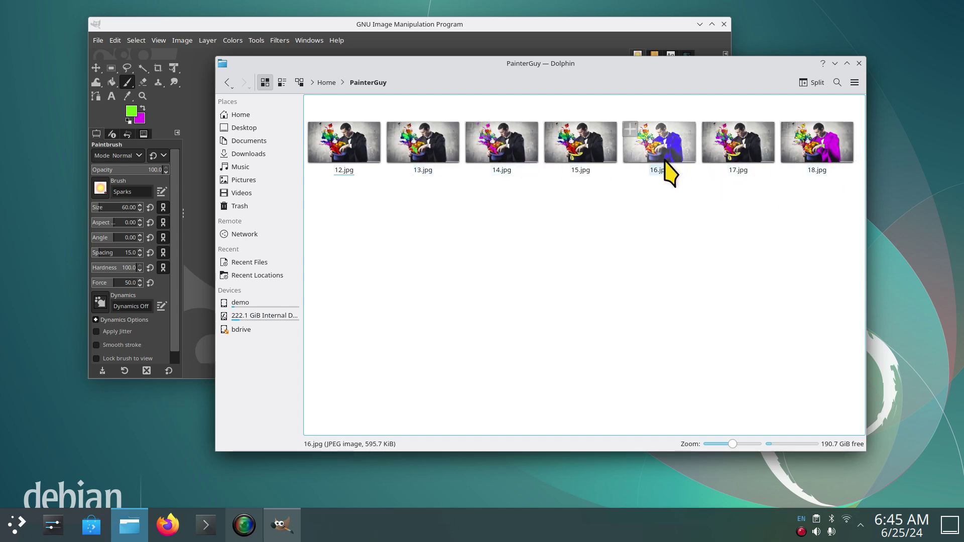
scroll(689, 204, "up", 2)
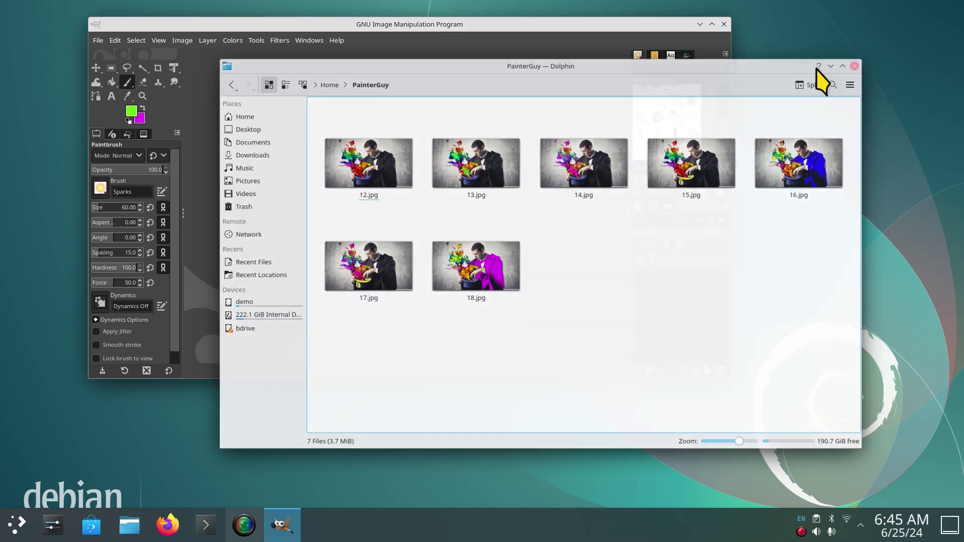
Close Dolphin and reopen recent image 1.jpg, converting it to sRGB.
left_click(857, 64)
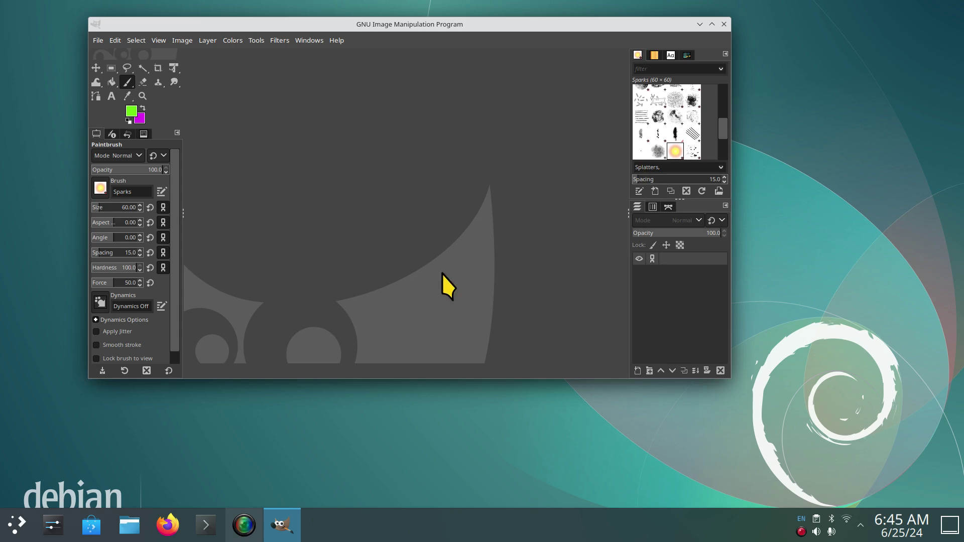
left_click(98, 40)
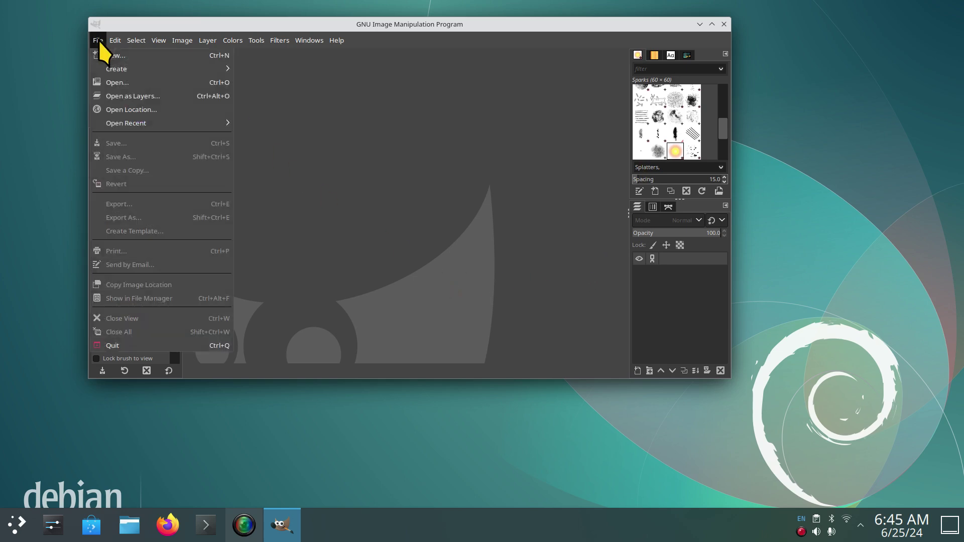
mouse_move(136, 123)
left_click(268, 126)
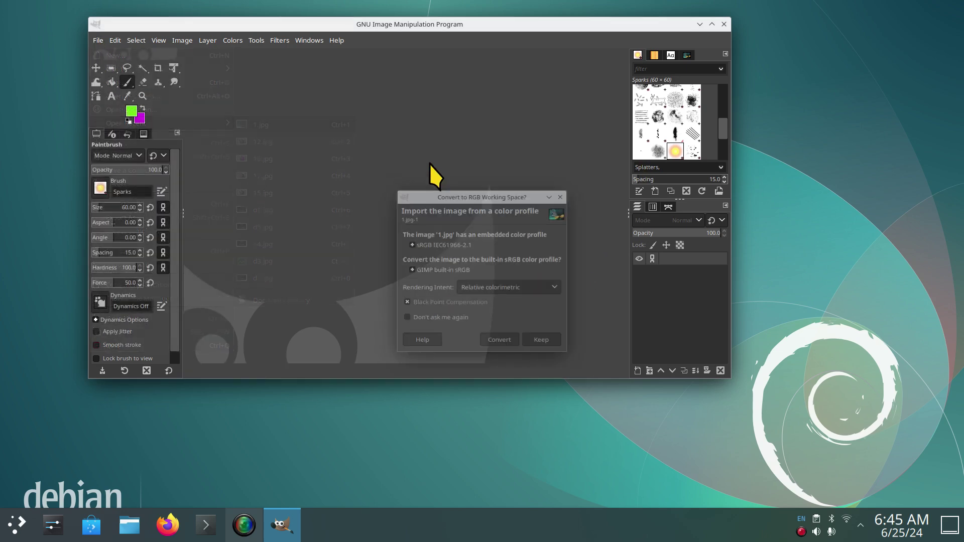
left_click(502, 346)
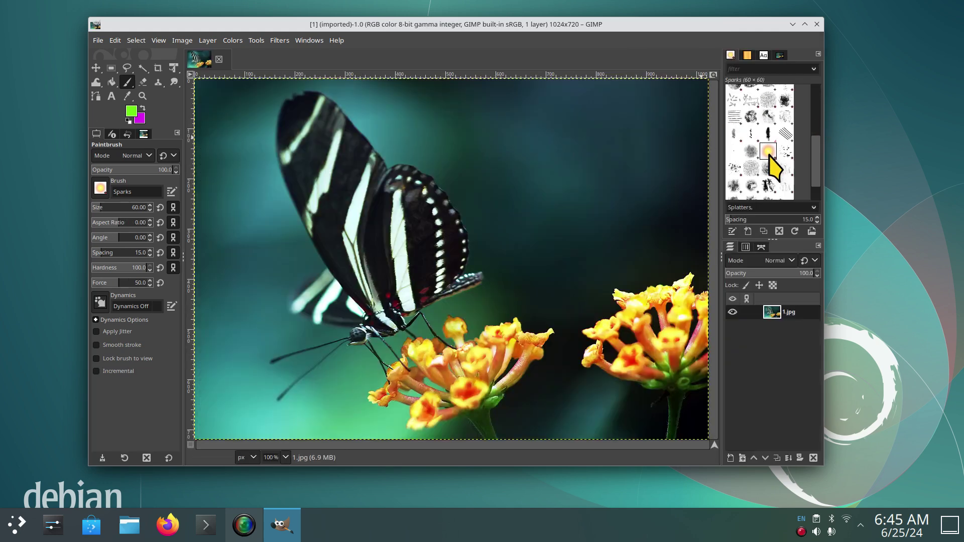
Paint three Sparks dabs on the dark background right of the butterfly.
left_click(527, 113)
left_click(550, 182)
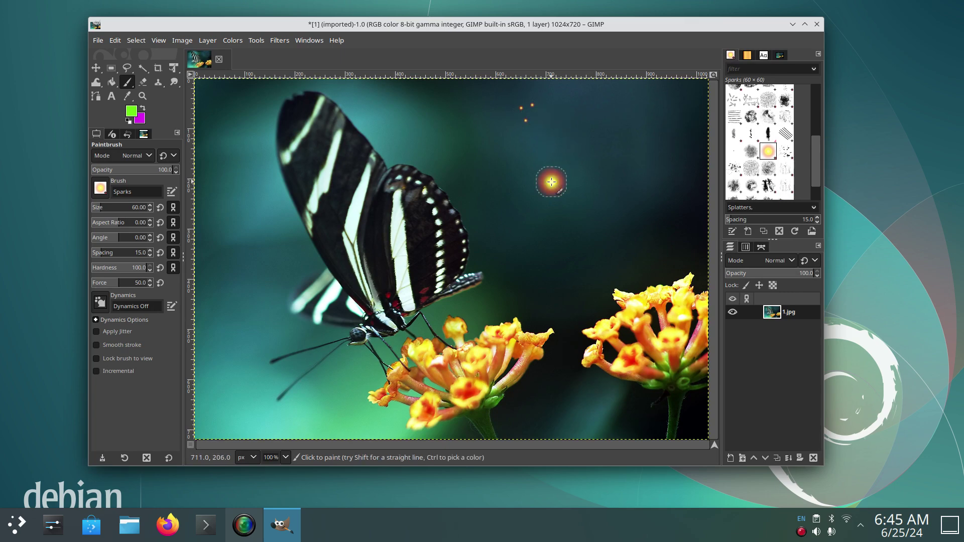
left_click(555, 247)
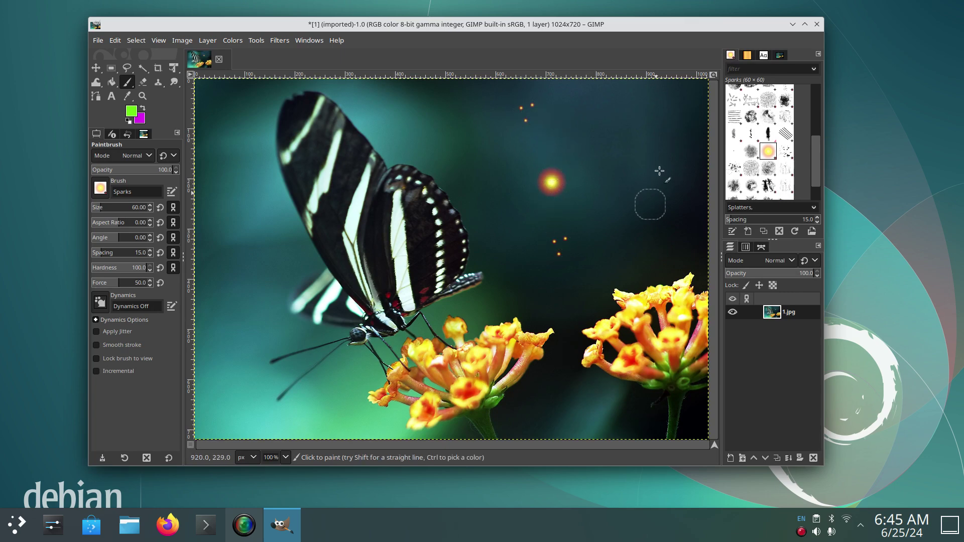
Open Scale Image, unlink and relink the resolution values, and close without scaling.
left_click(183, 40)
left_click(215, 190)
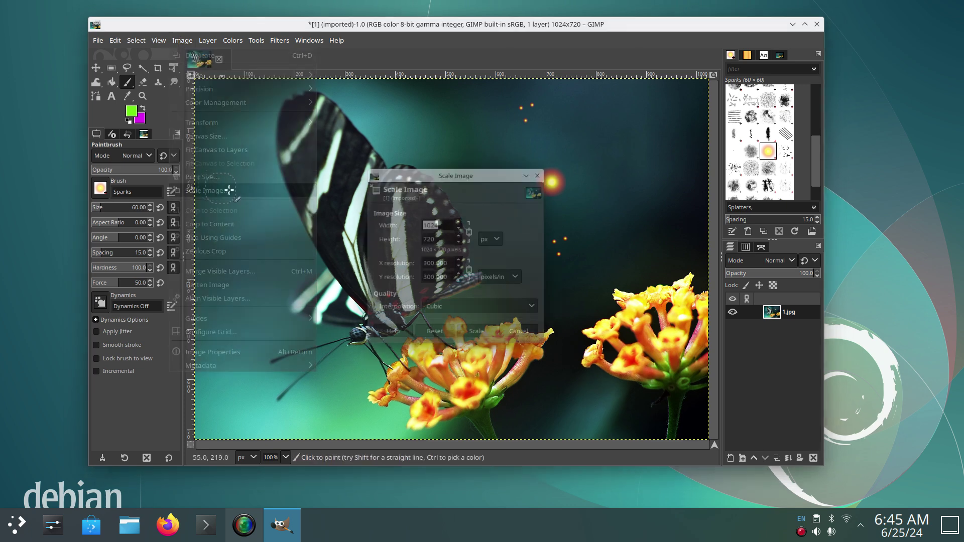
mouse_move(467, 174)
left_mouse_down()
mouse_move(364, 182)
mouse_move(346, 195)
left_mouse_up()
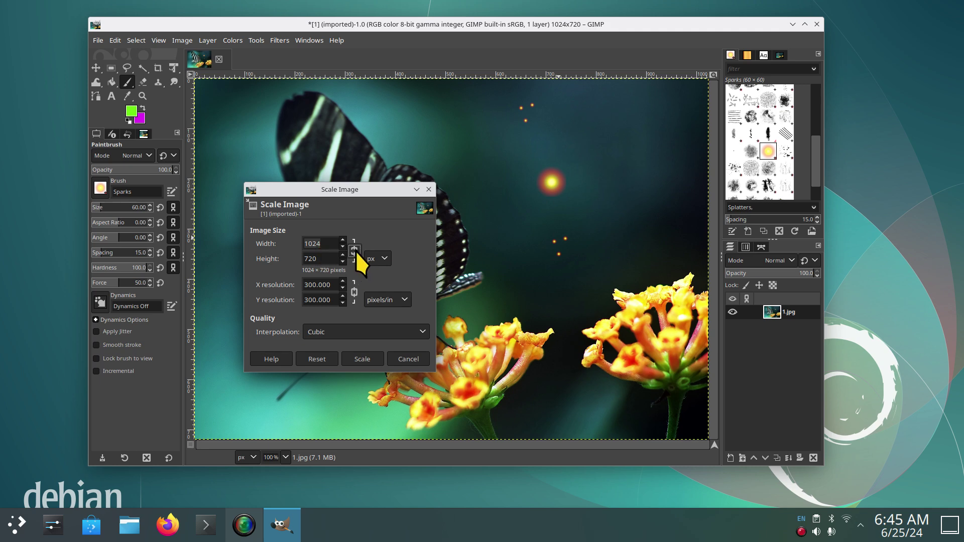
left_click(355, 293)
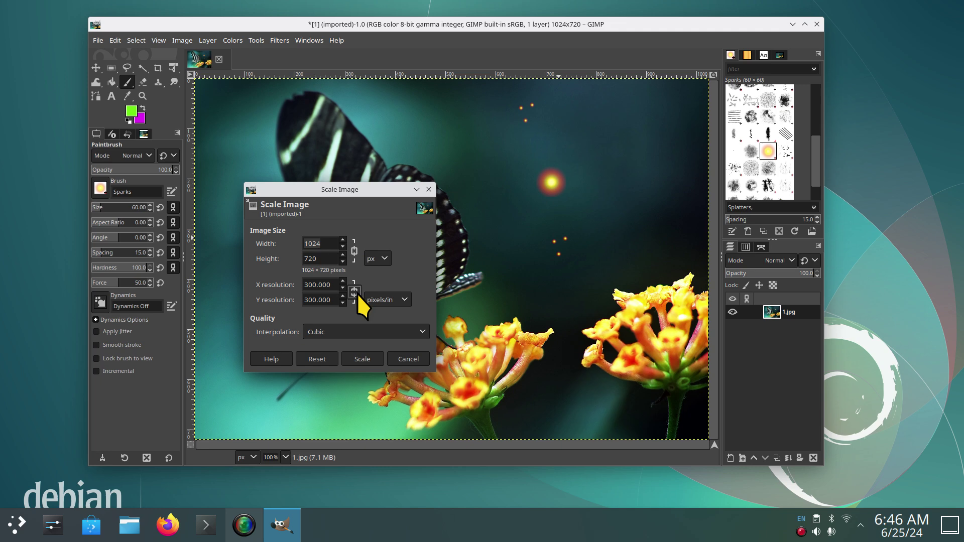
left_click(355, 292)
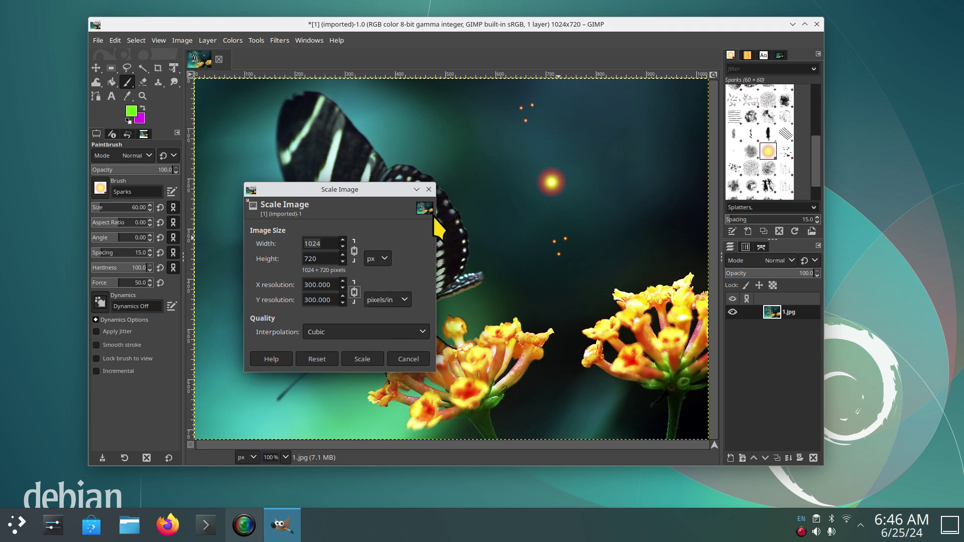
left_click(428, 190)
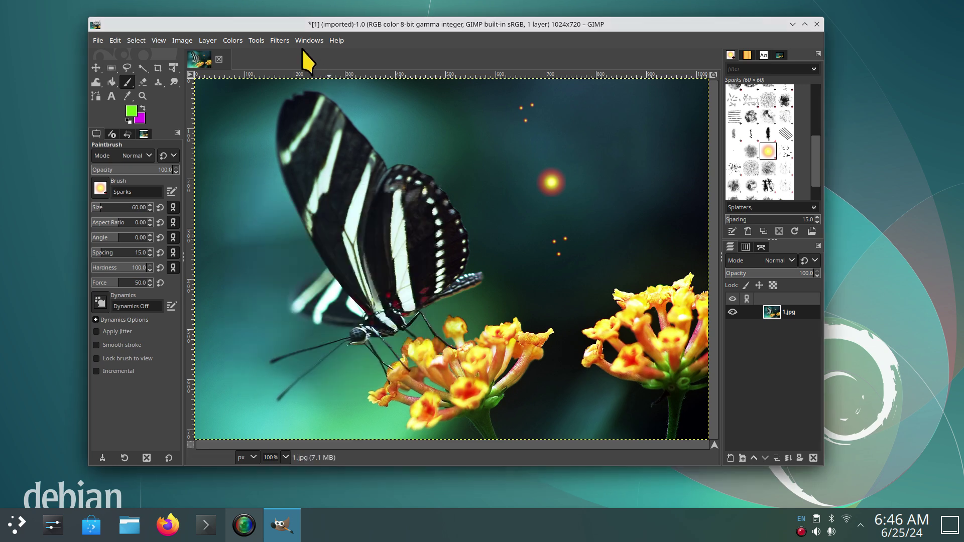
View GIMP's version information from Help > About and dismiss it.
left_click(337, 40)
left_click(370, 96)
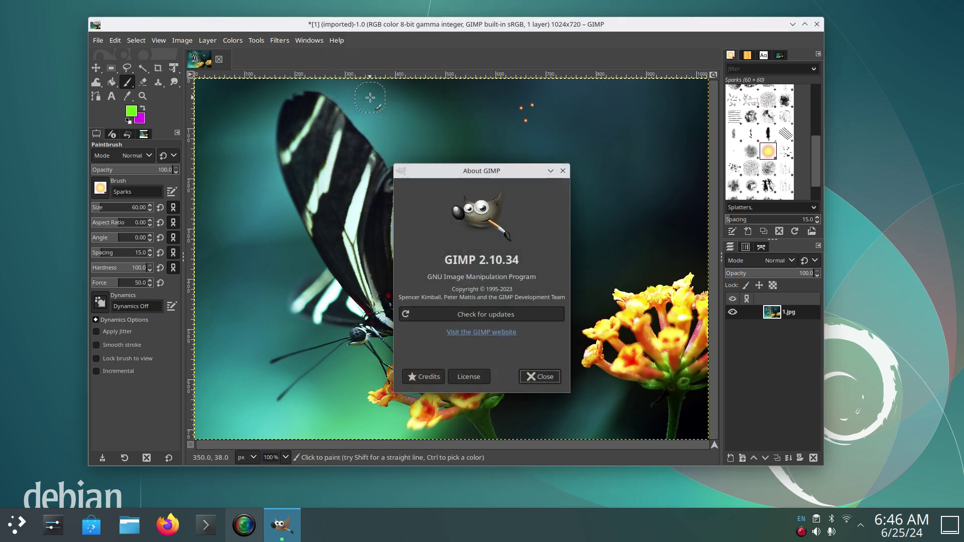
left_click(564, 172)
Browse the Filters, File and Image menus without choosing any command.
left_click(336, 40)
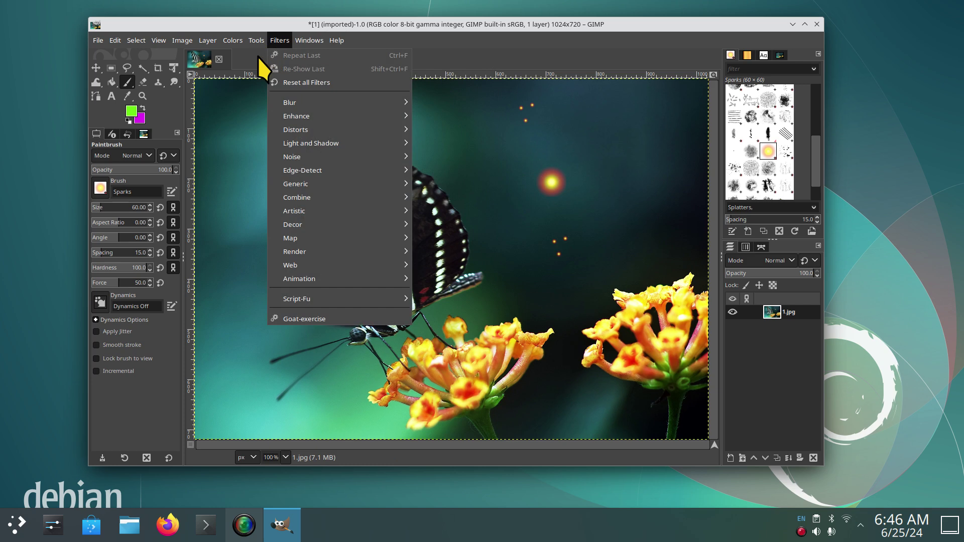
left_click(465, 40)
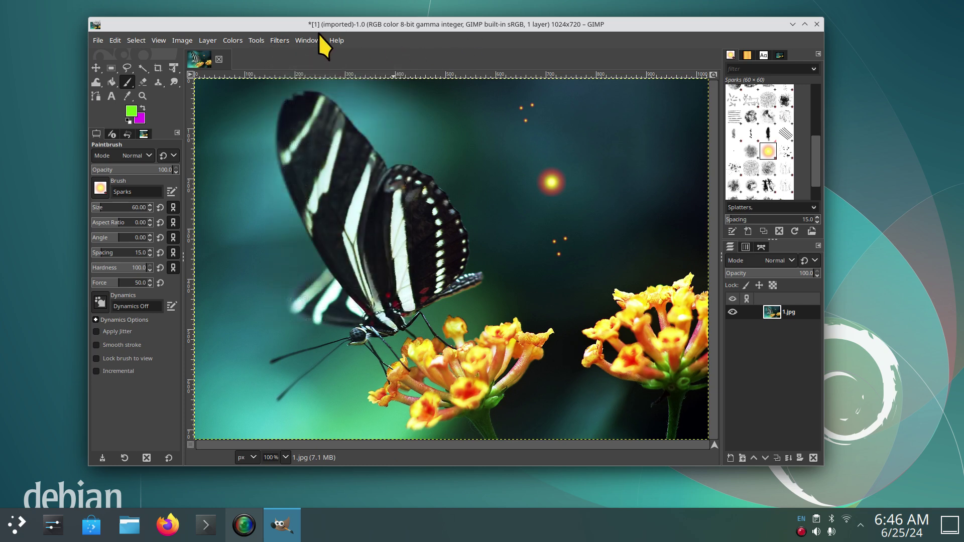
left_click(97, 40)
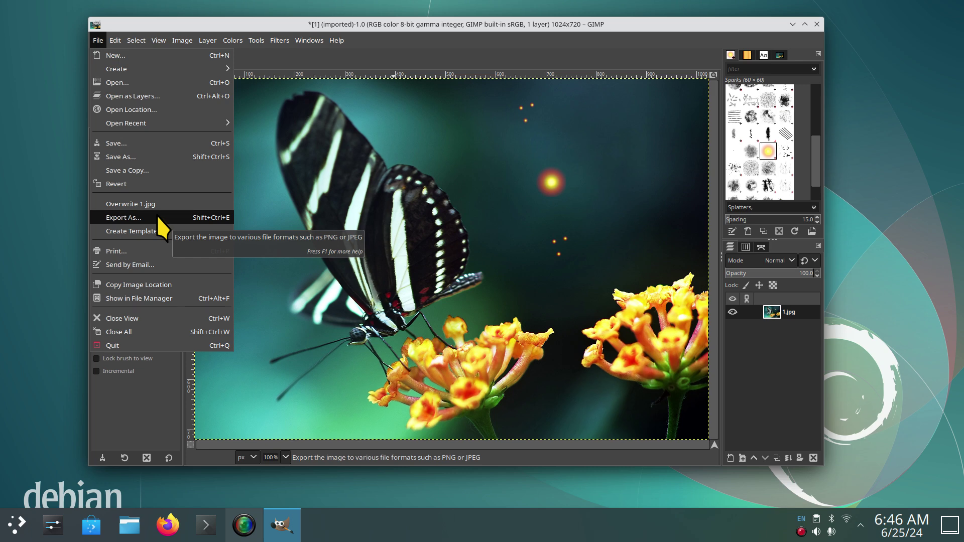
left_click(521, 43)
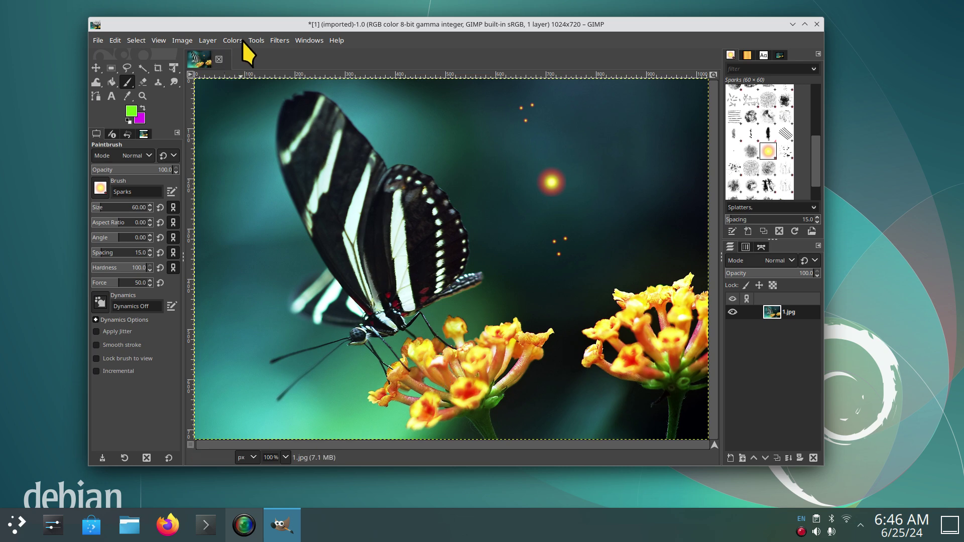
left_click(183, 41)
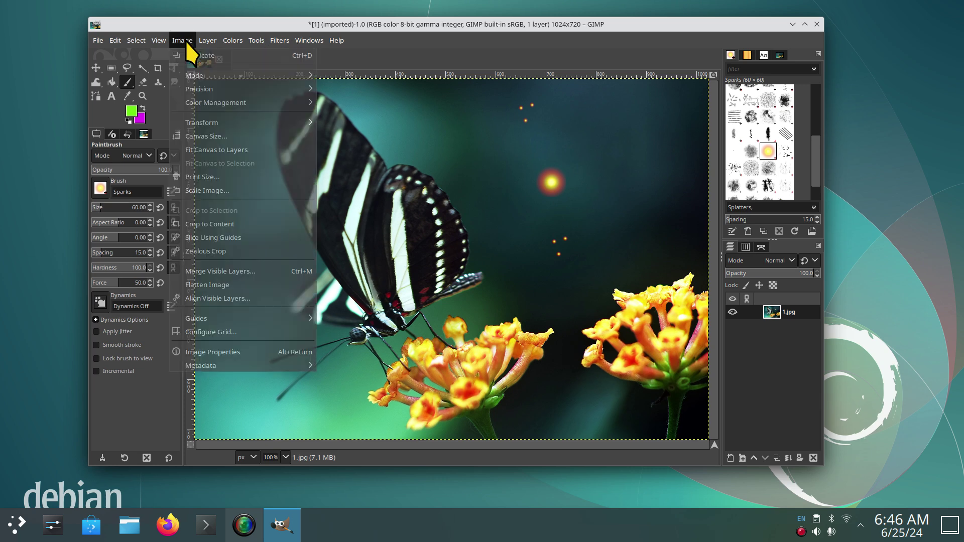
left_click(393, 46)
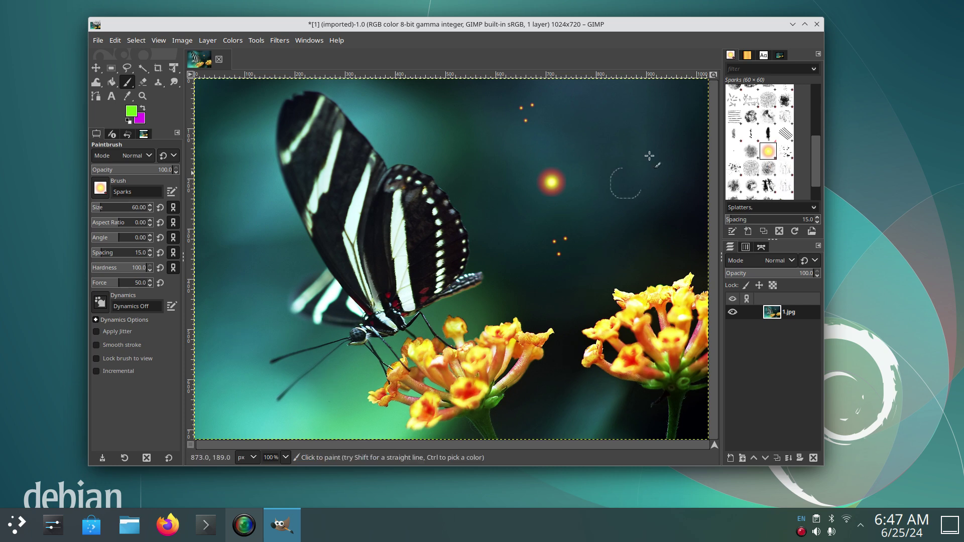
Quit GIMP discarding edits, open and close Dolphin, then open Configure Desktop and Wallpaper.
left_click(817, 24)
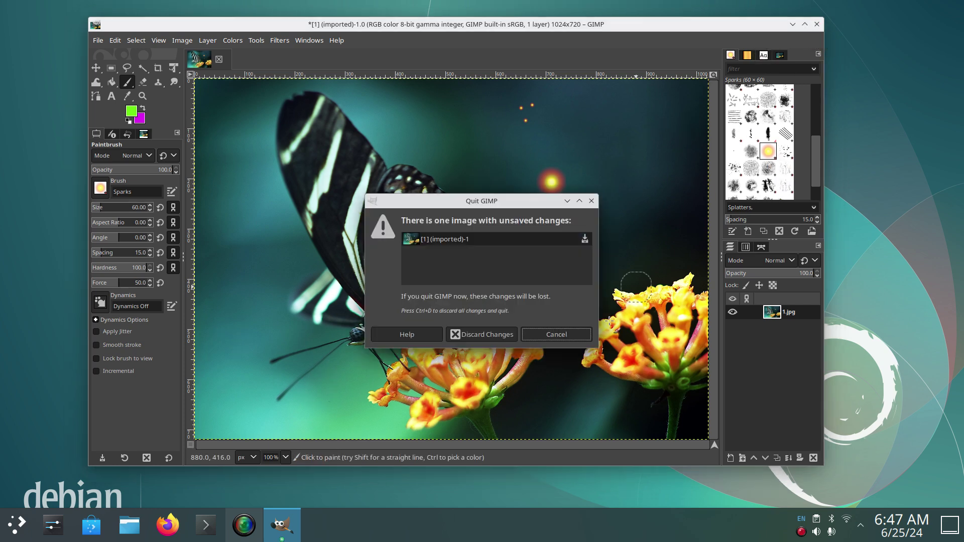
left_click(482, 334)
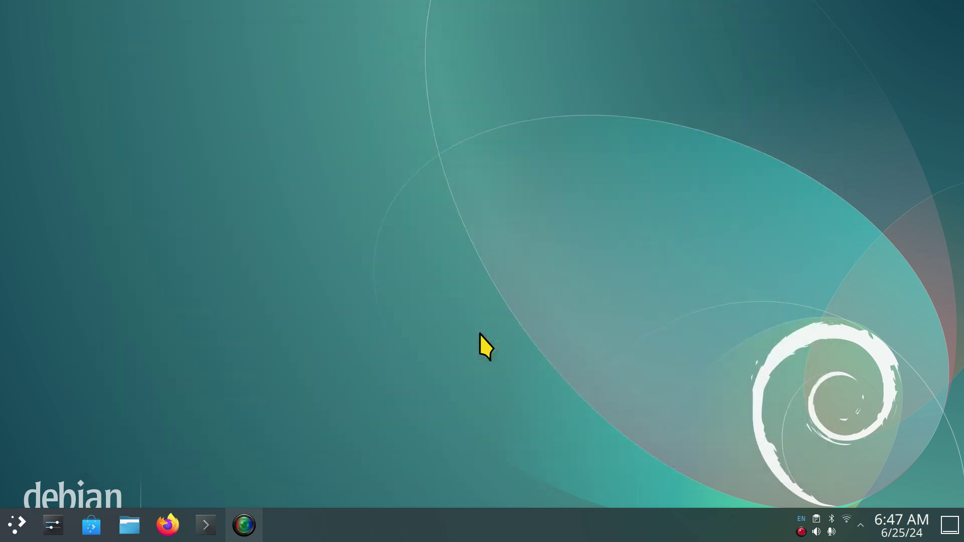
left_click(129, 524)
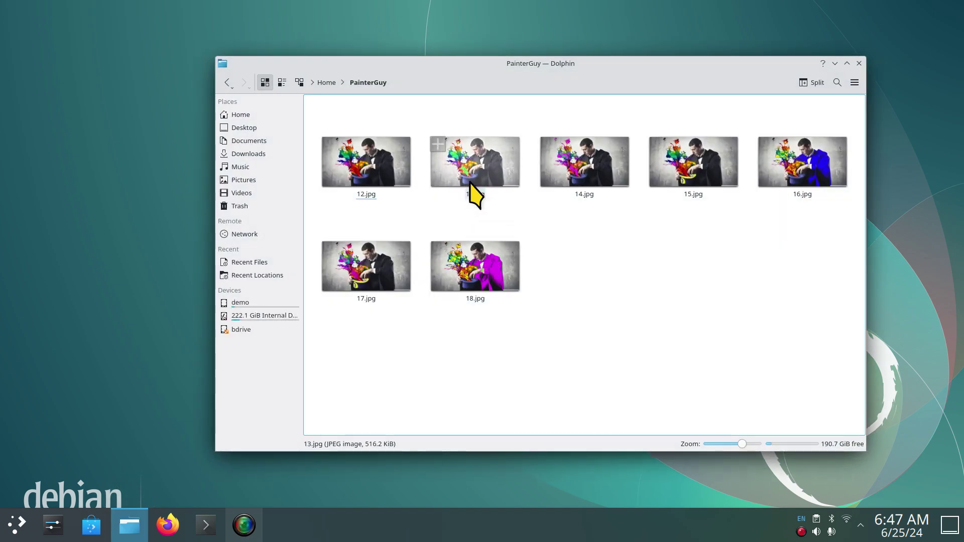
left_click(860, 63)
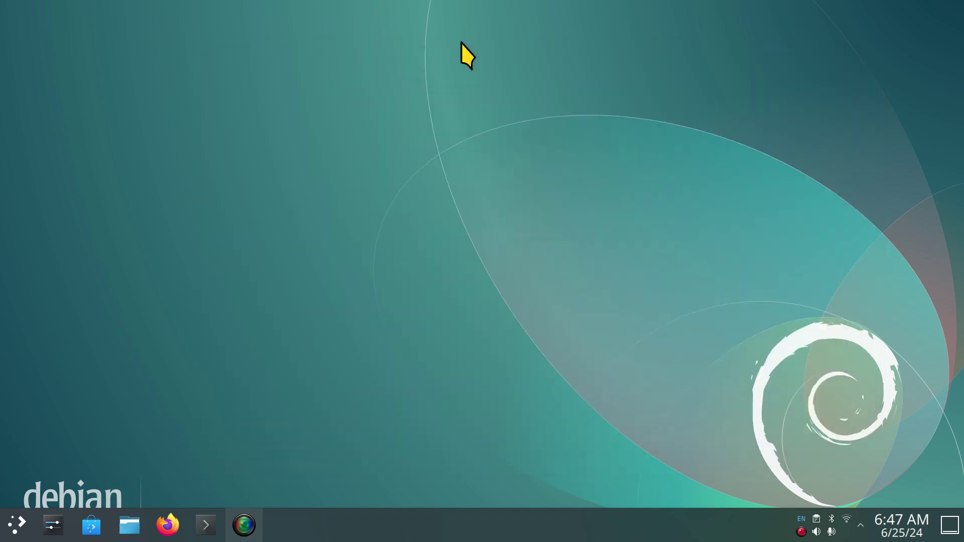
right_click(456, 45)
left_click(483, 55)
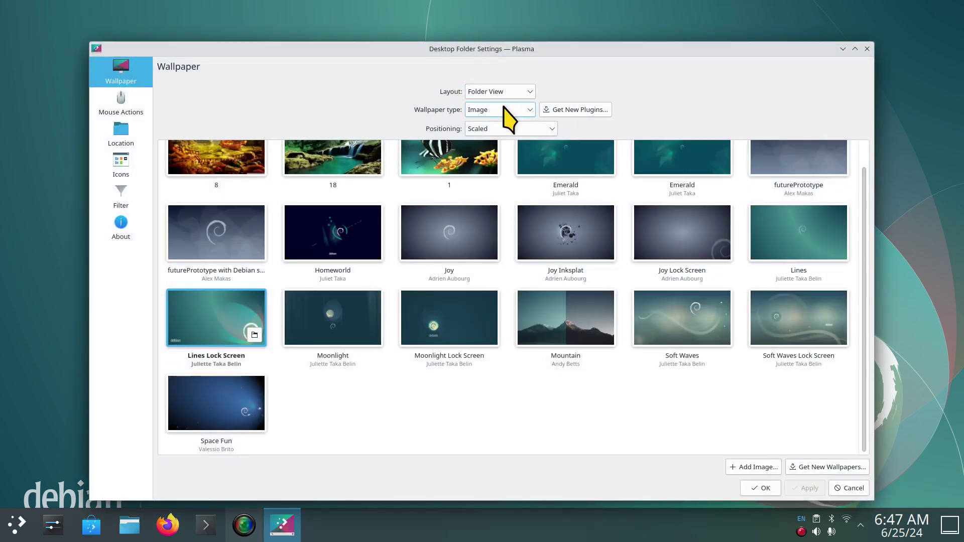
Make the wallpaper a 2-second Slideshow from PainterGuy instead of Pictures, applied and closed.
left_click(505, 111)
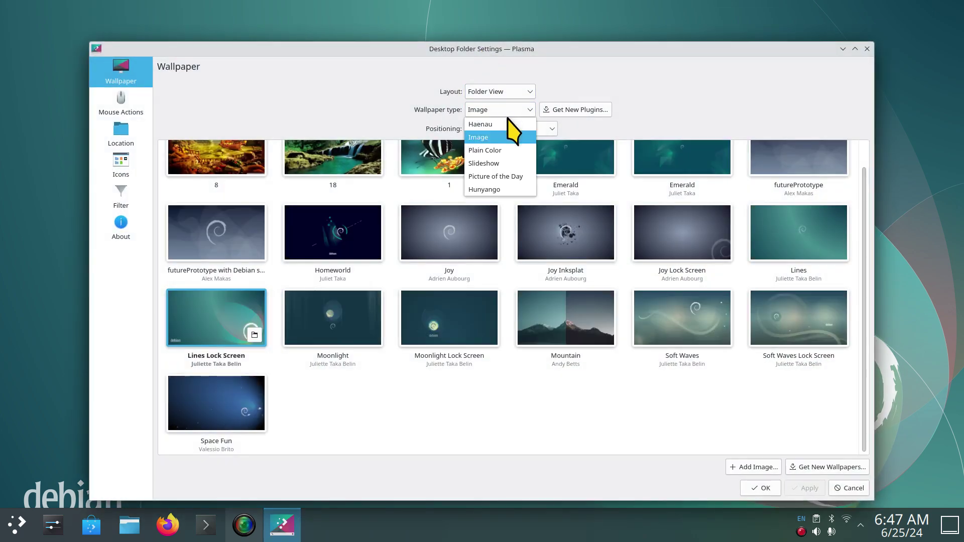
left_click(498, 164)
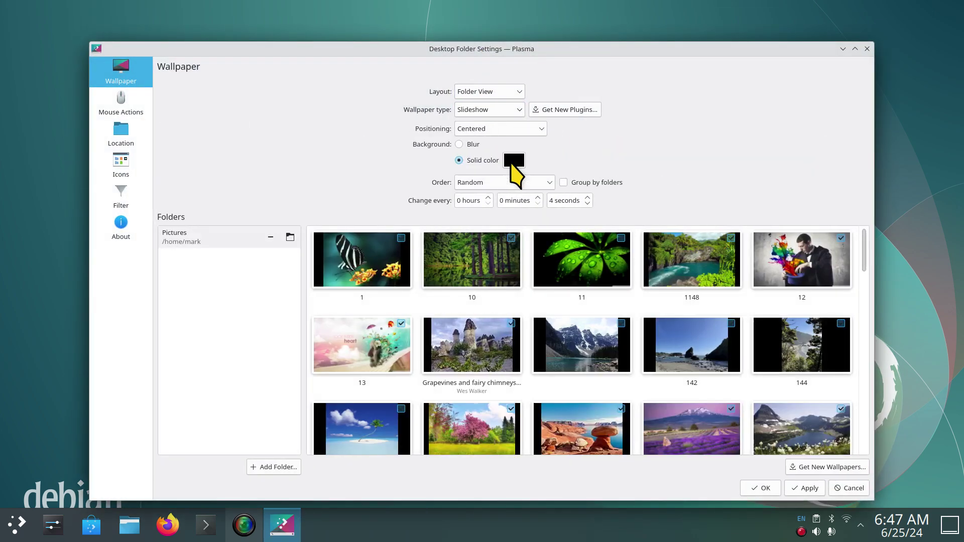
left_click(289, 235)
left_click(272, 468)
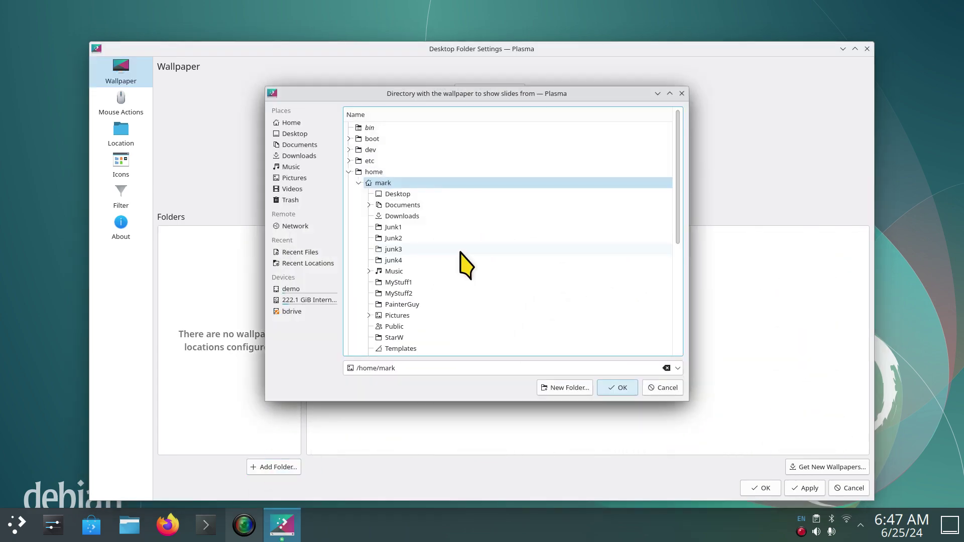
left_click(401, 305)
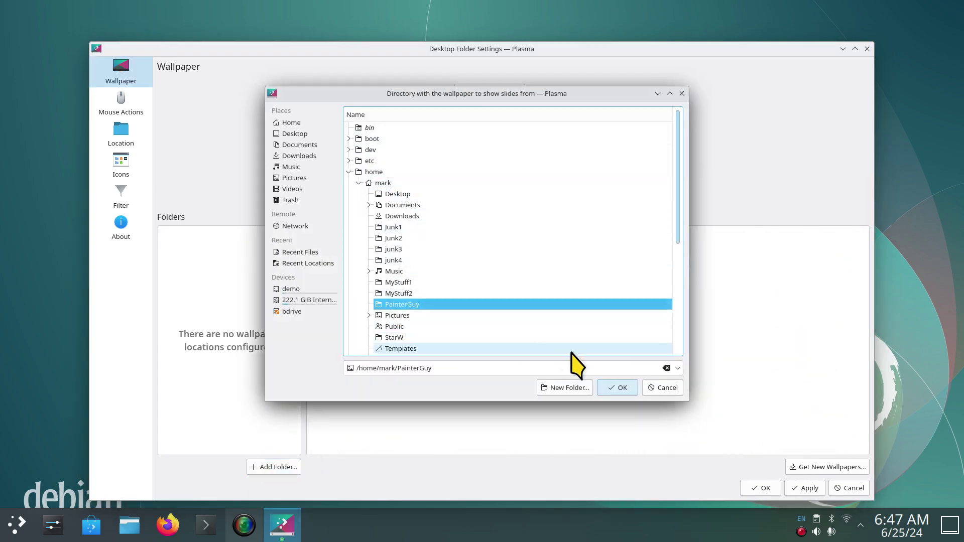
left_click(618, 387)
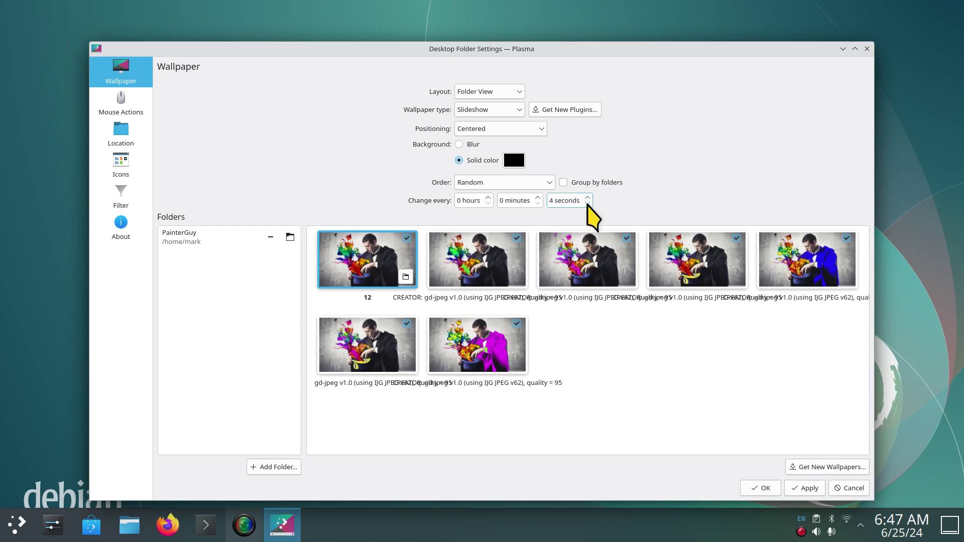
left_click(798, 488)
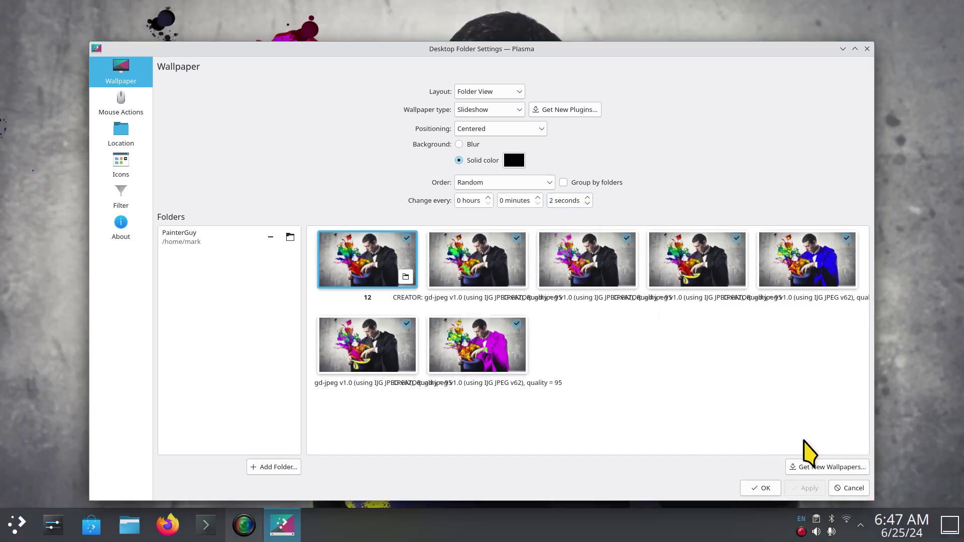
left_click(766, 489)
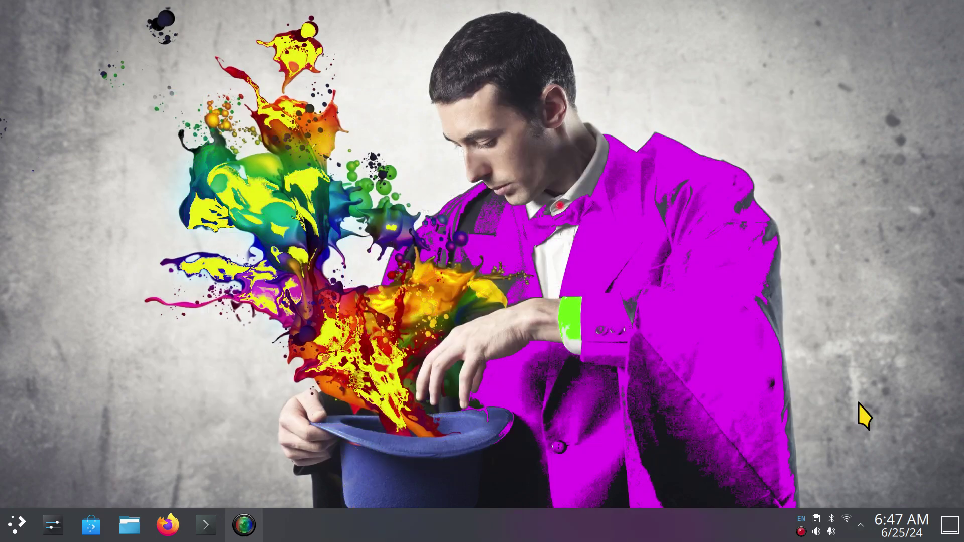